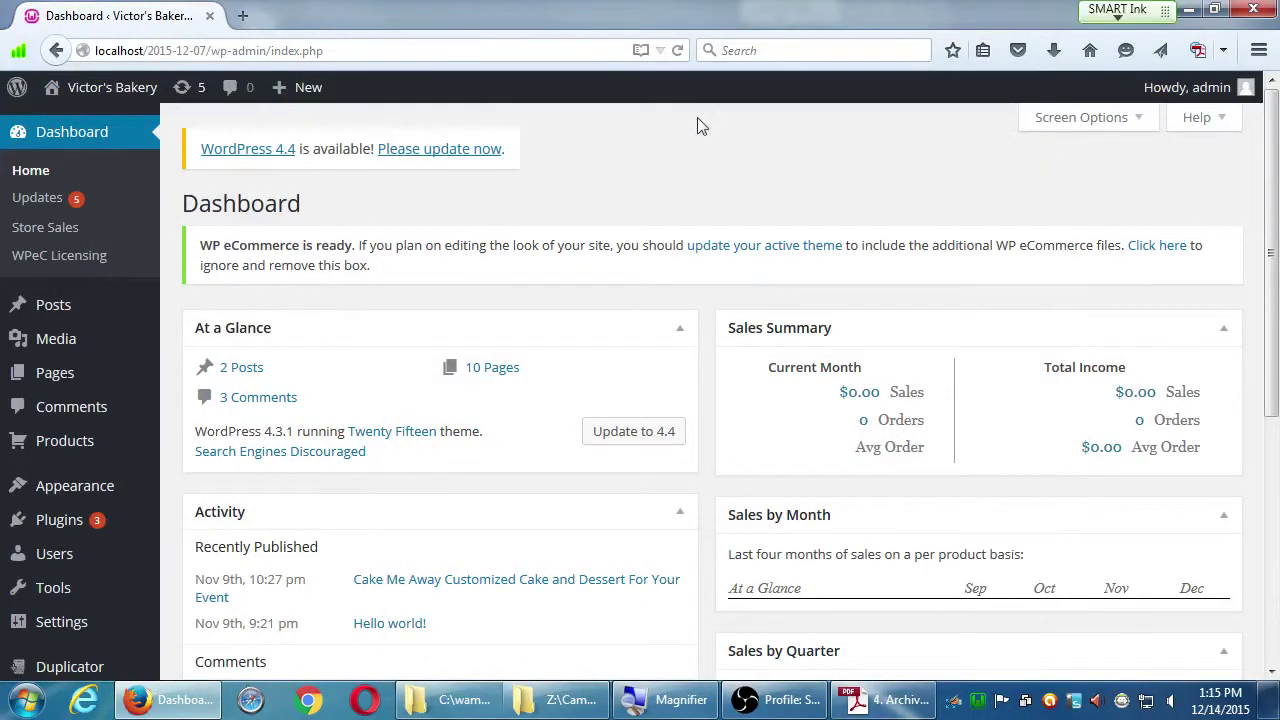
# Step: Visit the bakery's public storefront from the admin bar's site menu
pyautogui.moveTo(83, 100)
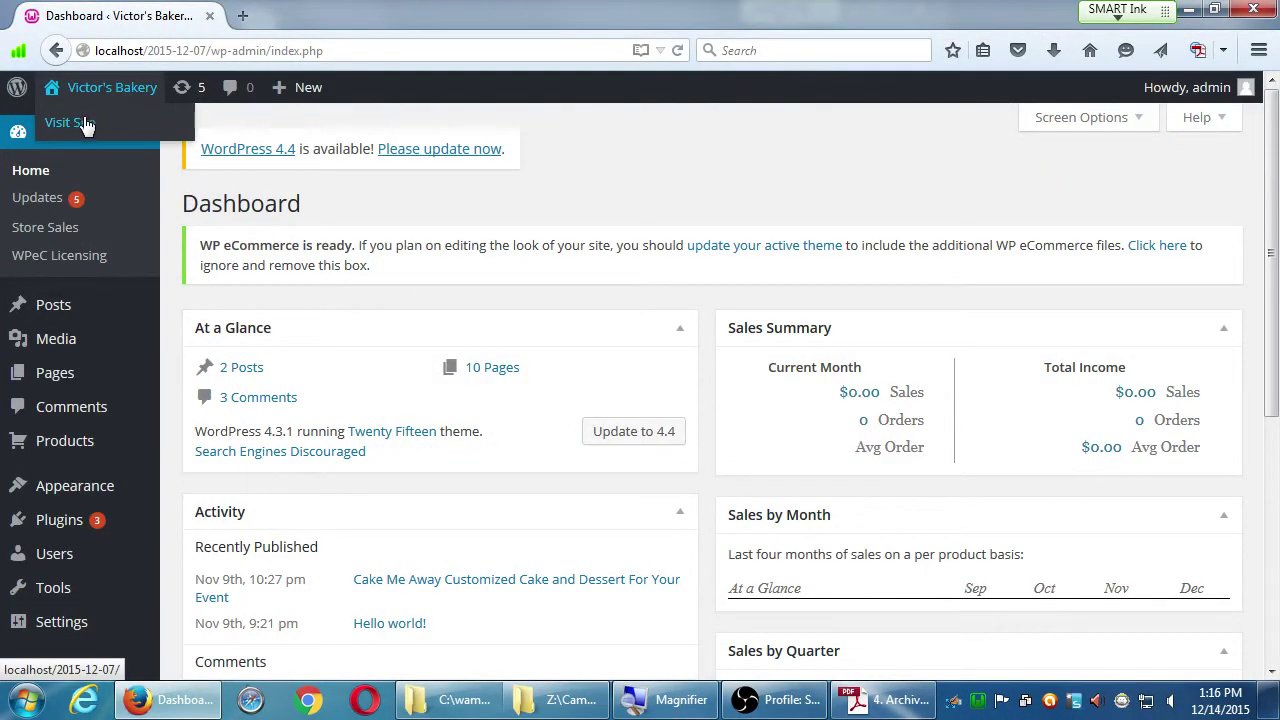
pyautogui.click(84, 122)
pyautogui.scroll(-3, 810, 350)
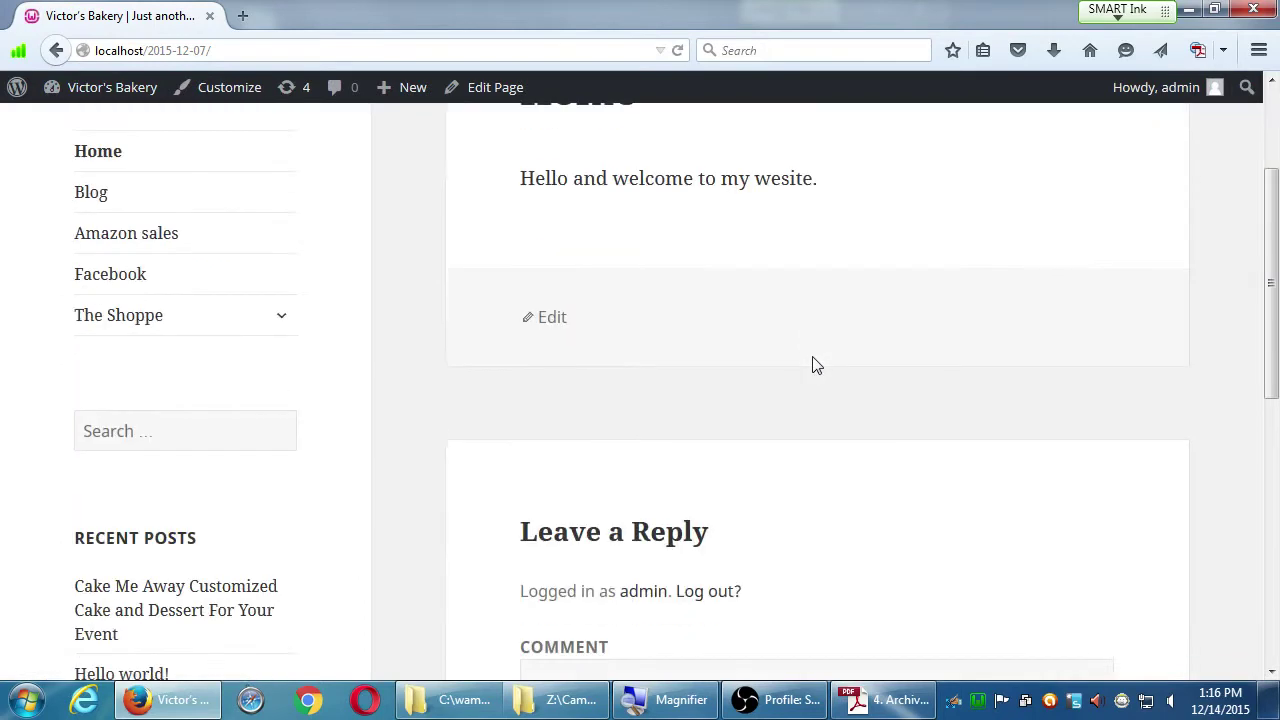
pyautogui.scroll(2, 309, 474)
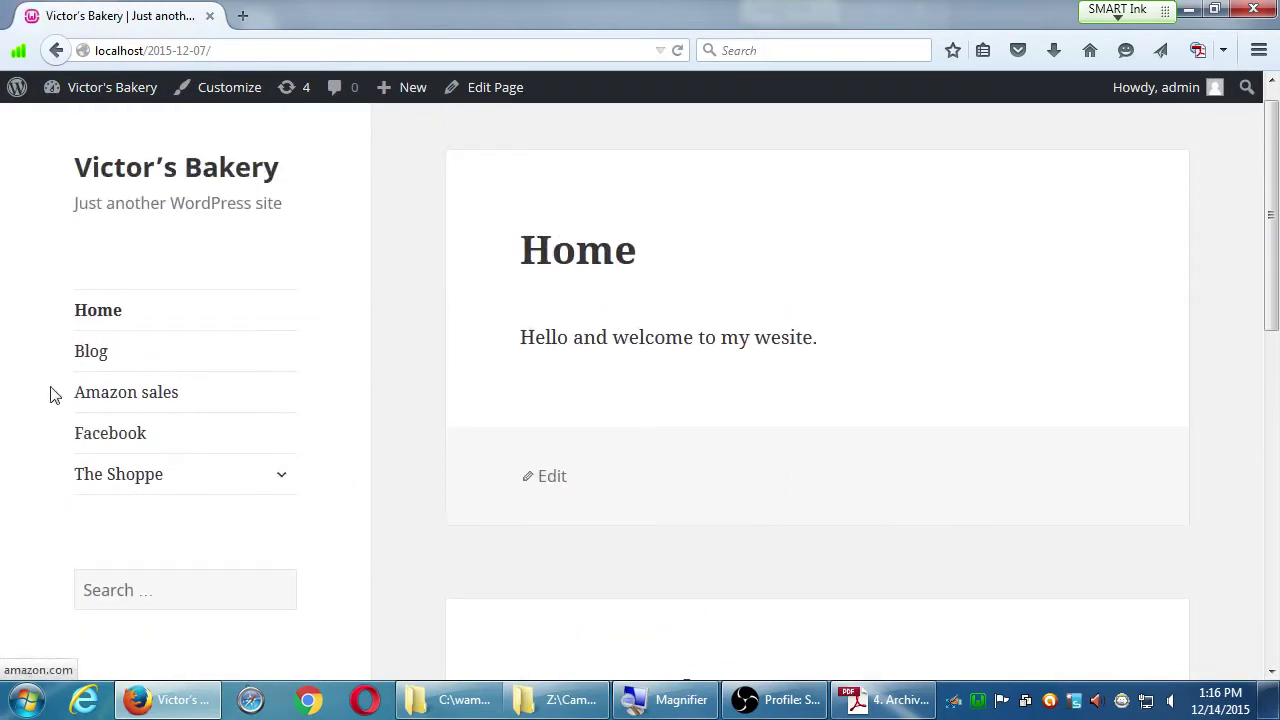
# Step: Open and browse the Cakes product page from The Shoppe menu
pyautogui.click(281, 476)
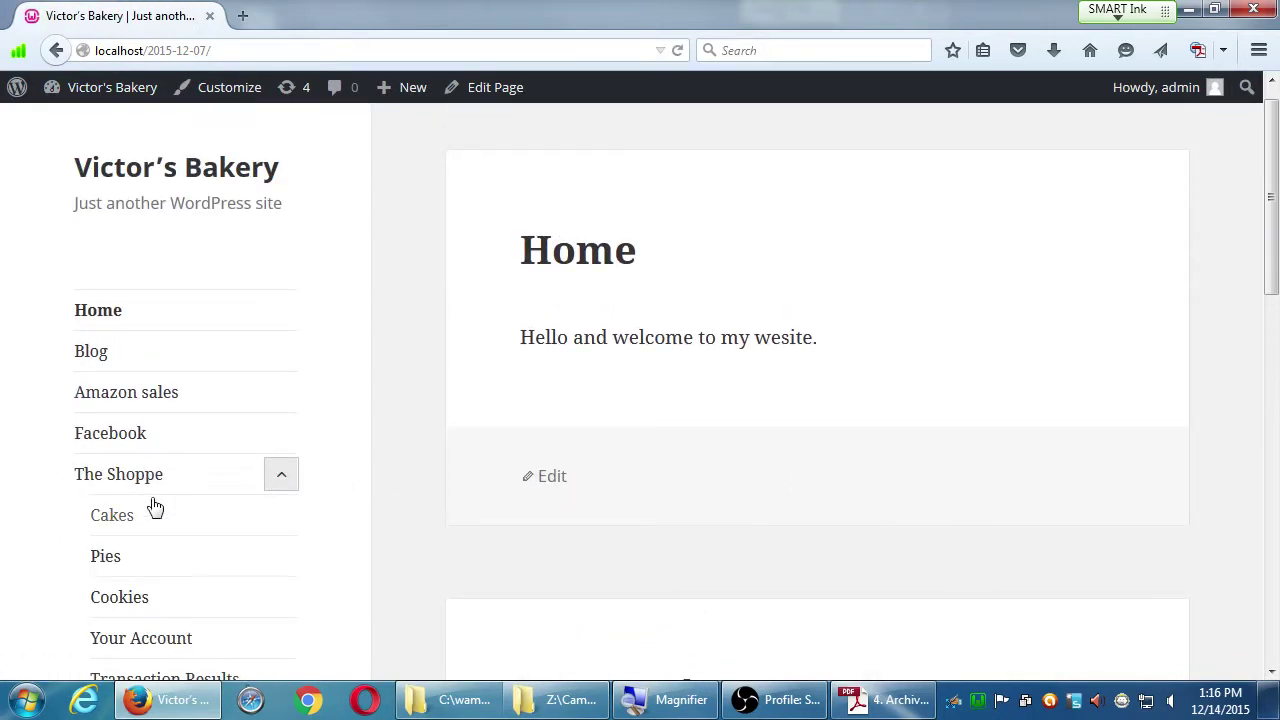
pyautogui.click(123, 530)
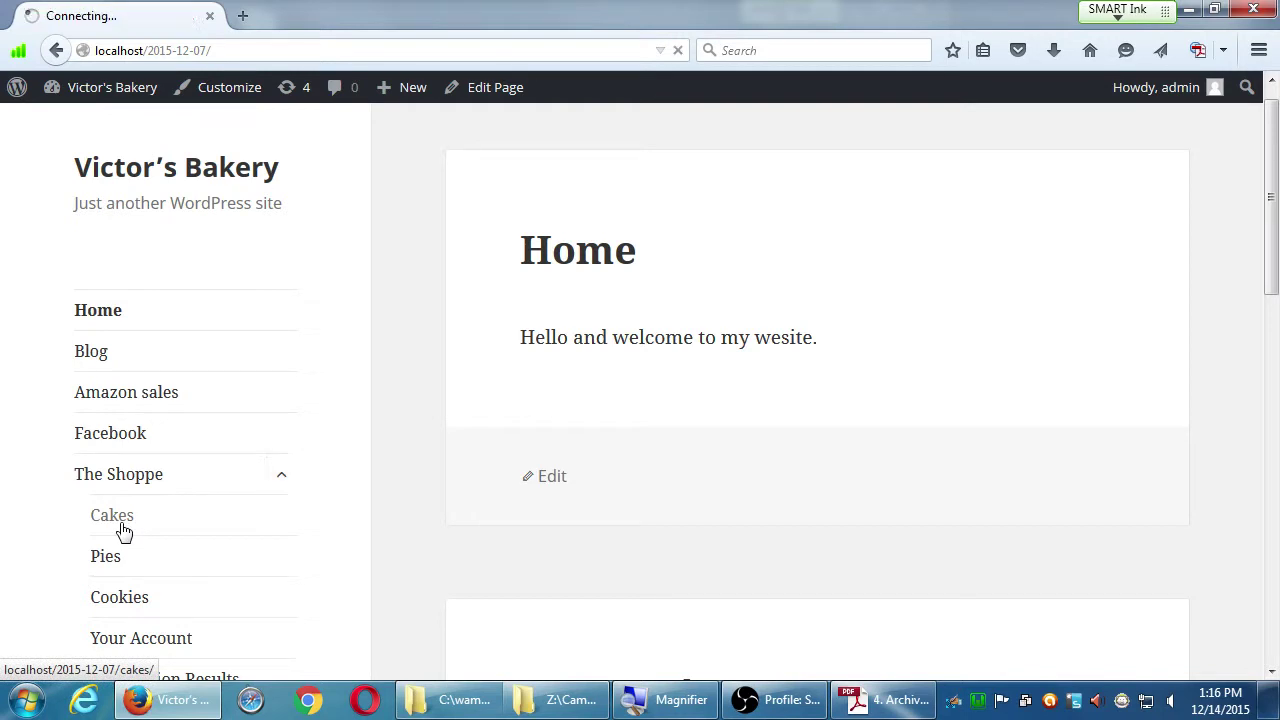
pyautogui.scroll(-3, 445, 511)
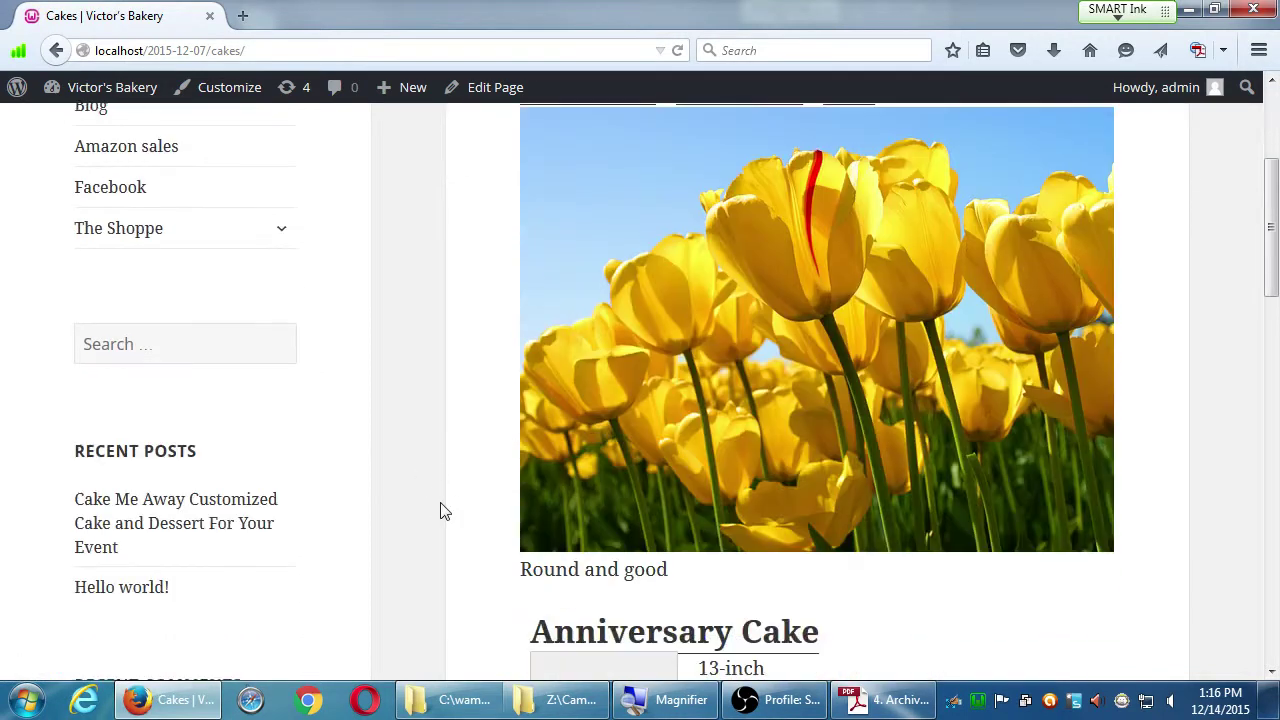
pyautogui.scroll(-4, 445, 511)
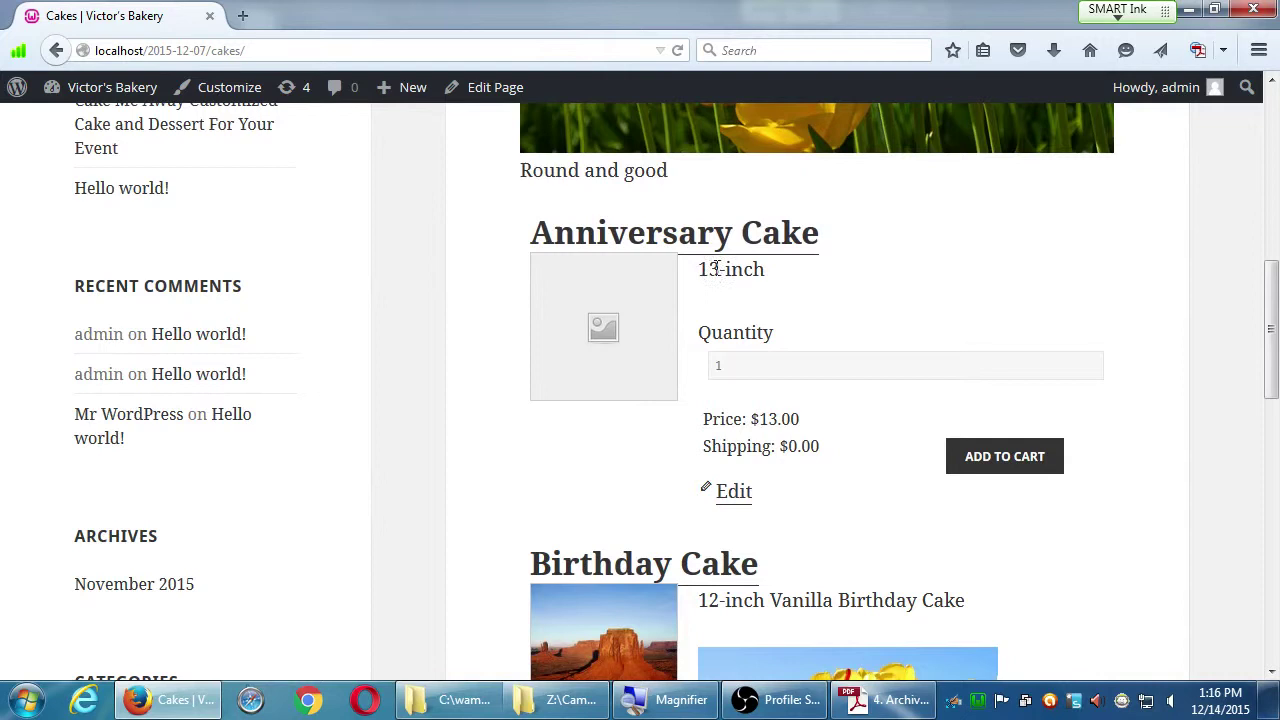
pyautogui.moveTo(716, 268); pyautogui.dragTo(780, 277)
pyautogui.click(825, 295)
pyautogui.scroll(-2, 735, 527)
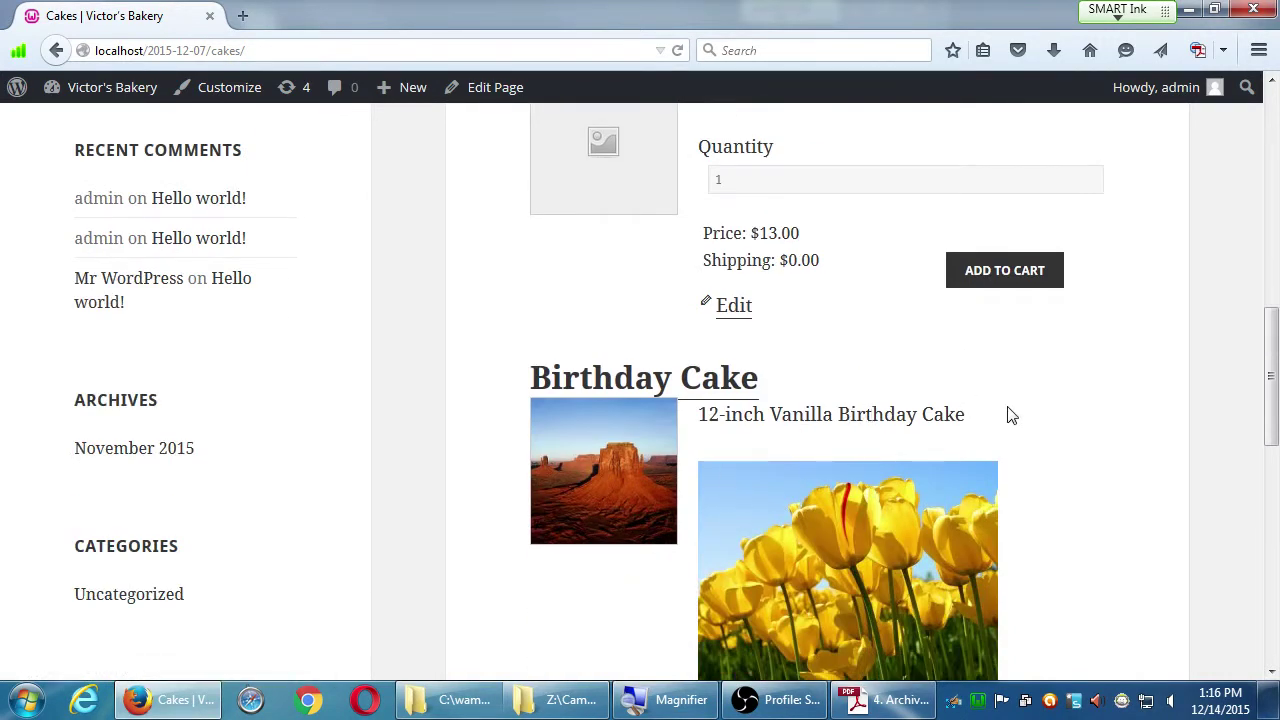
pyautogui.scroll(3, 1005, 418)
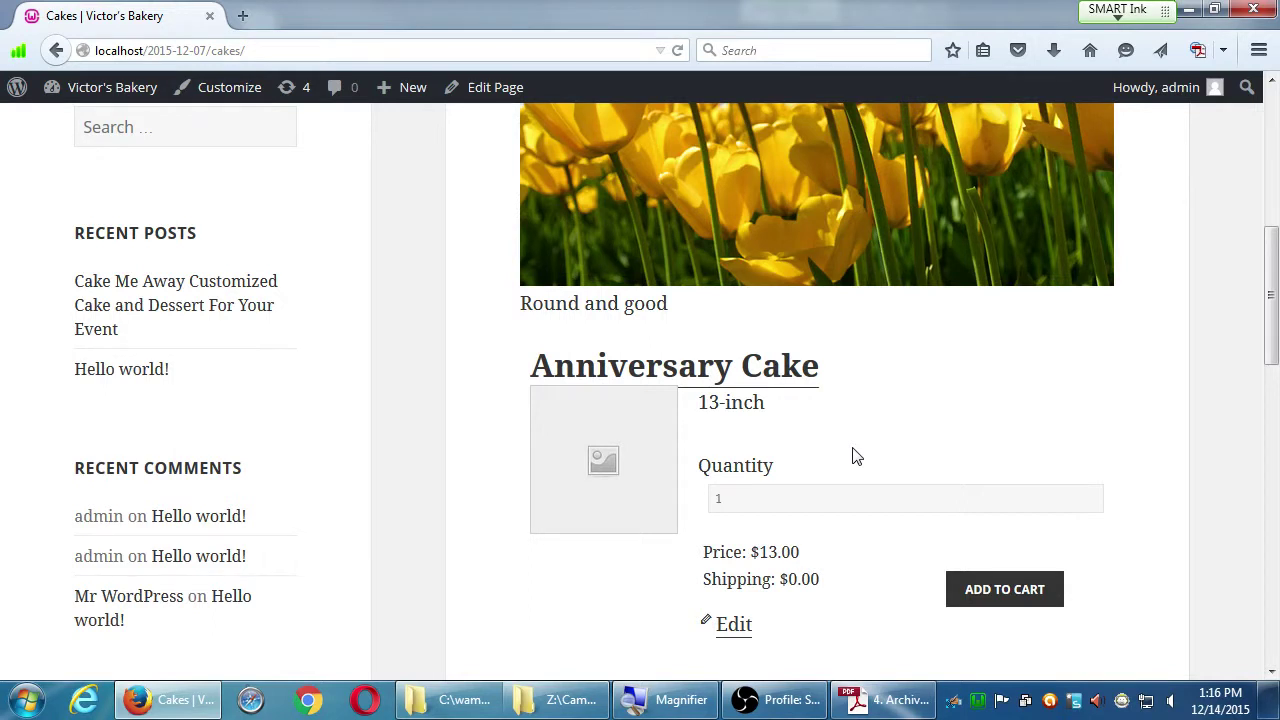
pyautogui.scroll(1, 214, 479)
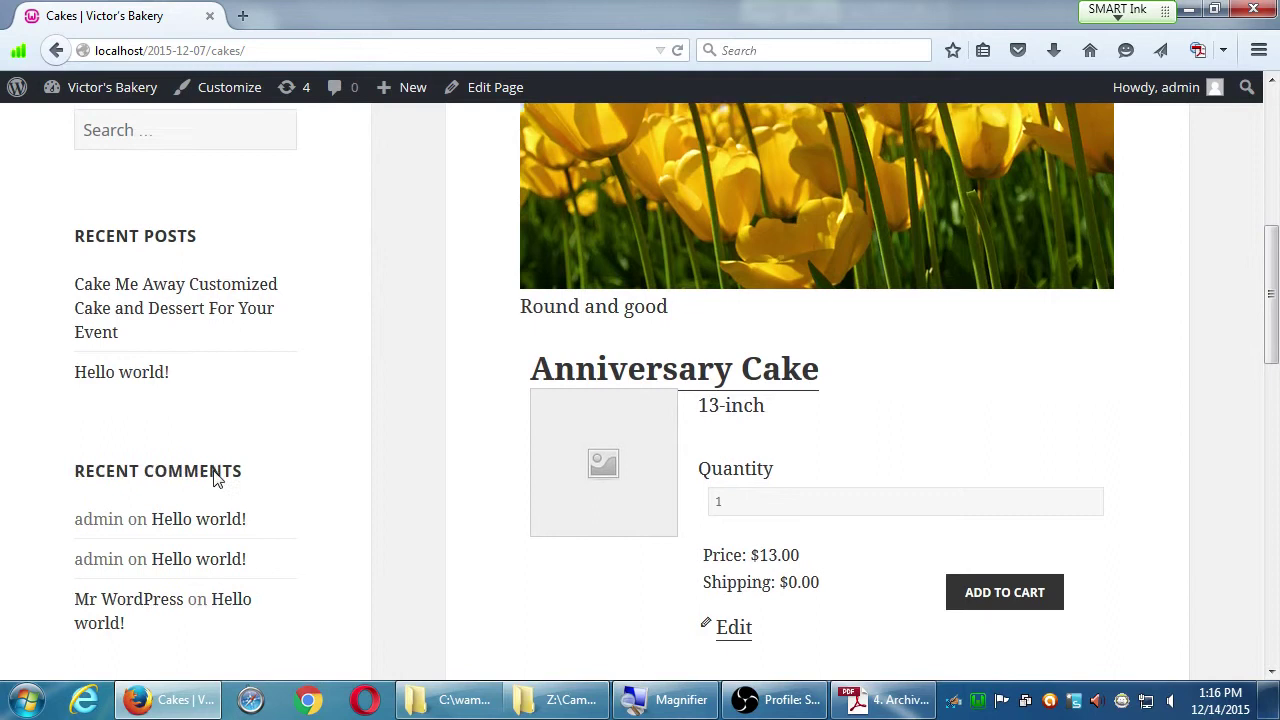
pyautogui.scroll(3, 216, 477)
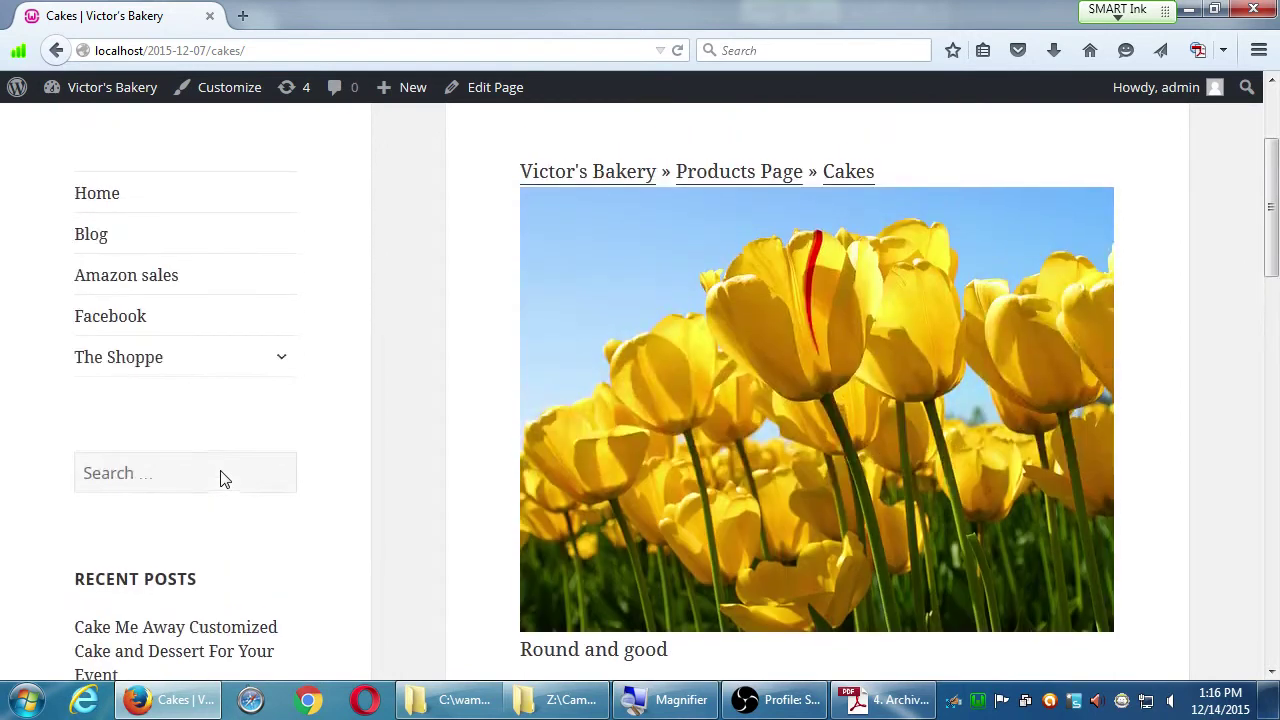
# Step: Open the Pies product page from The Shoppe and view the Apple Pie listing
pyautogui.click(285, 356)
pyautogui.click(112, 441)
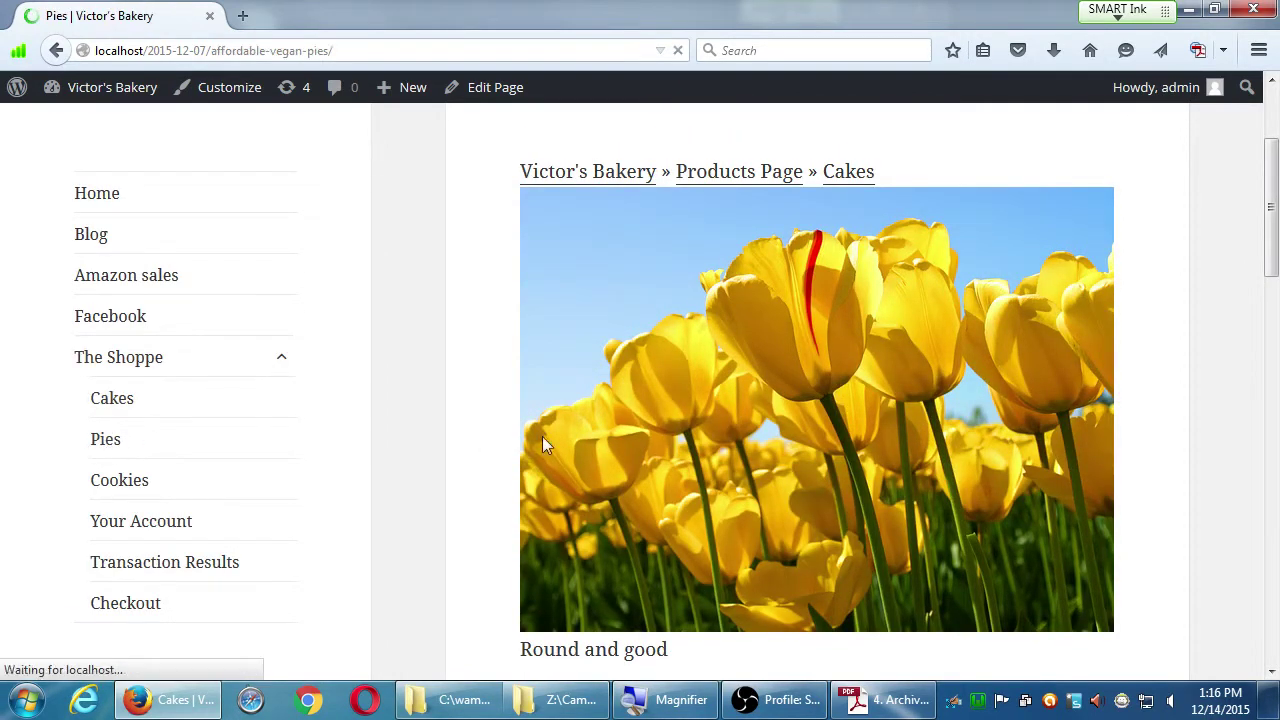
pyautogui.scroll(-6, 586, 464)
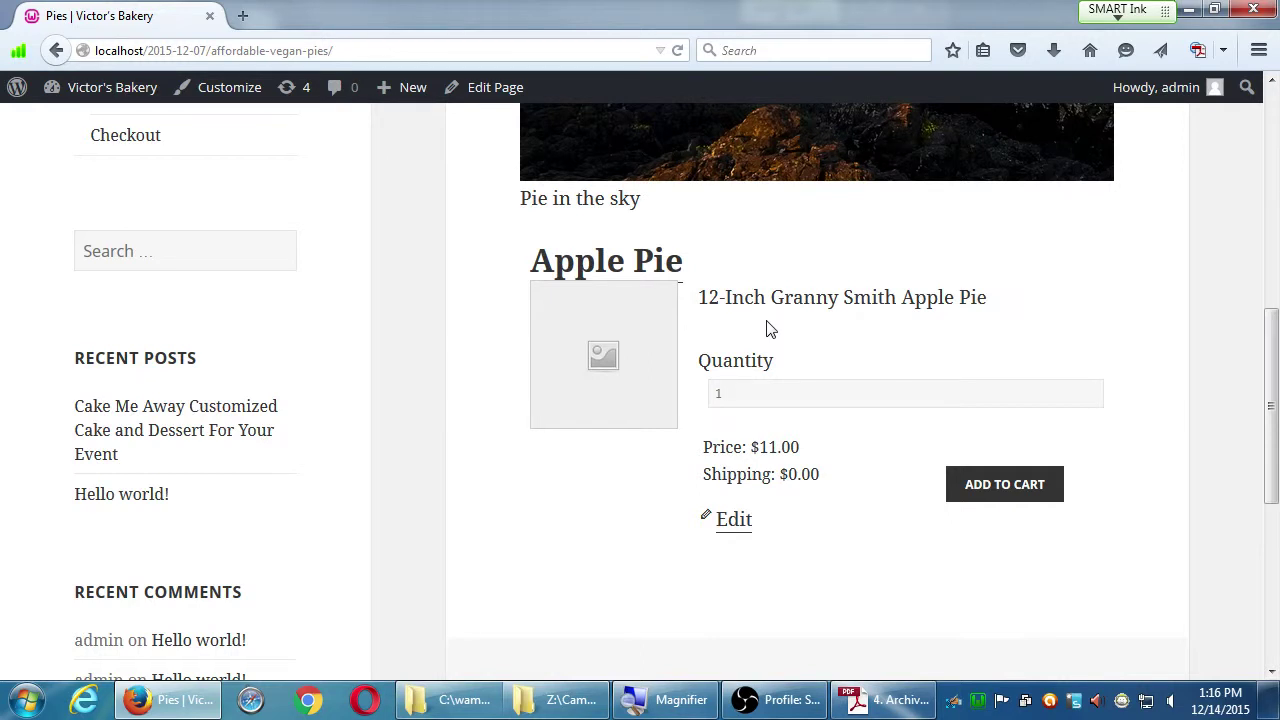
pyautogui.scroll(5, 800, 330)
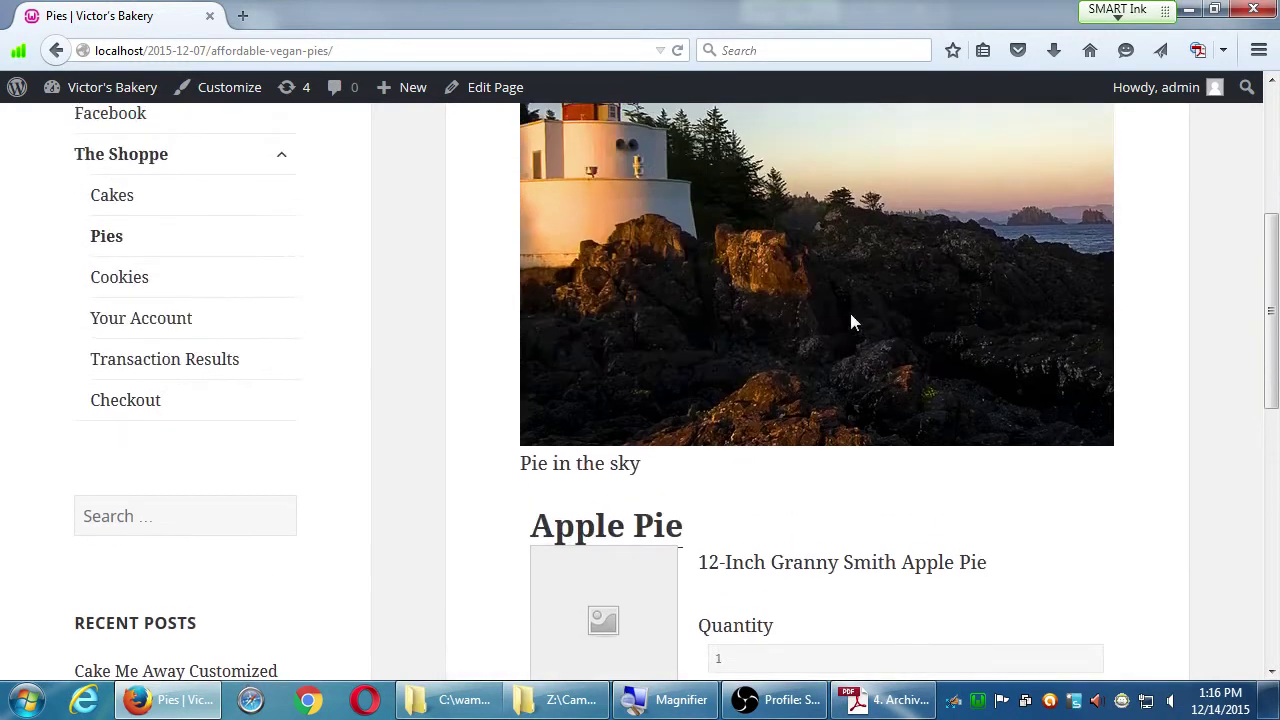
pyautogui.click(135, 280)
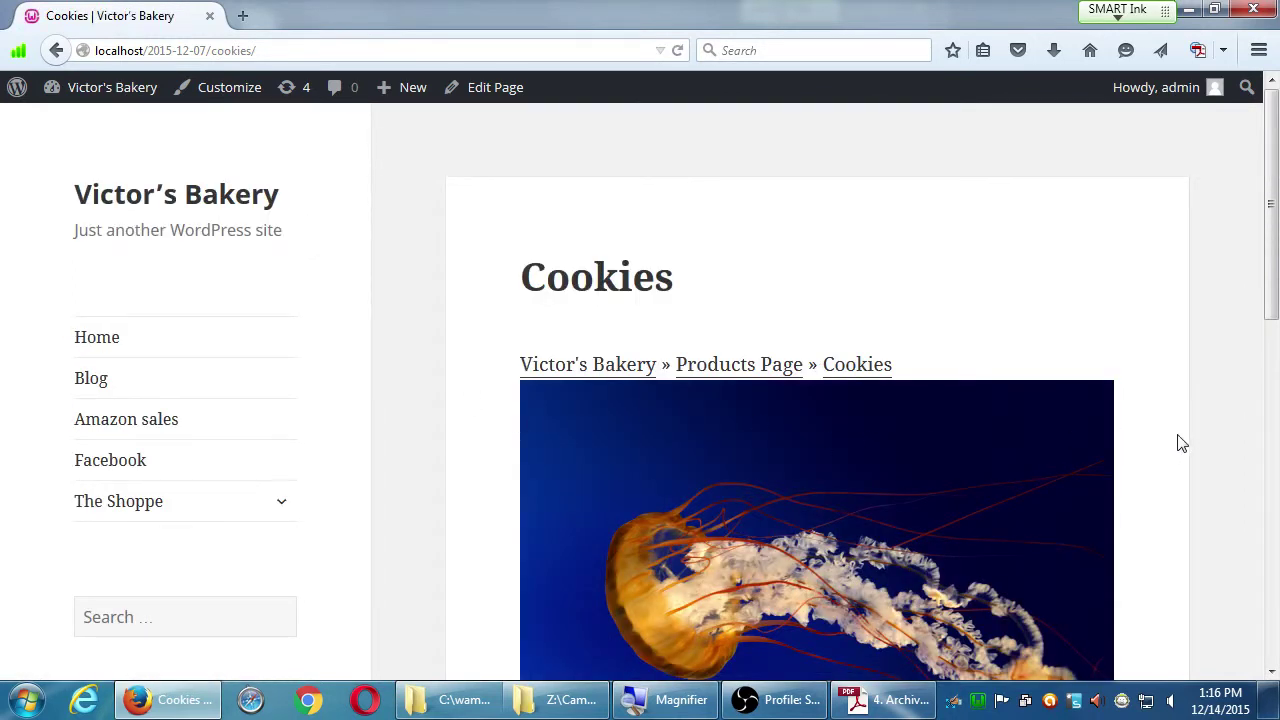
pyautogui.scroll(-5, 1180, 446)
pyautogui.scroll(-6, 1180, 444)
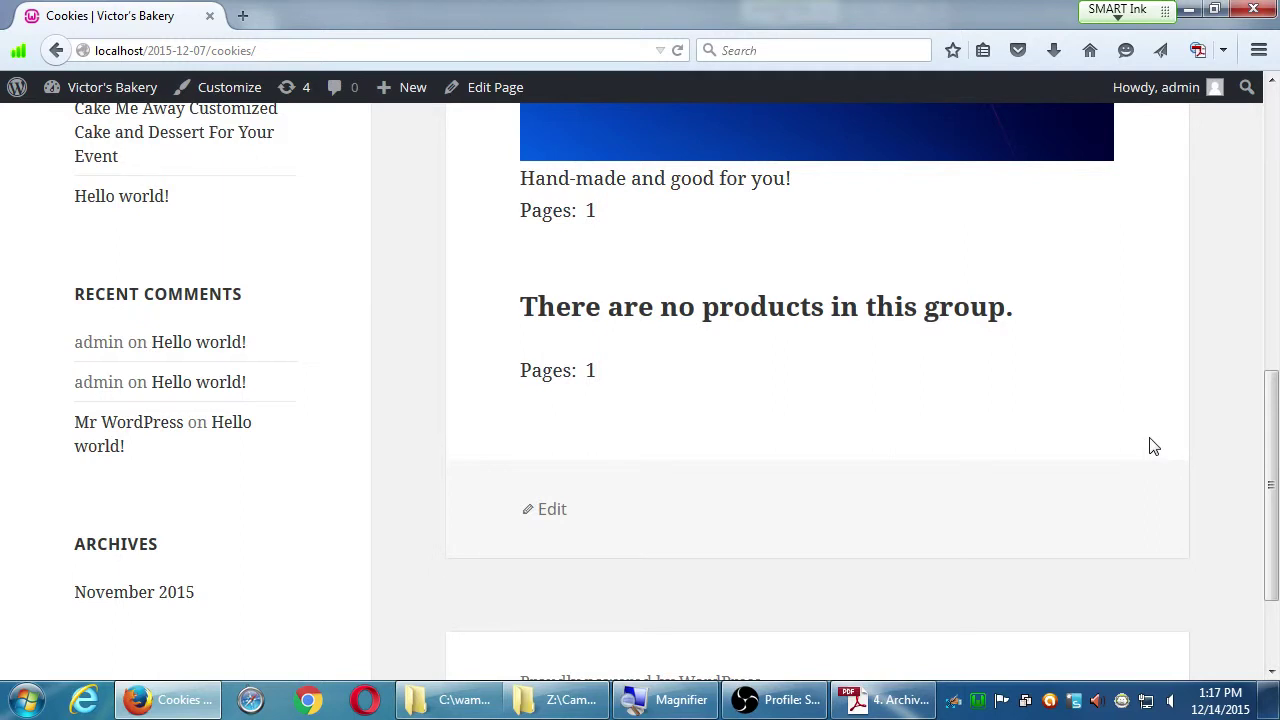
pyautogui.scroll(8, 894, 557)
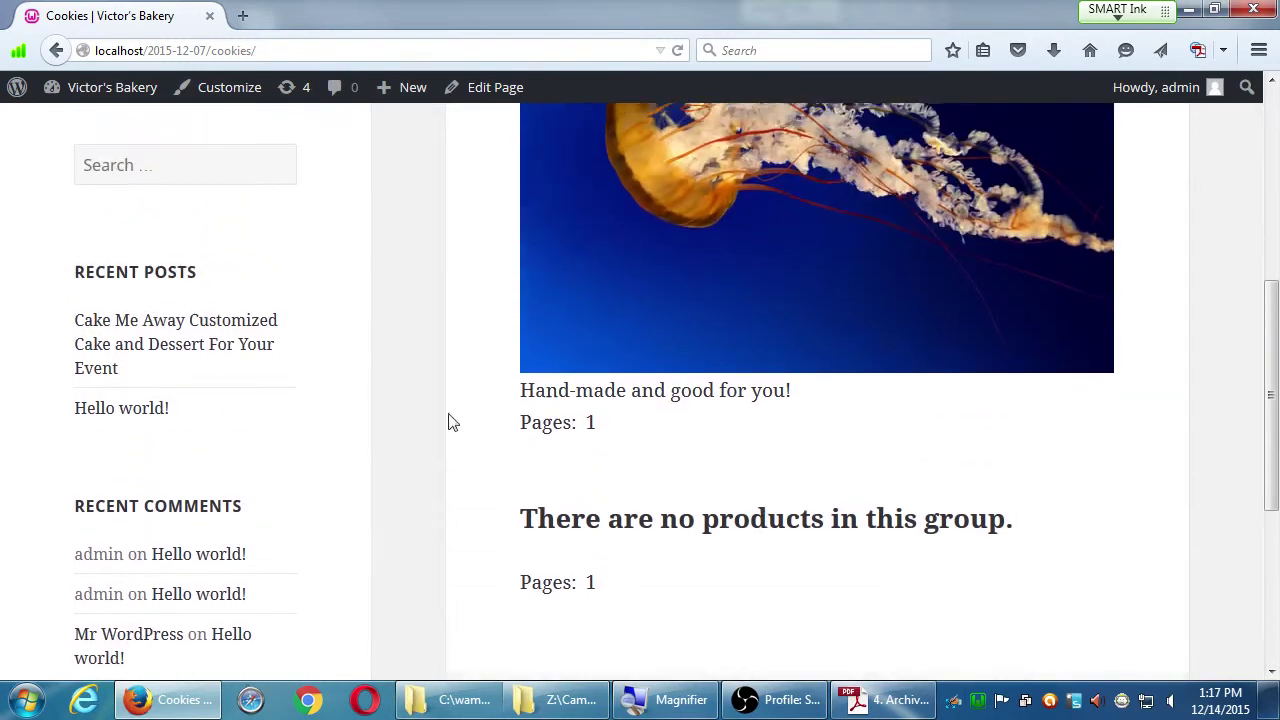
pyautogui.scroll(4, 380, 345)
# Step: Return to the WordPress admin Dashboard and point to the Products menu
pyautogui.scroll(-1, 250, 220)
pyautogui.moveTo(97, 87)
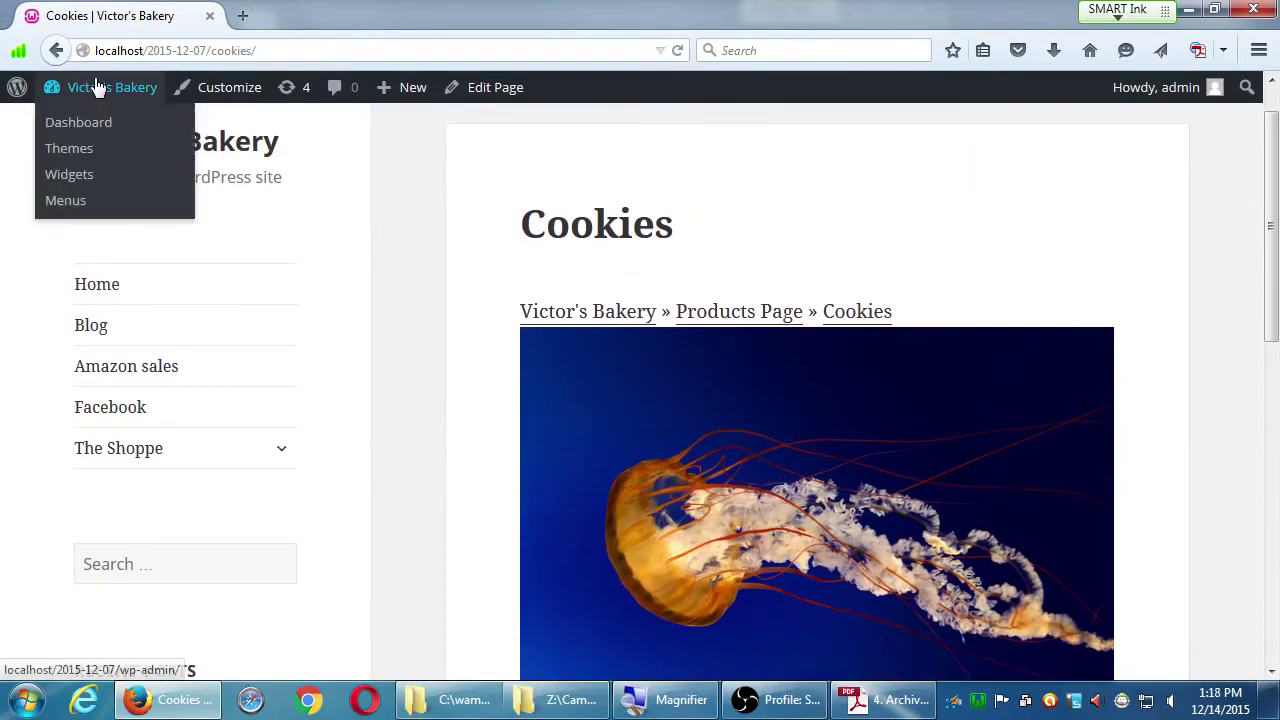
pyautogui.click(80, 125)
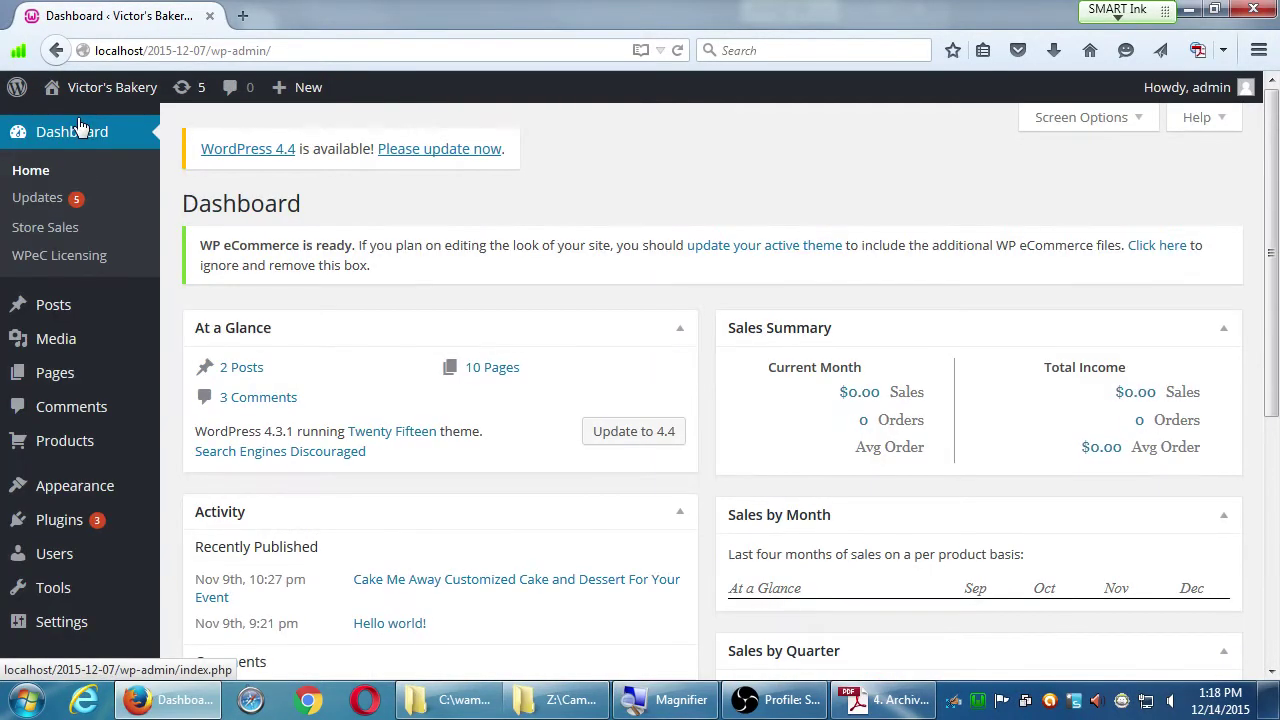
pyautogui.scroll(-4, 137, 320)
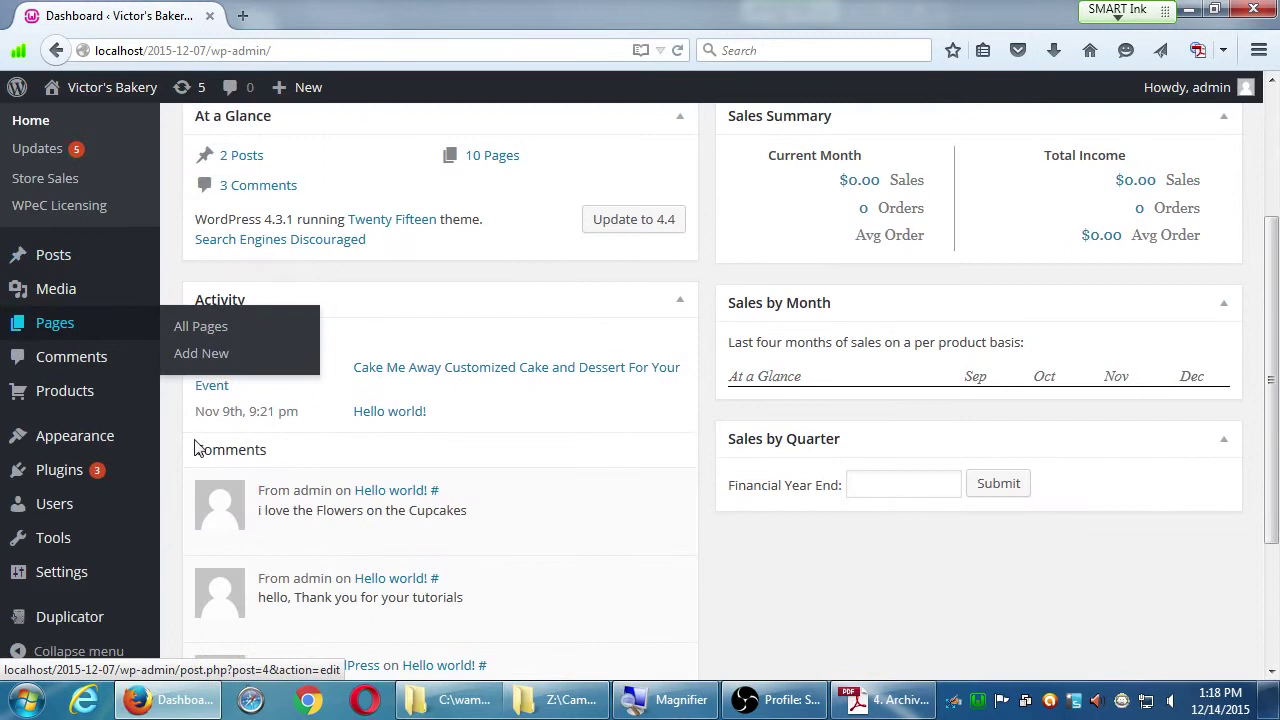
pyautogui.moveTo(143, 508)
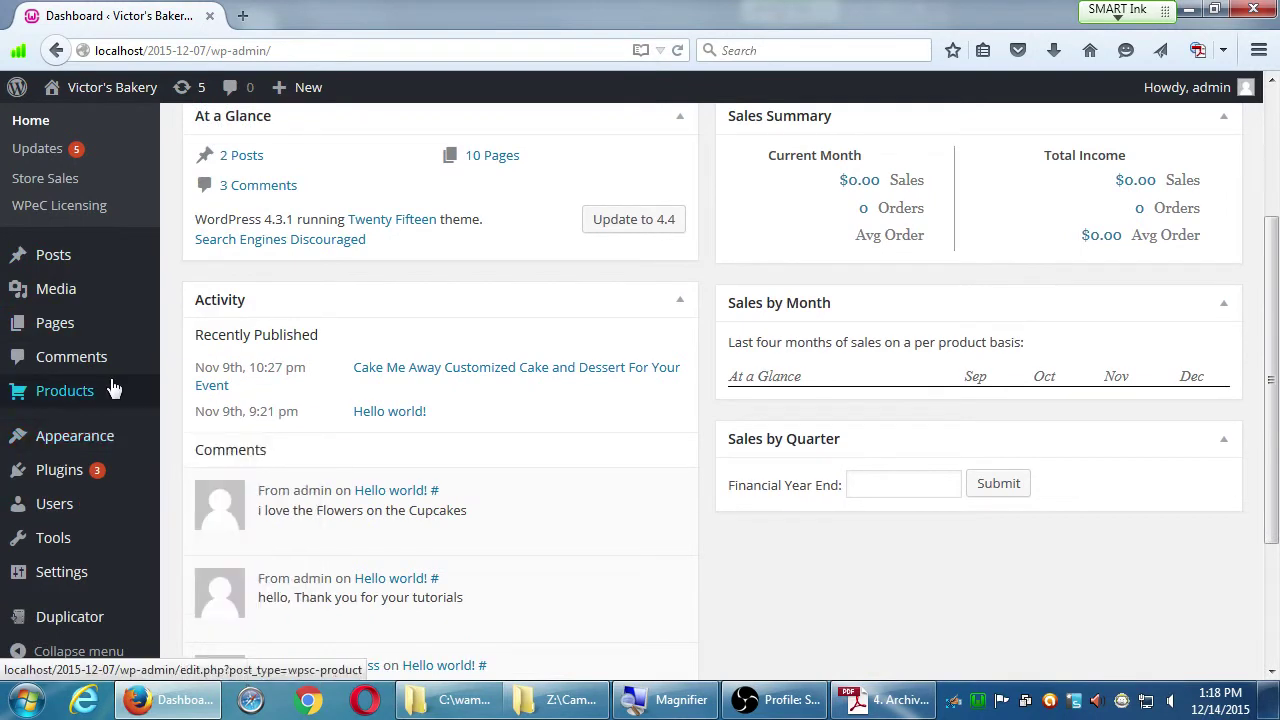
pyautogui.moveTo(100, 390)
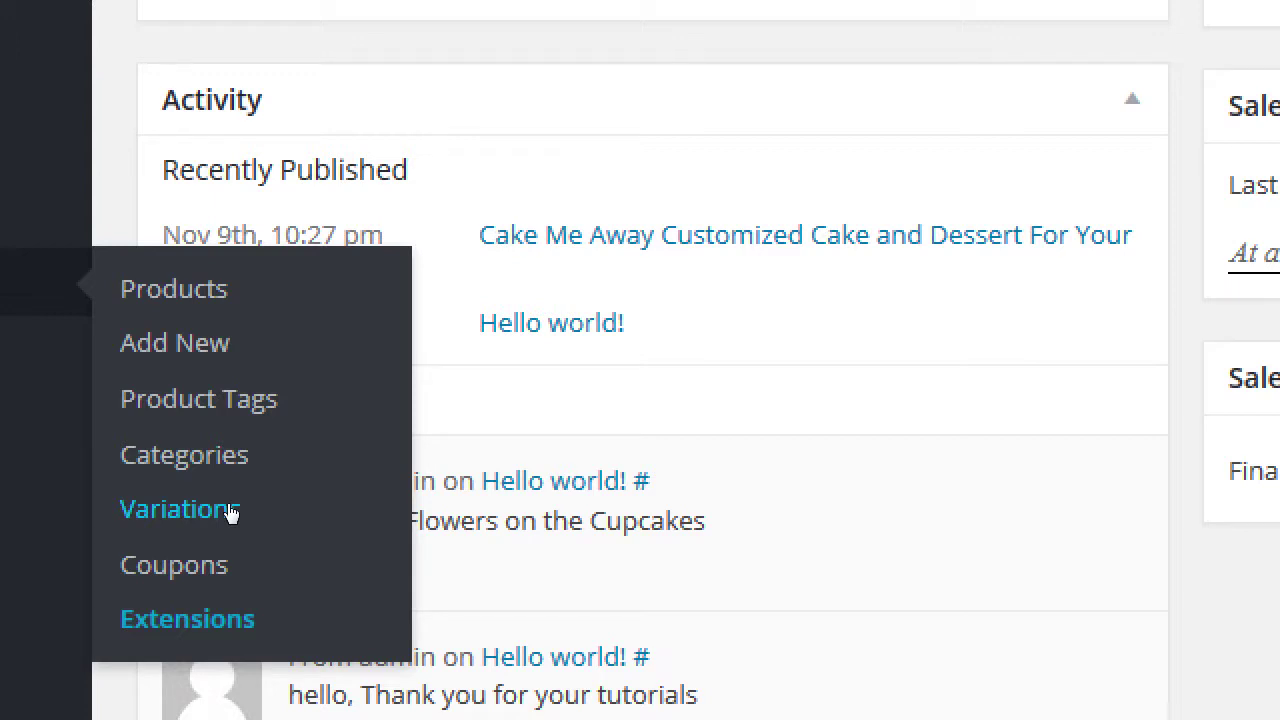
pyautogui.click(228, 510)
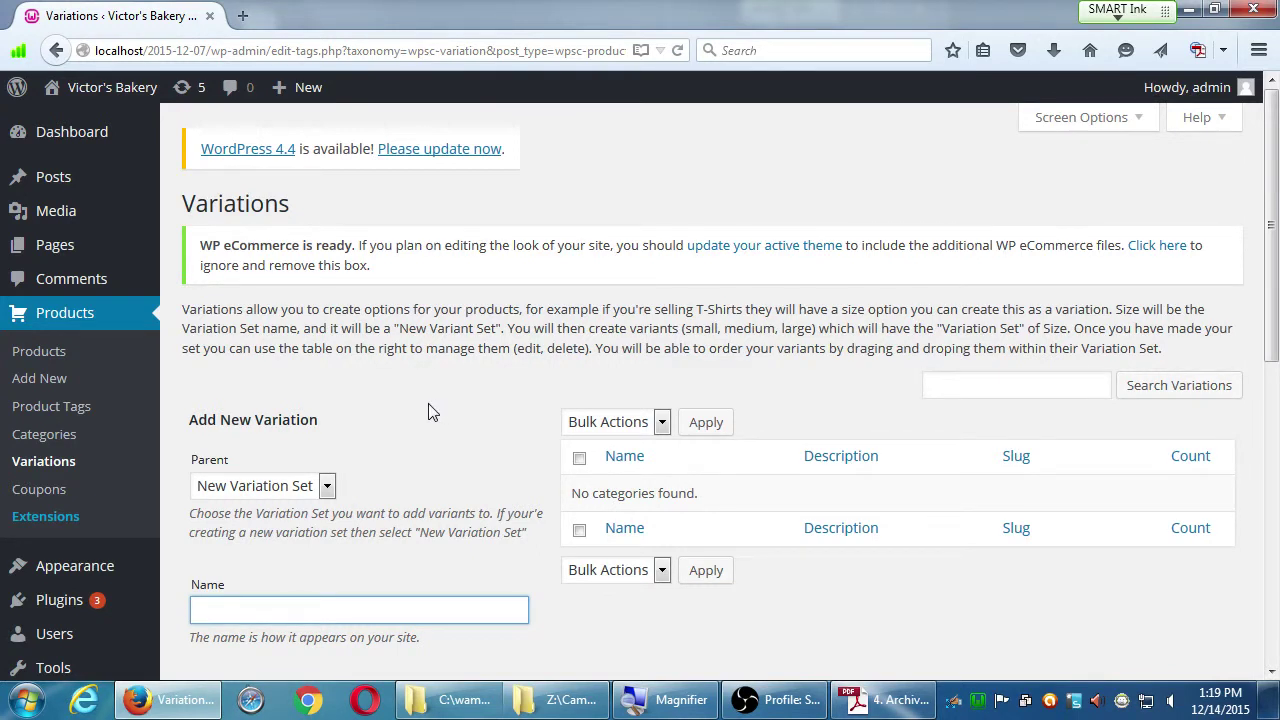
pyautogui.scroll(-3, 392, 420)
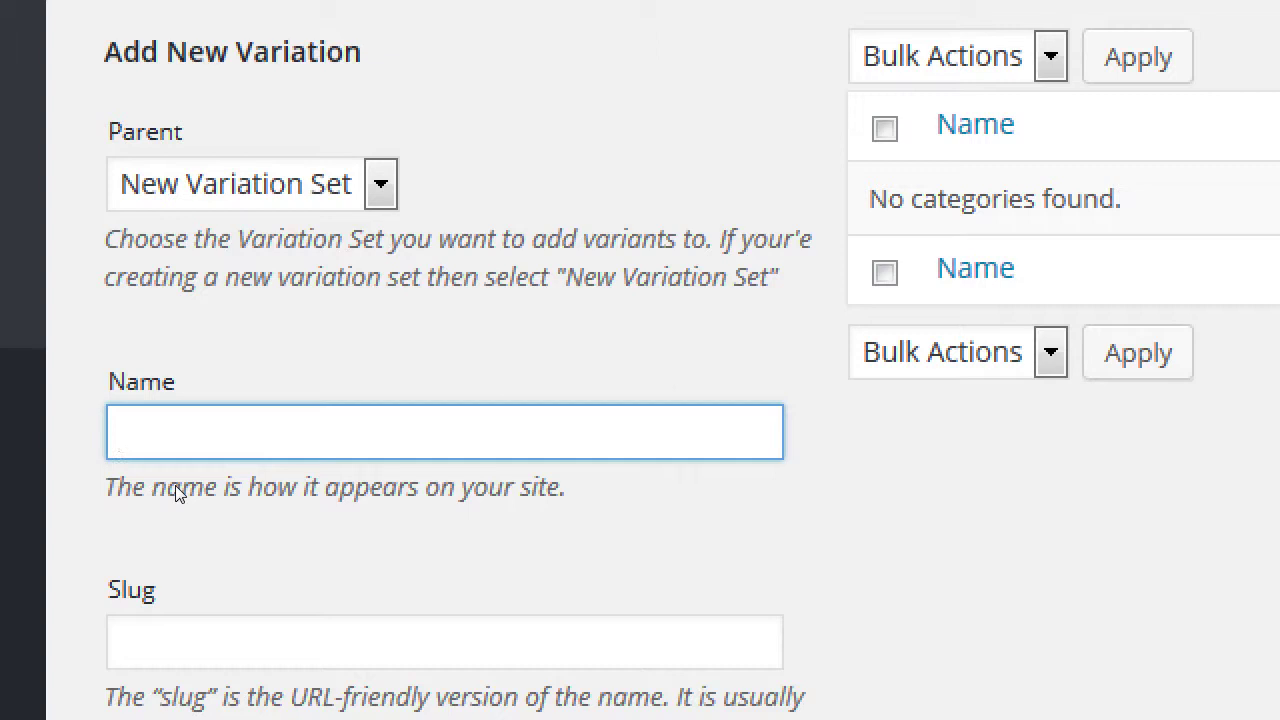
# Step: Enter 'Cookie Batch' as the variation name, then trim it to 'Batch'
pyautogui.write('Cookie Batch')
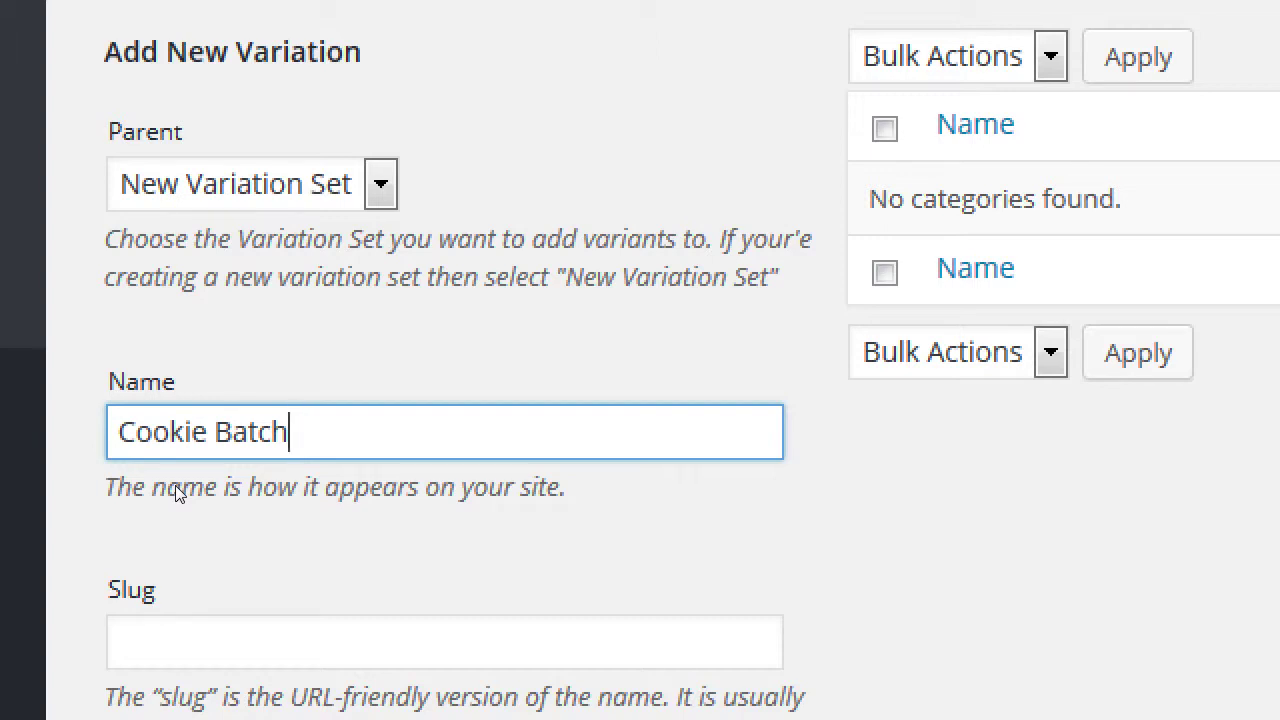
pyautogui.press('Left')
pyautogui.press('Left')
pyautogui.press('Left')
pyautogui.press('Left')
pyautogui.press('Left')
pyautogui.press('BackSpace')
pyautogui.press('BackSpace')
pyautogui.press('BackSpace')
pyautogui.press('BackSpace')
pyautogui.press('BackSpace')
pyautogui.press('BackSpace')
pyautogui.press('BackSpace')
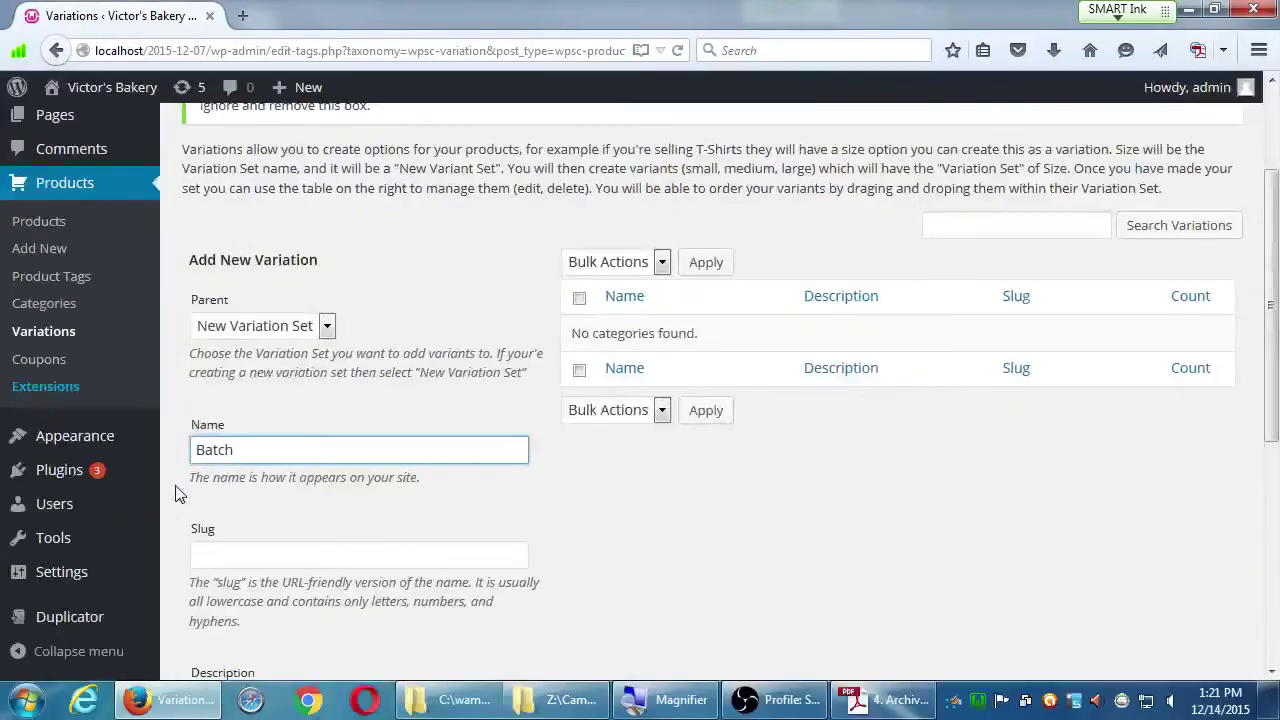
pyautogui.scroll(-1, 391, 480)
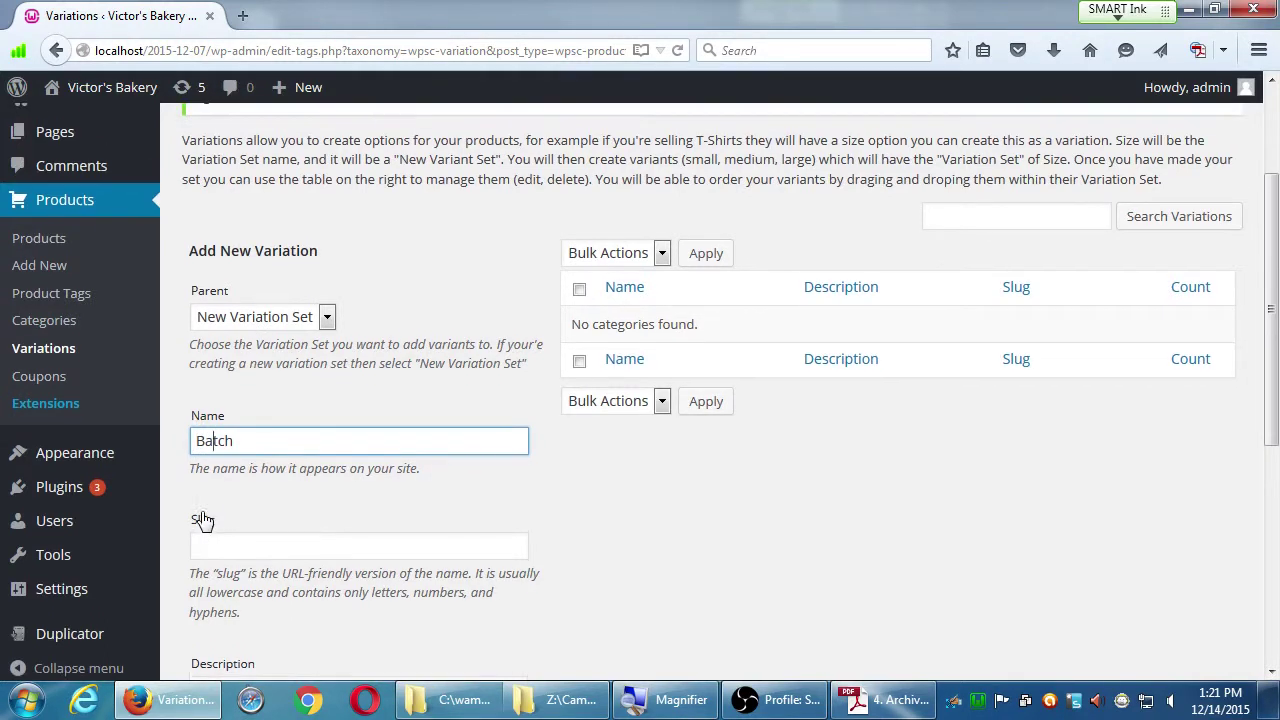
pyautogui.scroll(-2, 202, 517)
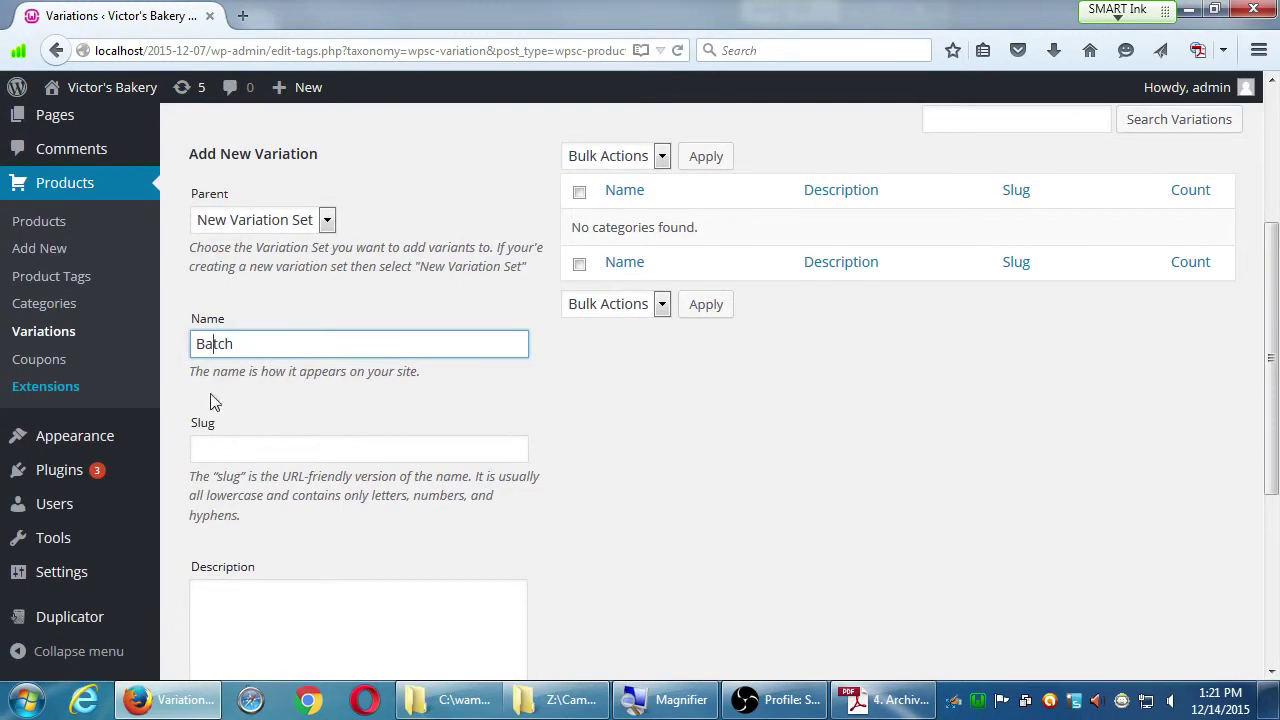
pyautogui.scroll(-5, 231, 475)
pyautogui.scroll(-1, 235, 472)
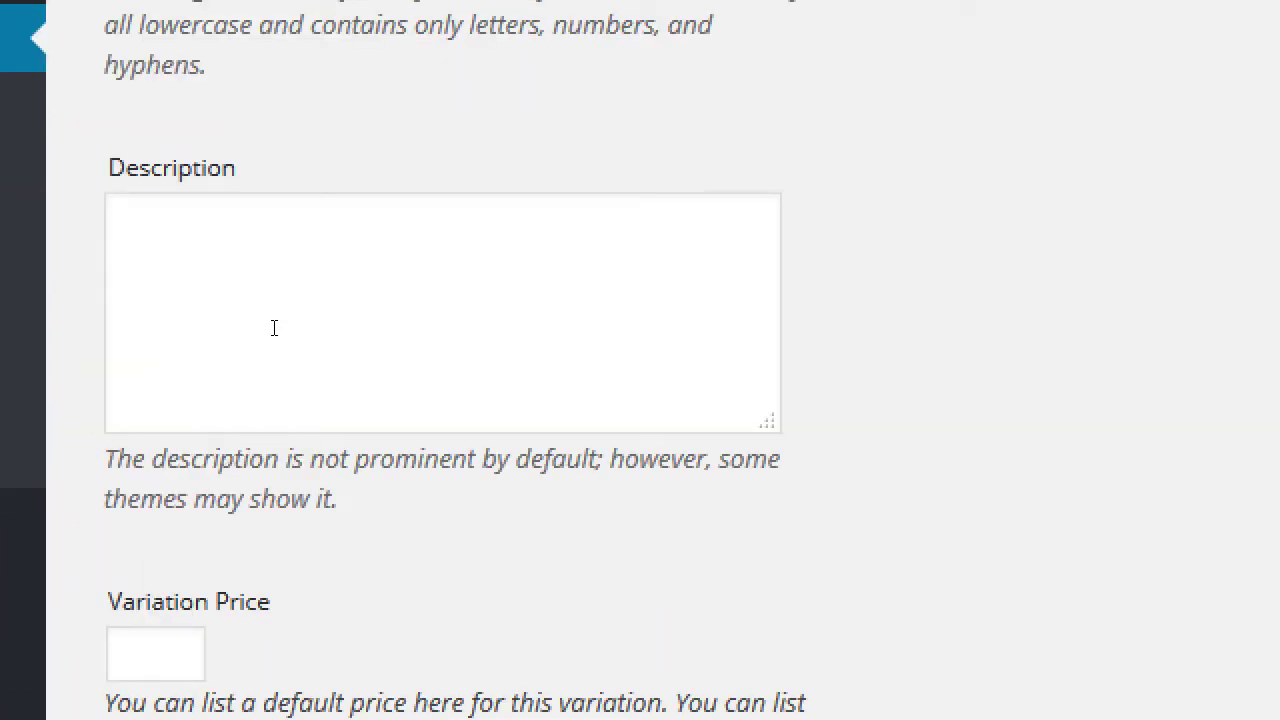
pyautogui.click(274, 328)
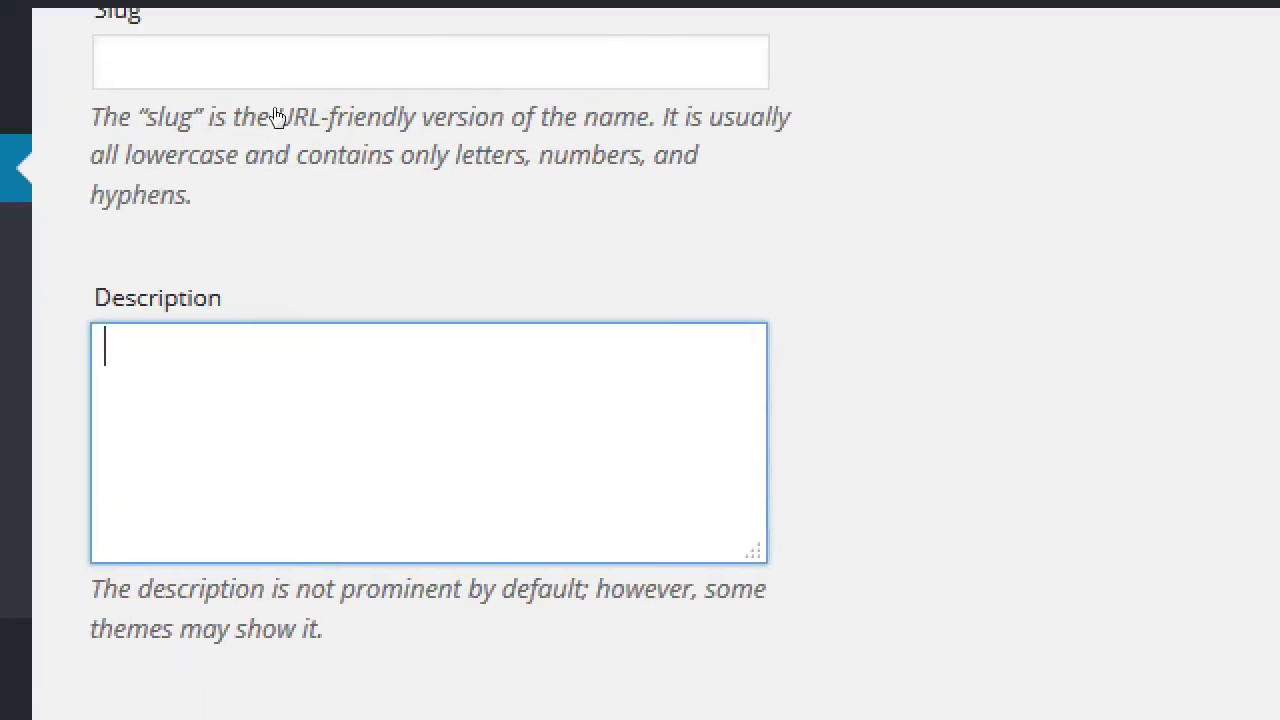
pyautogui.moveTo(271, 14)
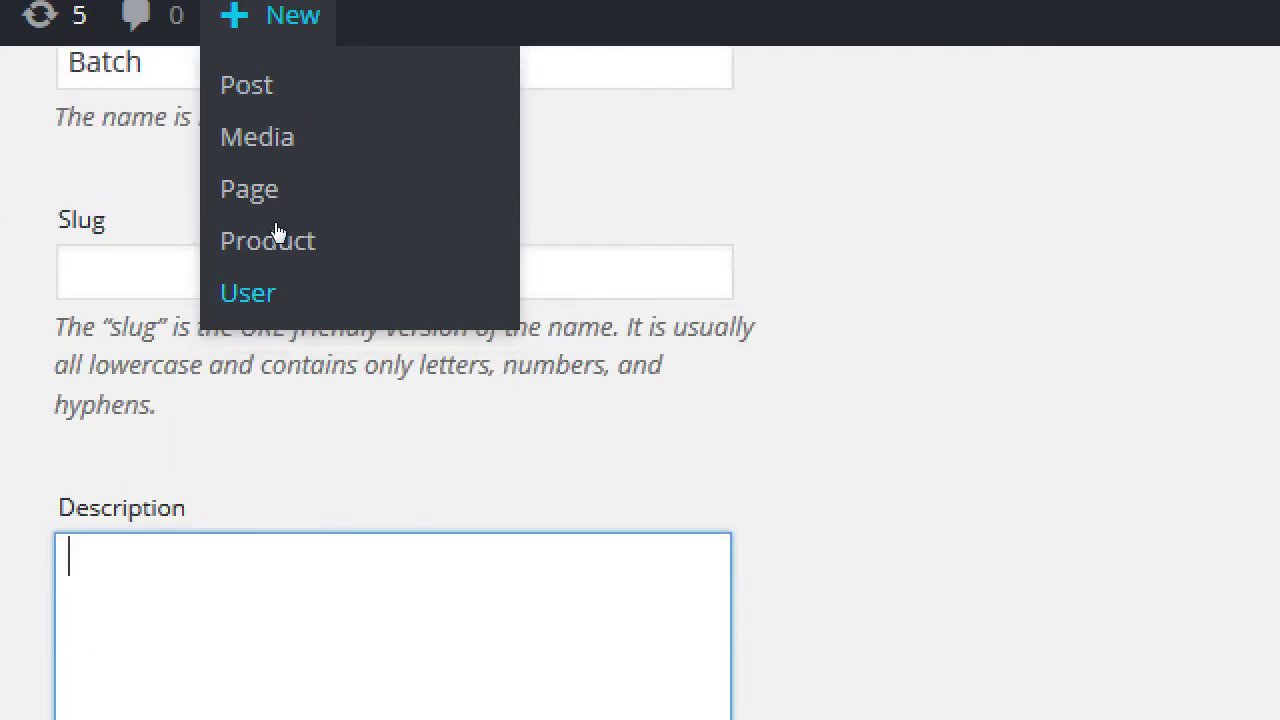
pyautogui.scroll(2, 265, 231)
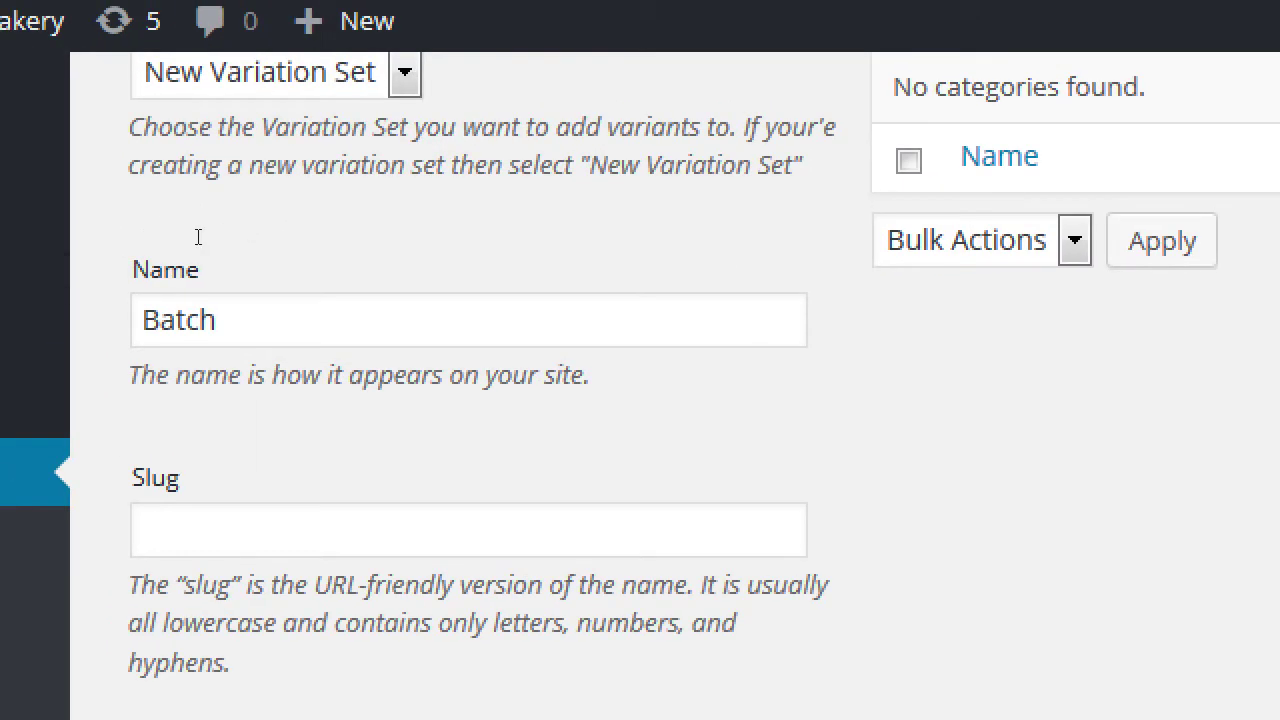
pyautogui.press('Tab')
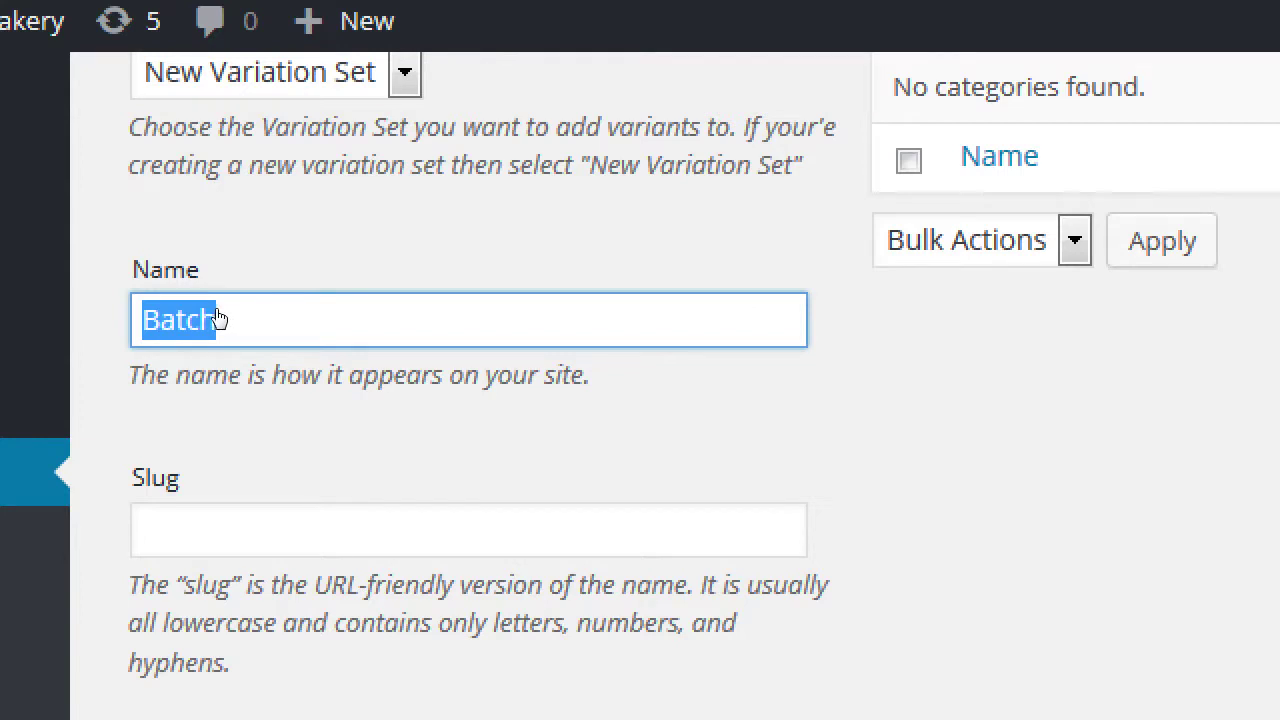
pyautogui.scroll(-4, 216, 318)
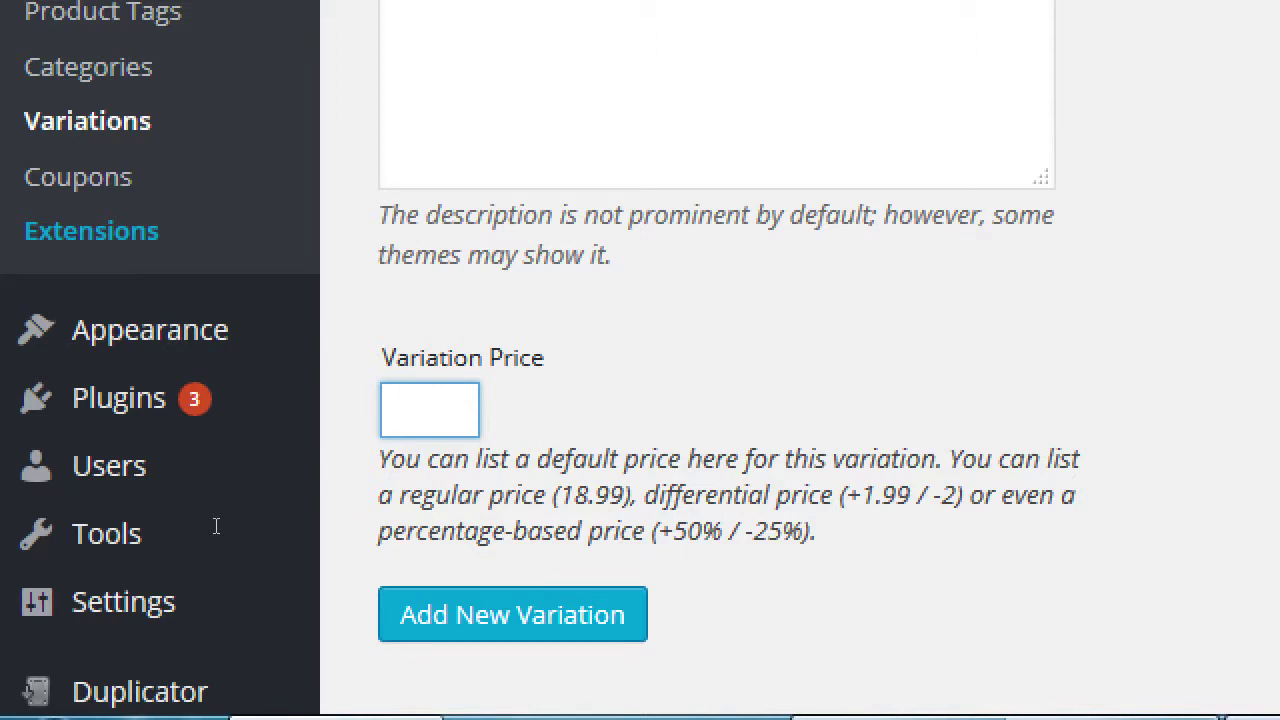
# Step: Enter a Variation Price of 3 and save the Batch variation set
pyautogui.write('3')
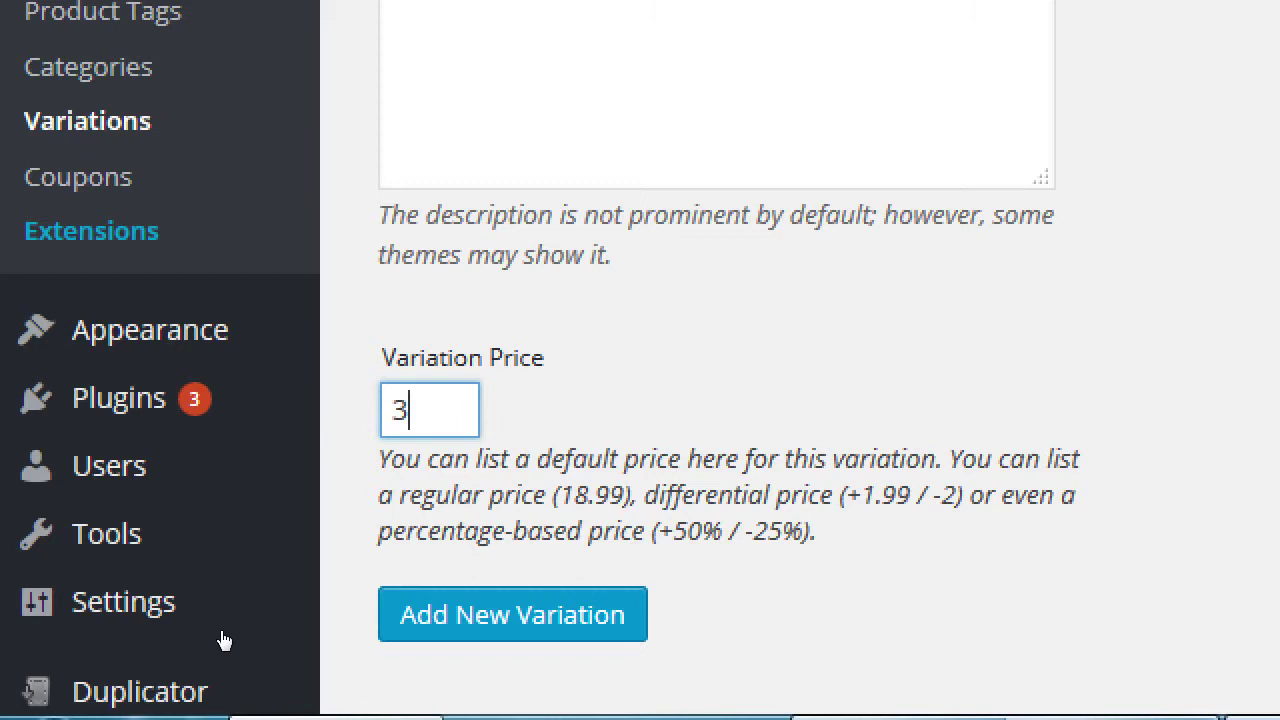
pyautogui.click(448, 635)
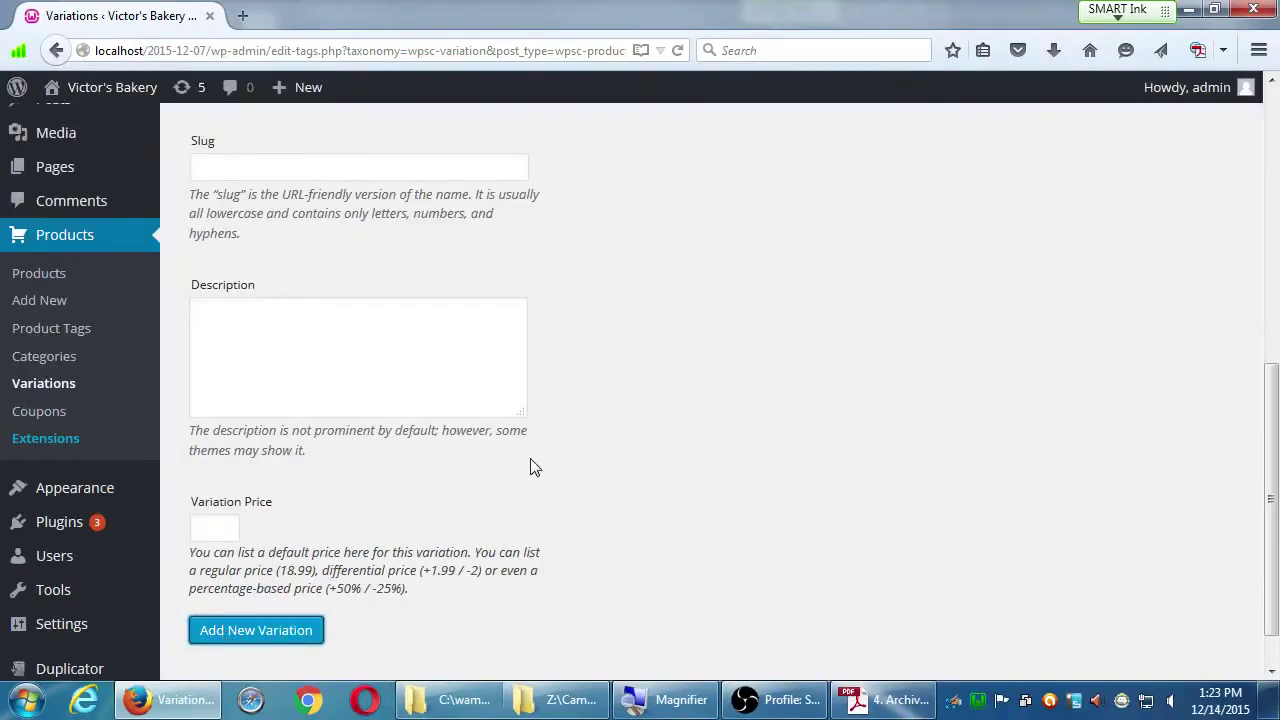
# Step: Quick-edit the Batch set, append 'Size' to its name, and save
pyautogui.scroll(8, 530, 462)
pyautogui.scroll(-3, 623, 469)
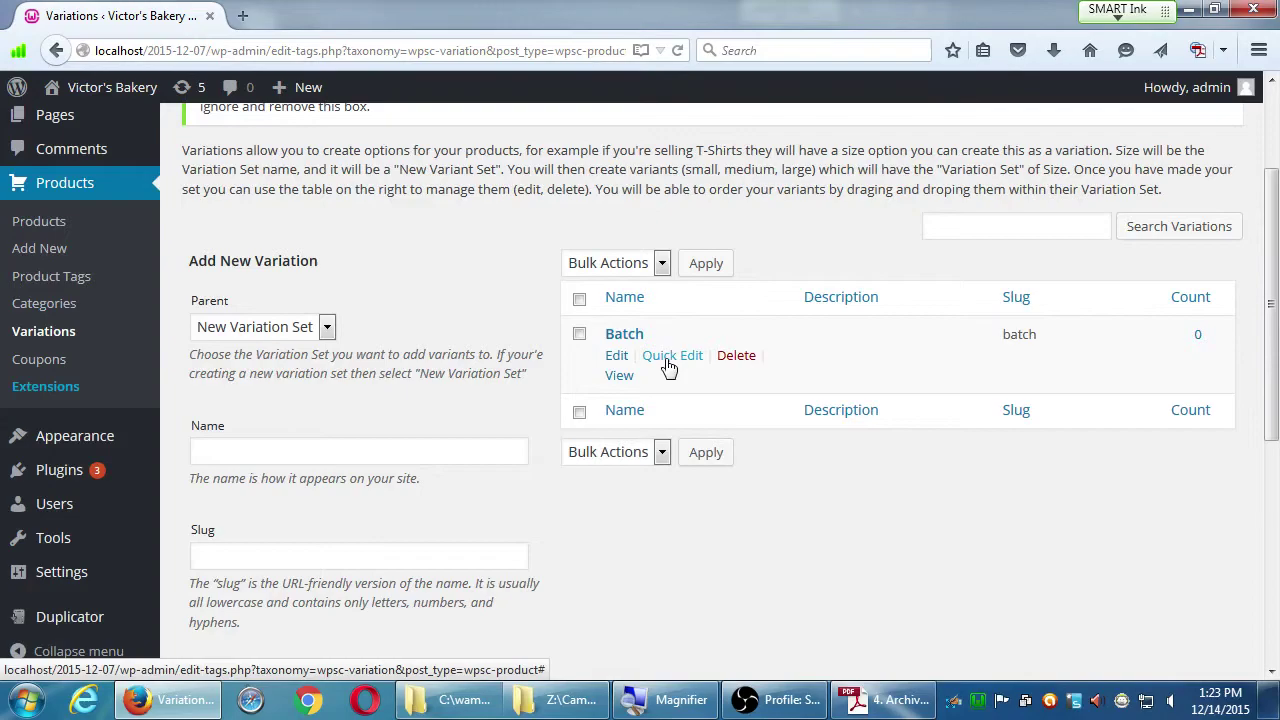
pyautogui.click(668, 355)
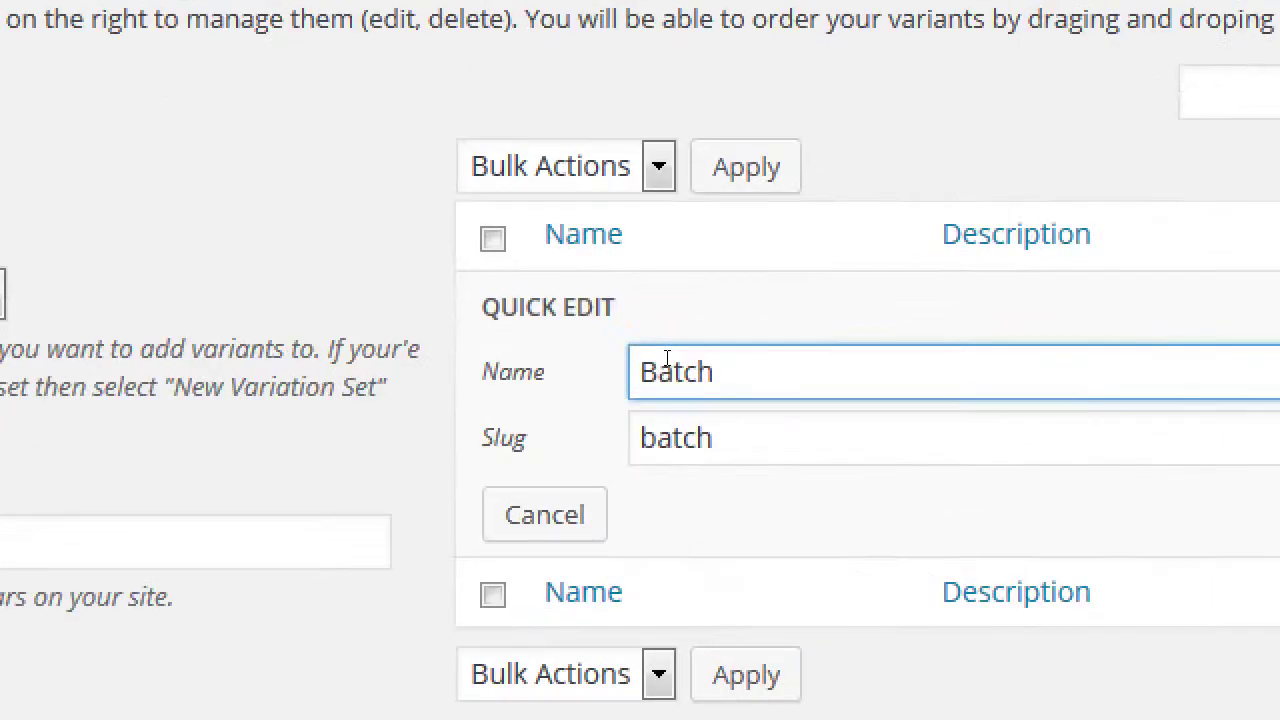
pyautogui.press('End')
pyautogui.write('Size')
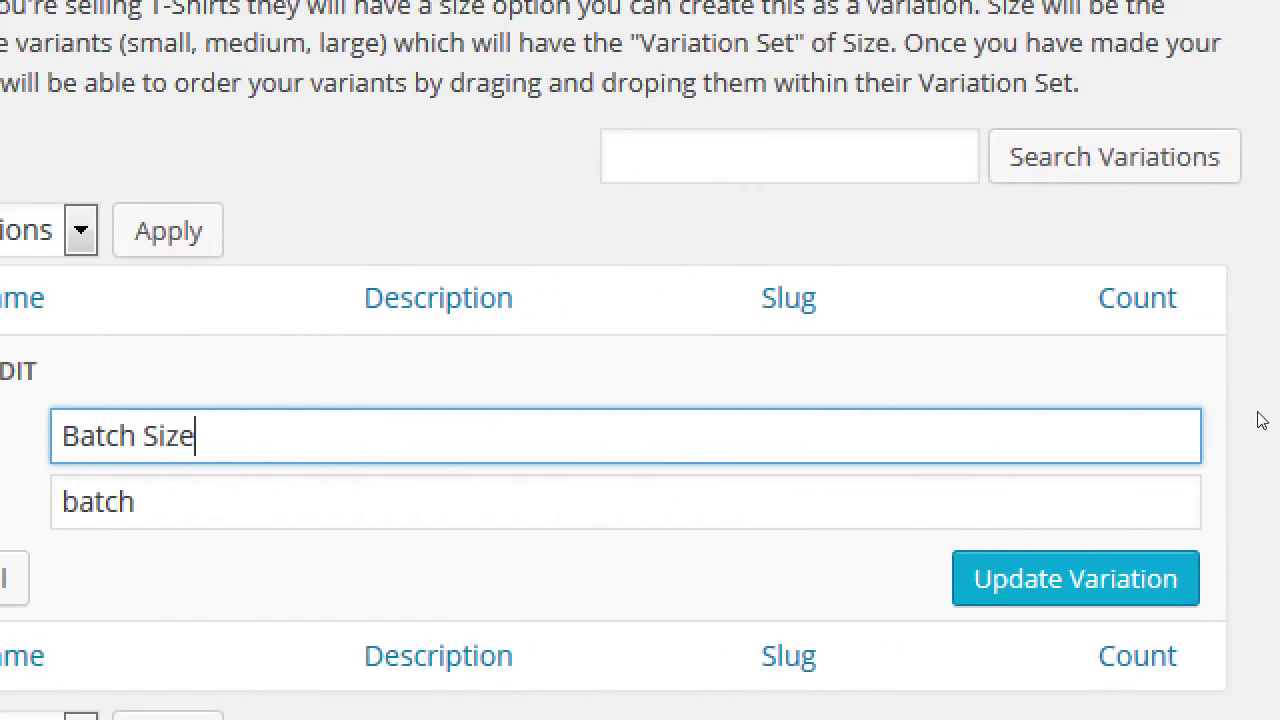
pyautogui.press('Return')
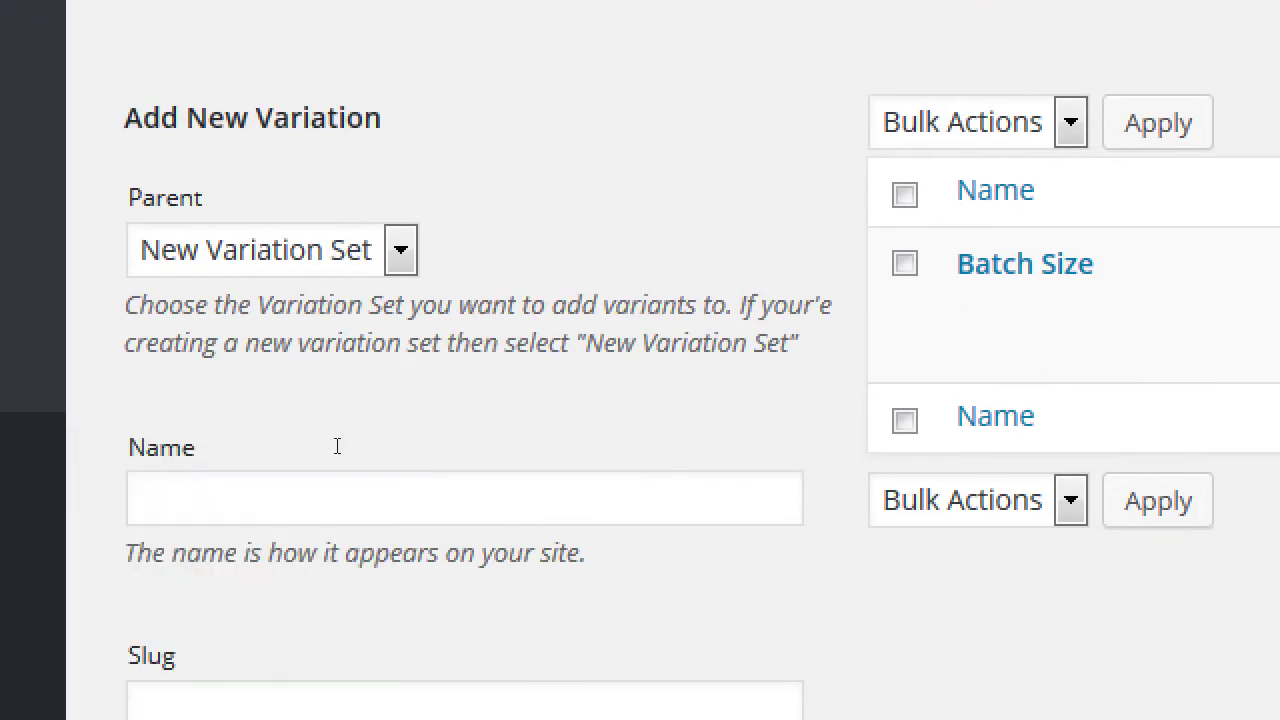
# Step: Choose Batch Size as parent and name the new variation 'Half-dozen'
pyautogui.click(237, 461)
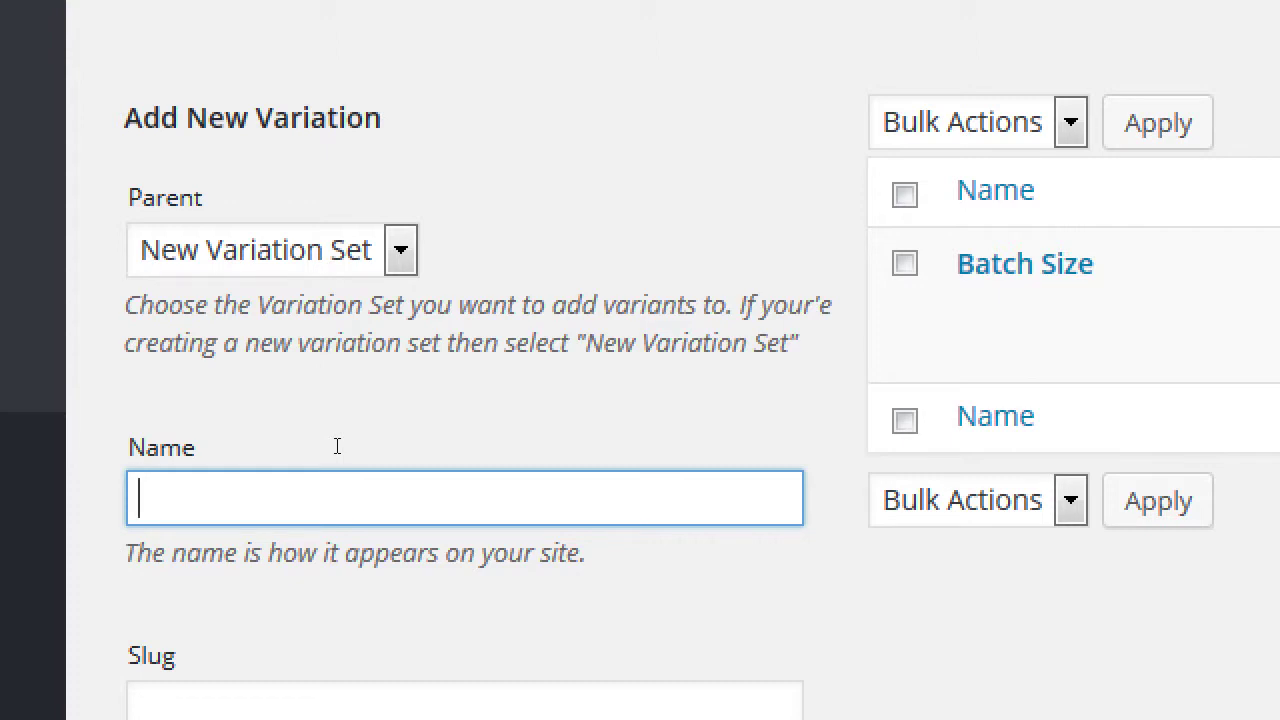
pyautogui.click(214, 314)
pyautogui.click(223, 366)
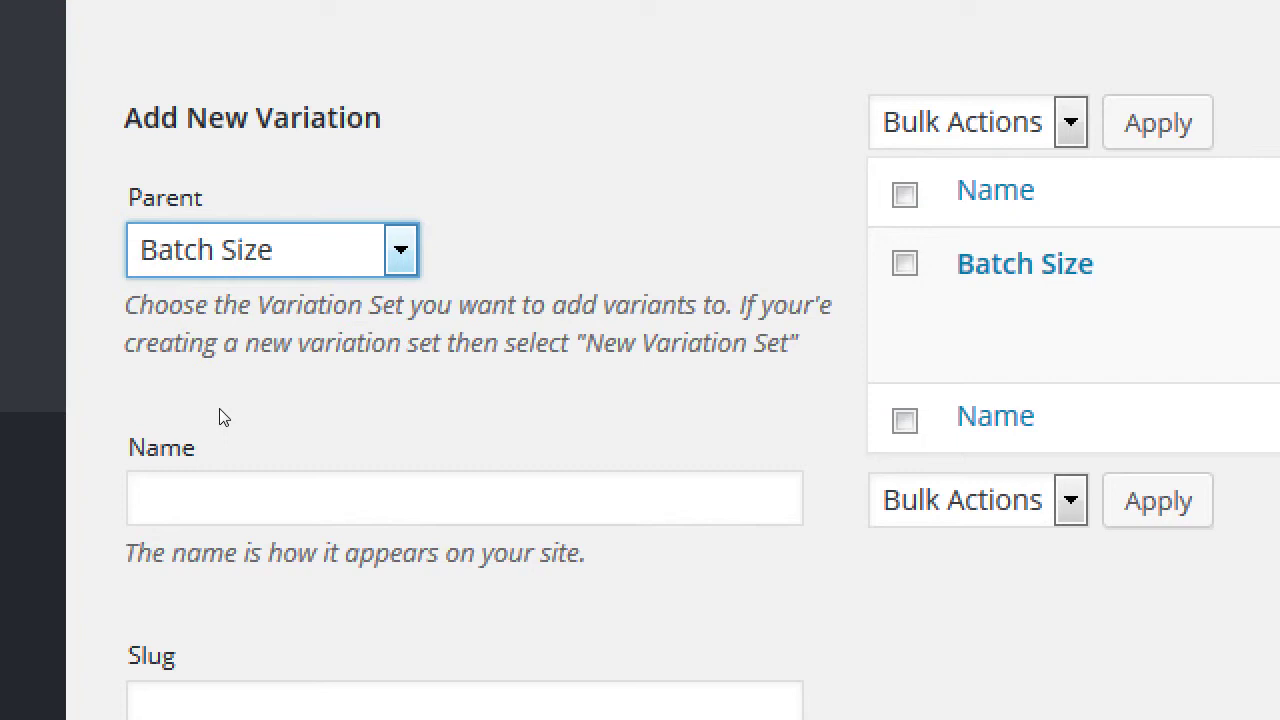
pyautogui.press('Tab')
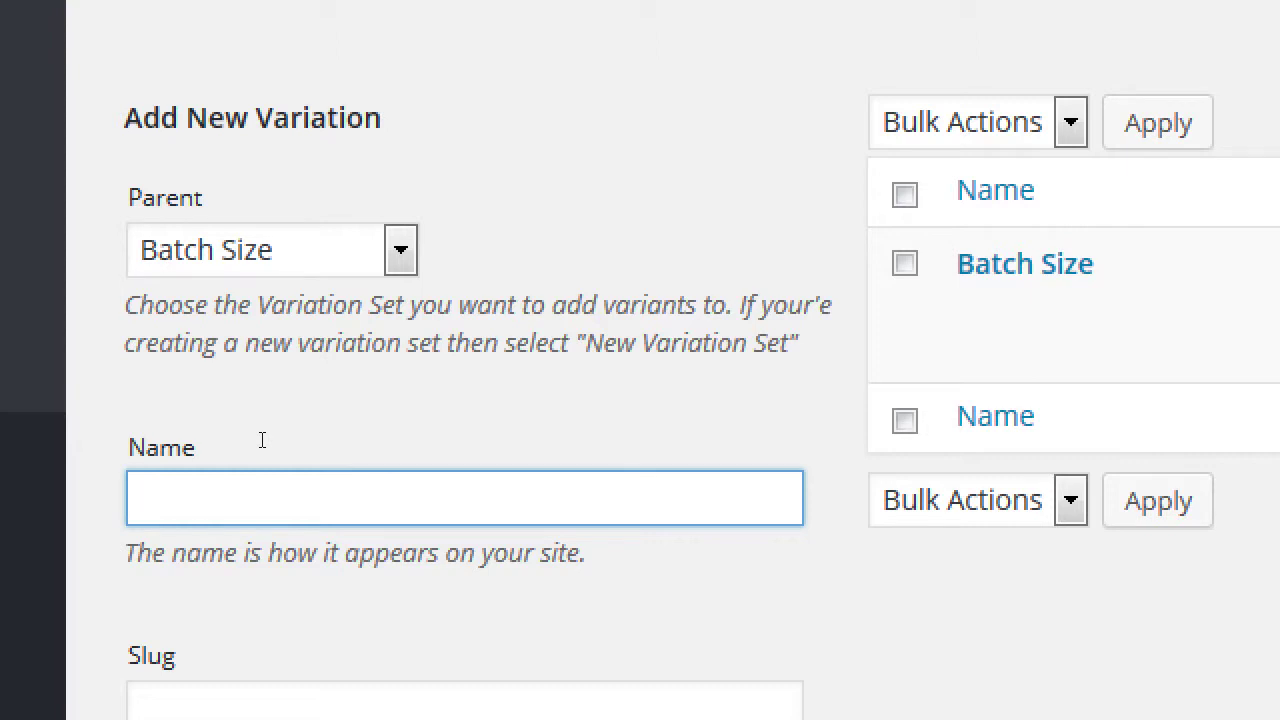
pyautogui.write('Half-dozen')
# Step: Give the Half-dozen variation a price of 5 and submit it
pyautogui.scroll(-3, 260, 437)
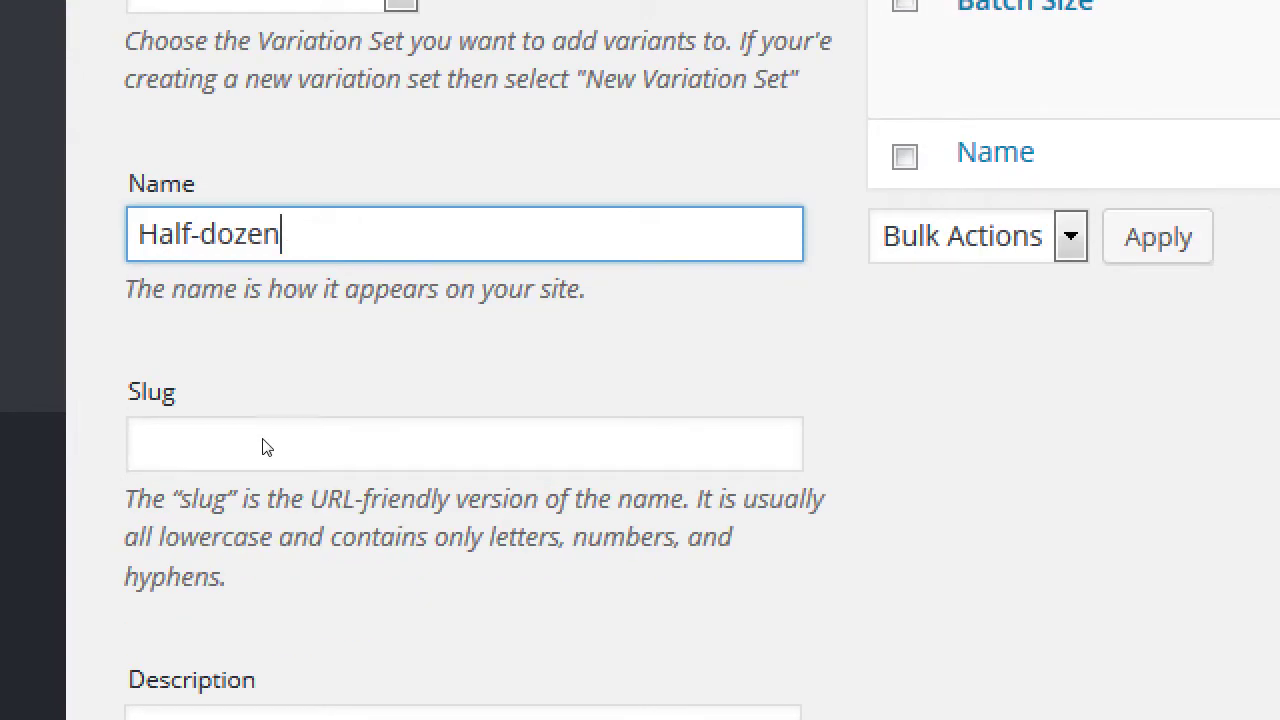
pyautogui.scroll(3, 263, 444)
pyautogui.doubleClick(243, 430)
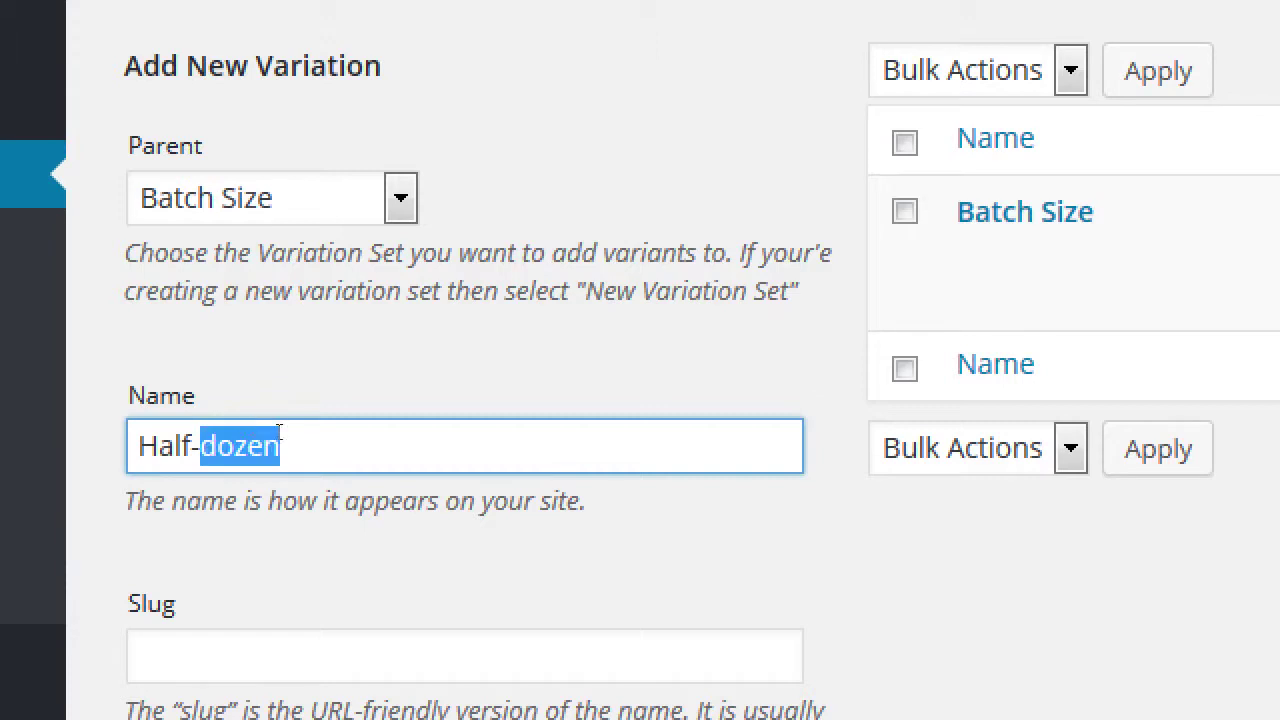
pyautogui.click(294, 428)
pyautogui.moveTo(294, 428); pyautogui.dragTo(105, 434)
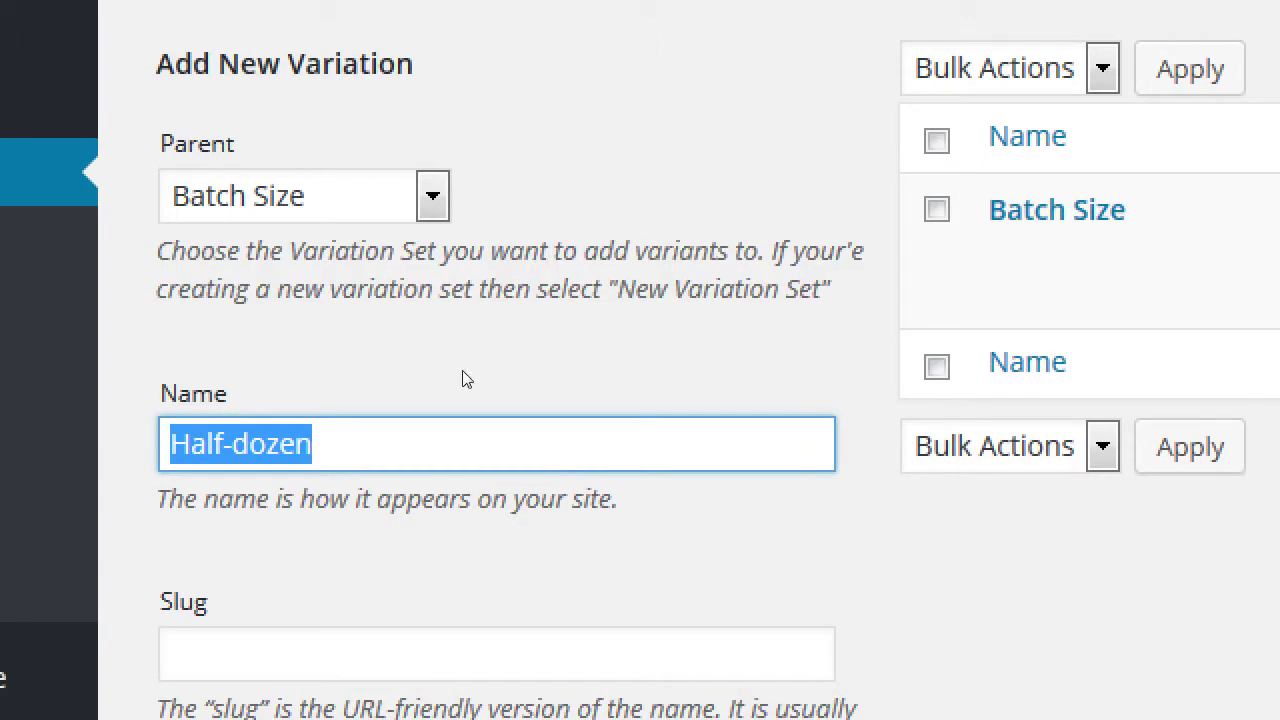
pyautogui.scroll(-8, 409, 437)
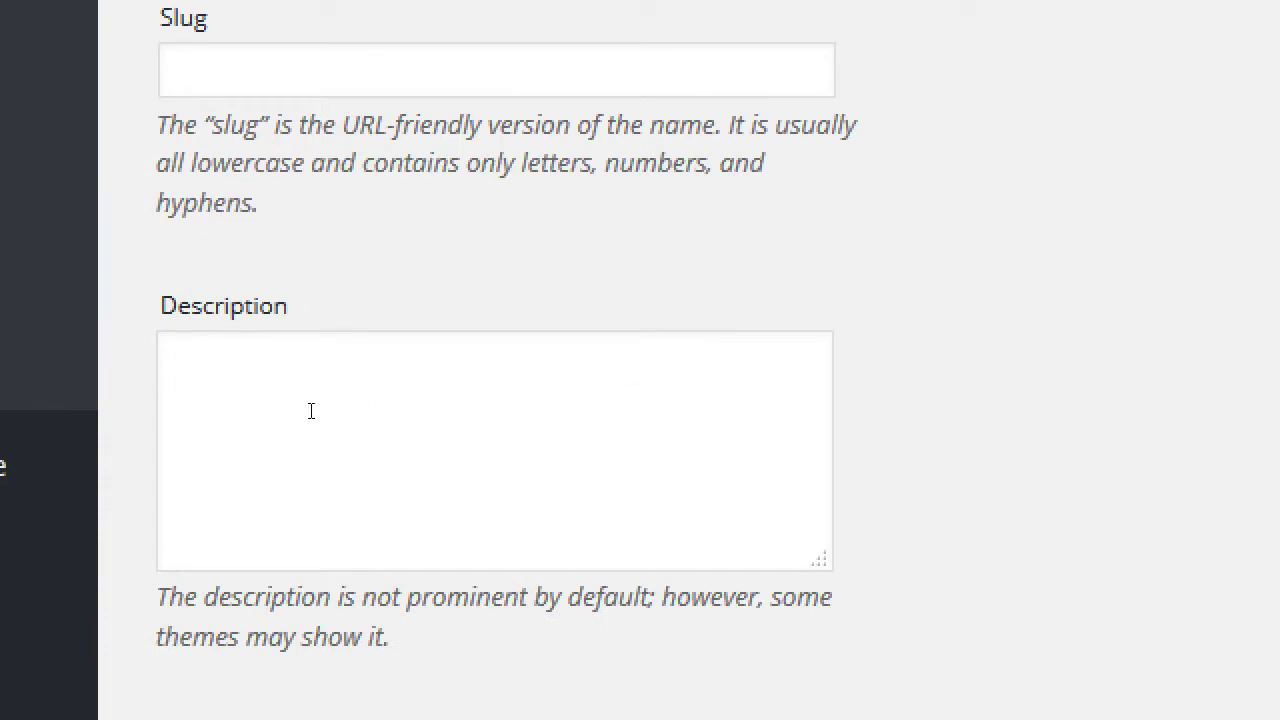
pyautogui.scroll(-5, 309, 411)
pyautogui.click(215, 482)
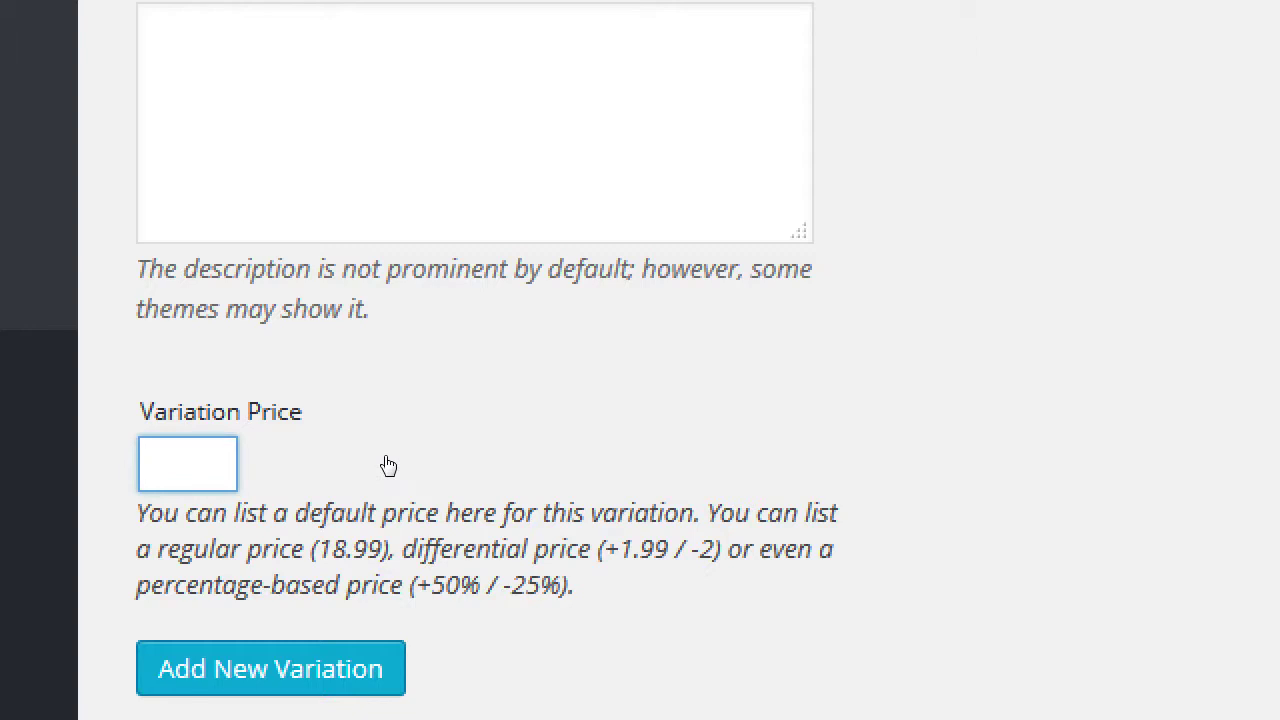
pyautogui.write('5')
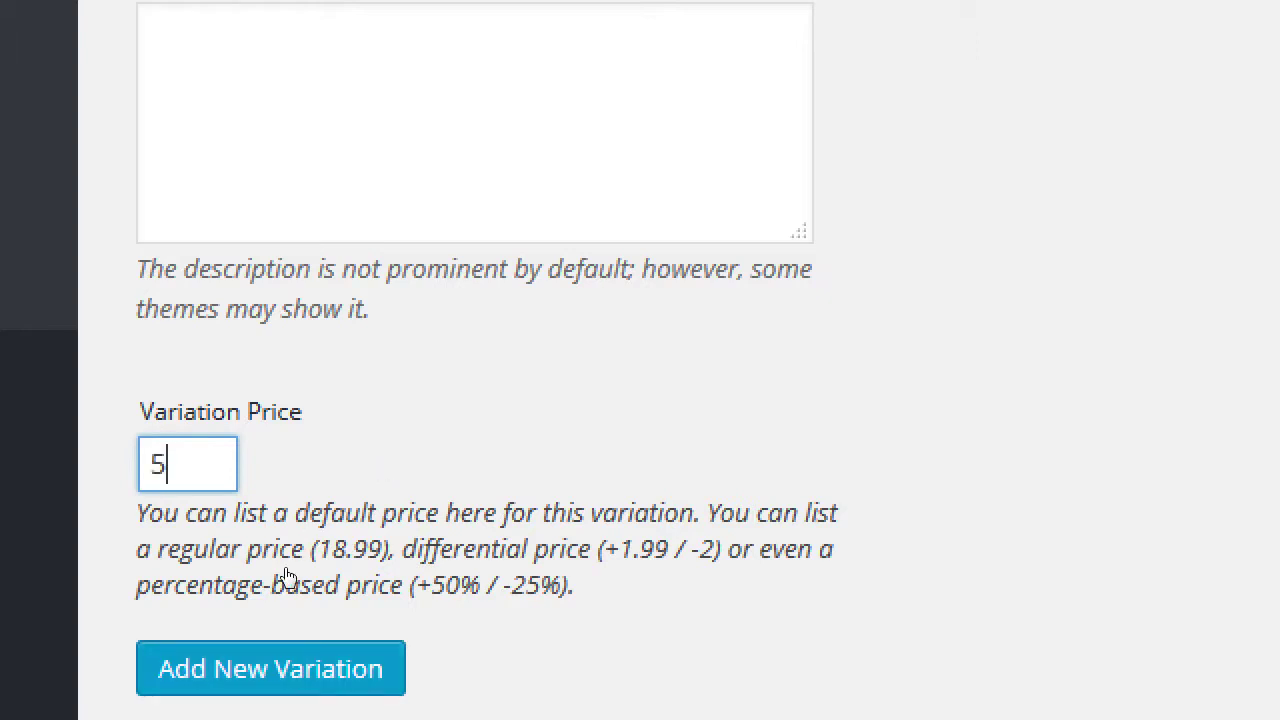
pyautogui.press('Return')
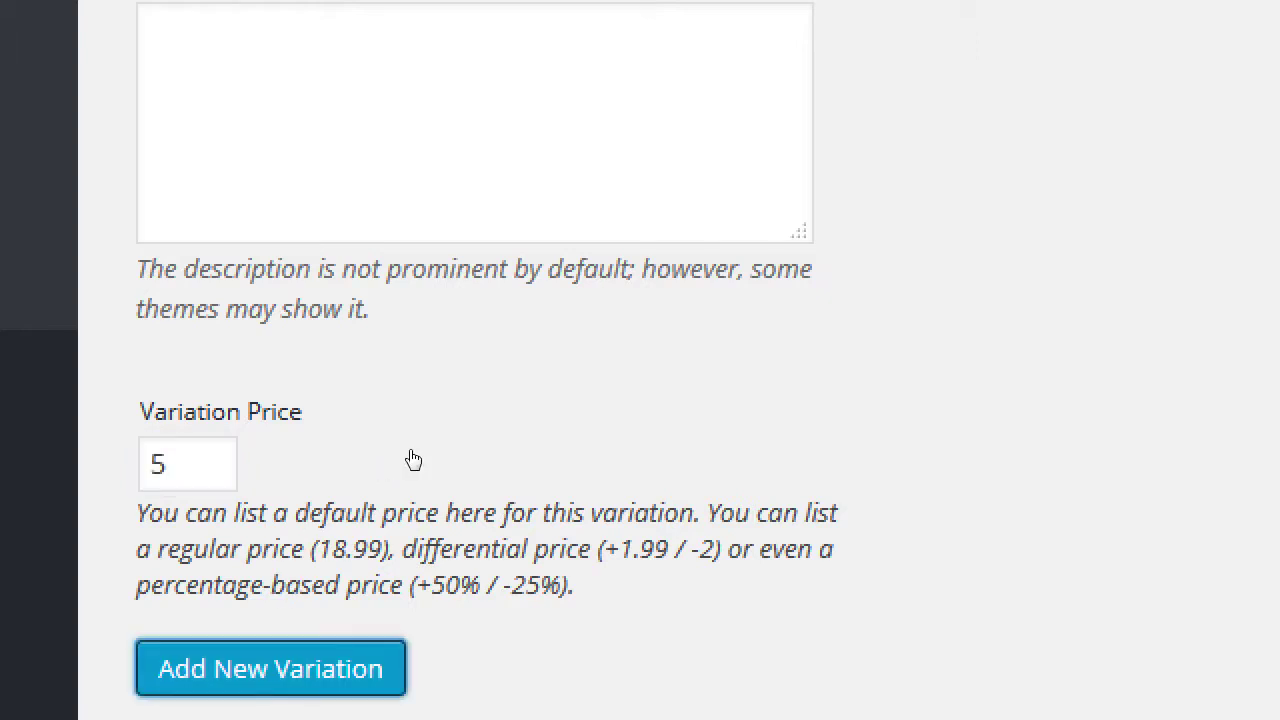
# Step: Name the next variation 'One Dozen'
pyautogui.scroll(10, 414, 448)
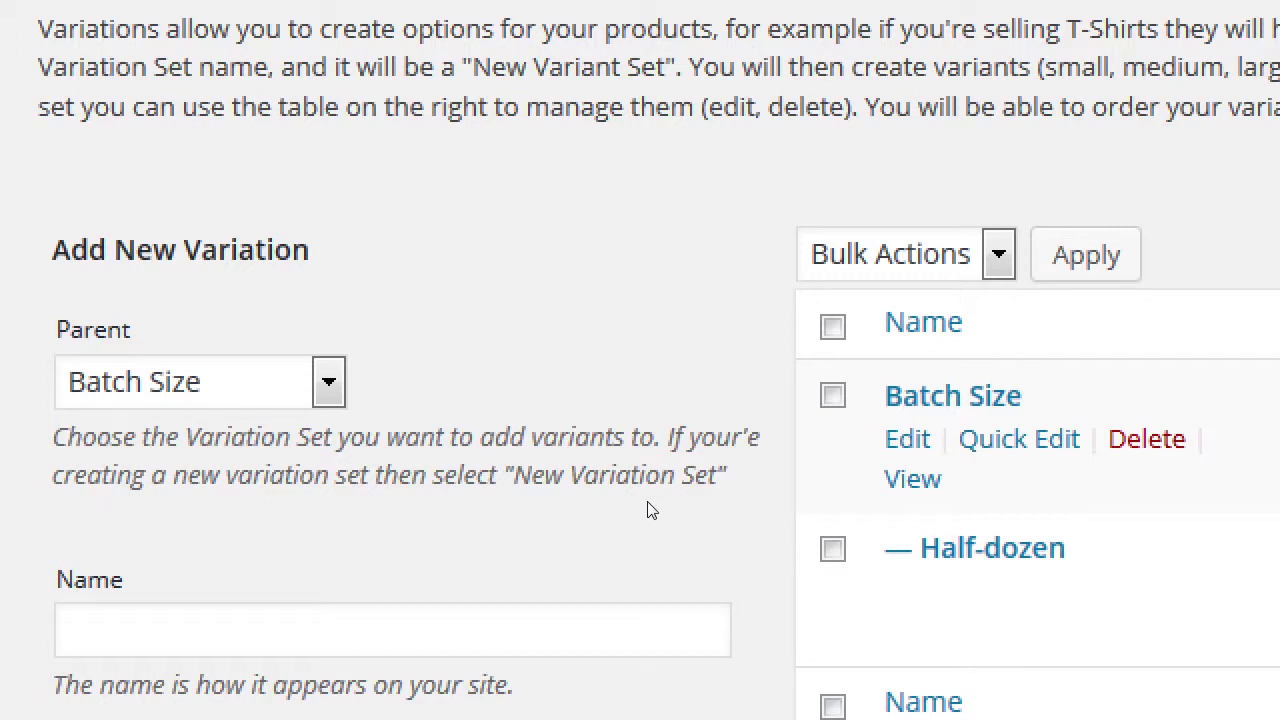
pyautogui.click(475, 558)
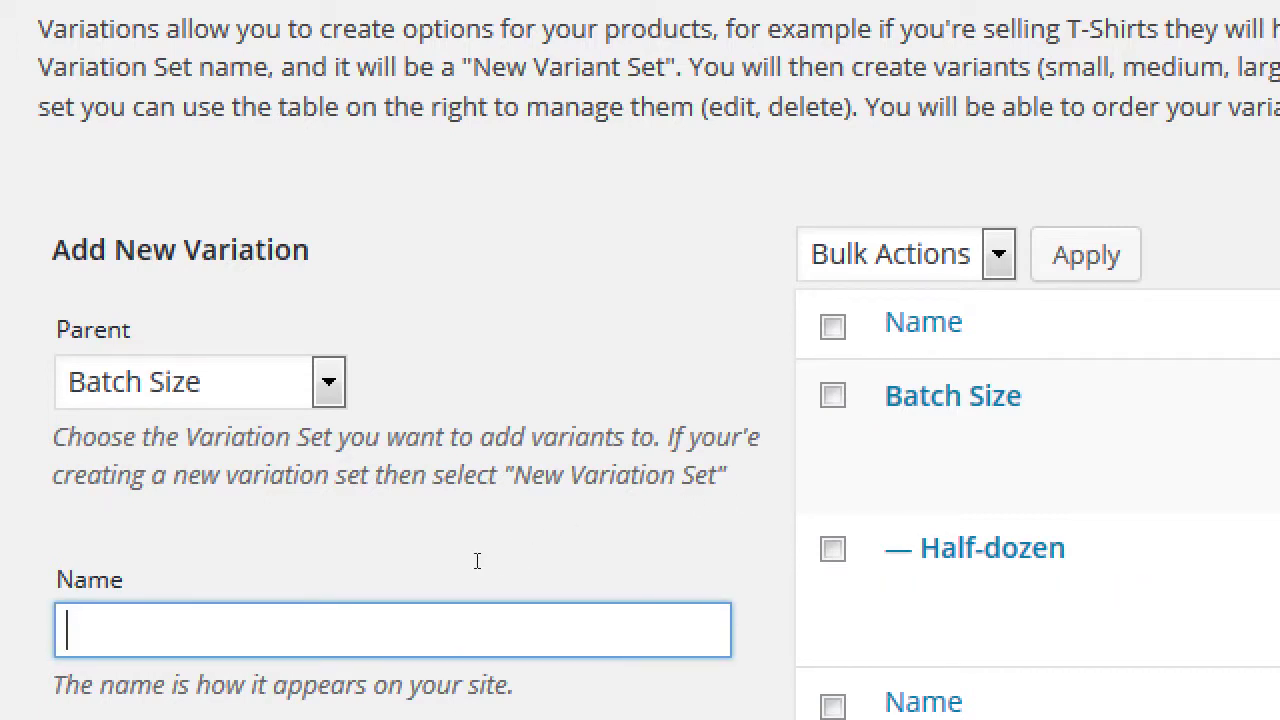
pyautogui.write('One Dozen')
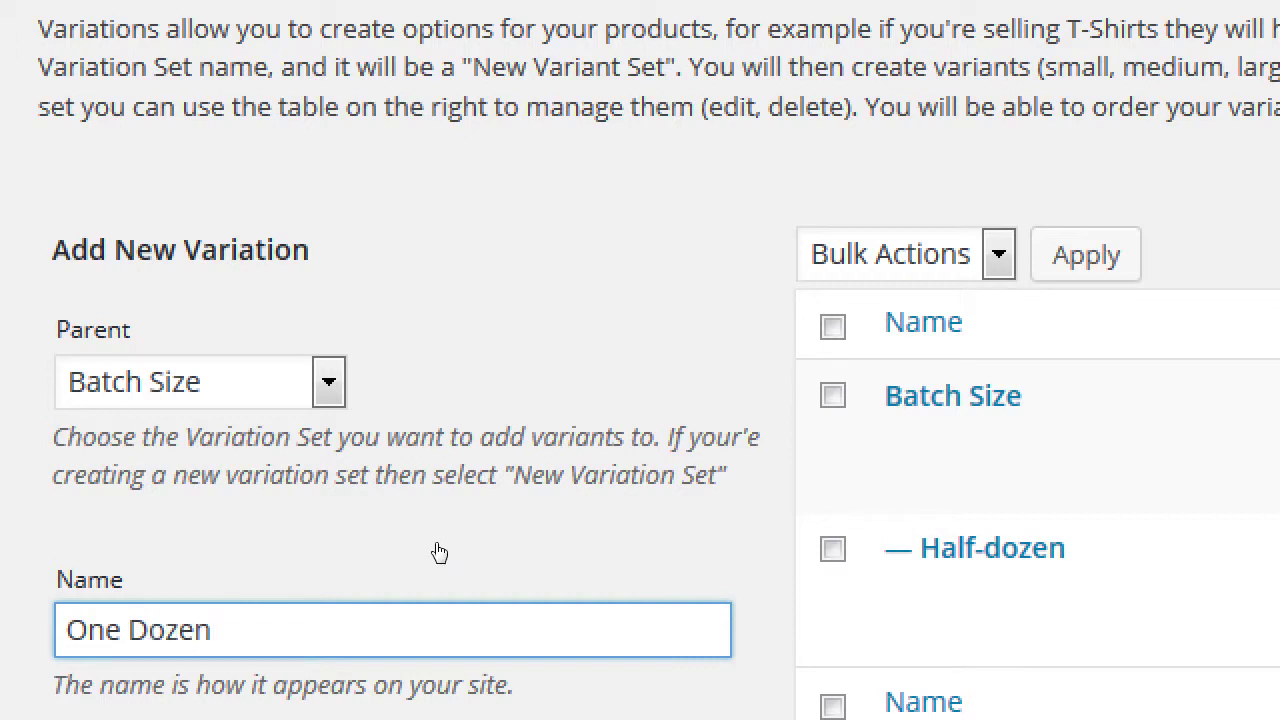
# Step: Set the One Dozen price to 10.50 and submit the variation
pyautogui.scroll(-3, 260, 486)
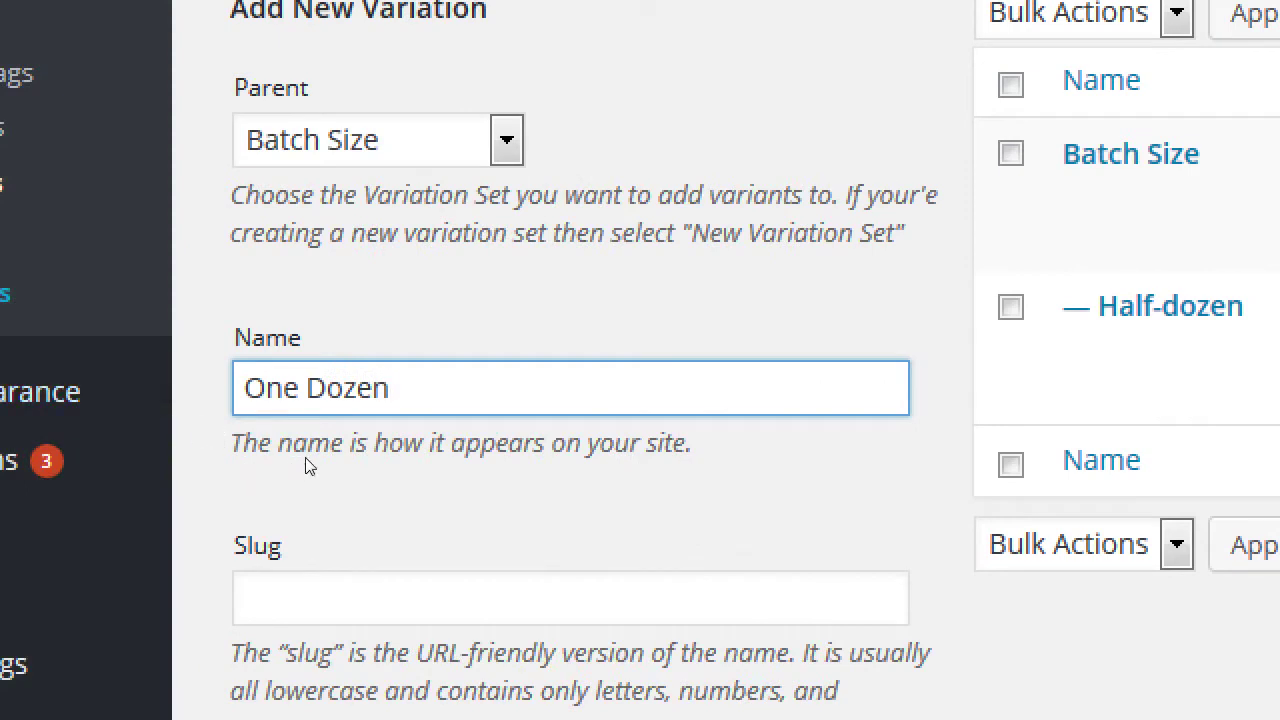
pyautogui.scroll(-7, 303, 463)
pyautogui.scroll(-3, 289, 463)
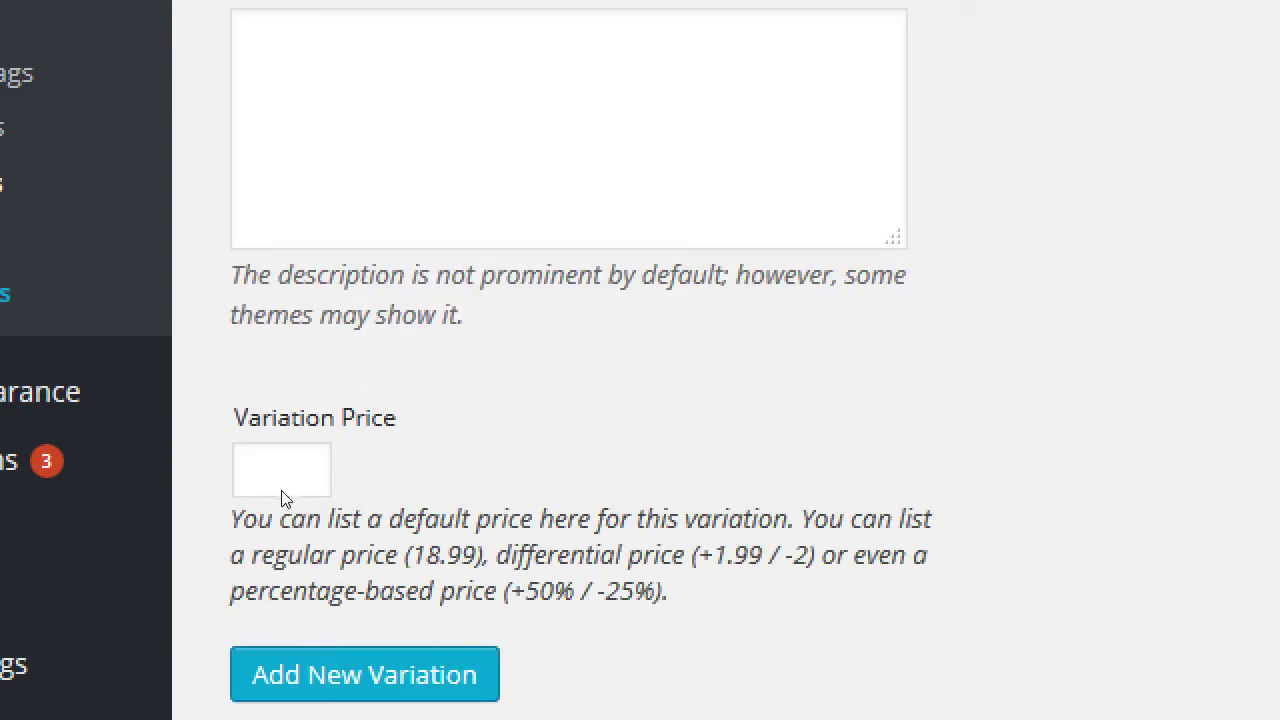
pyautogui.click(229, 476)
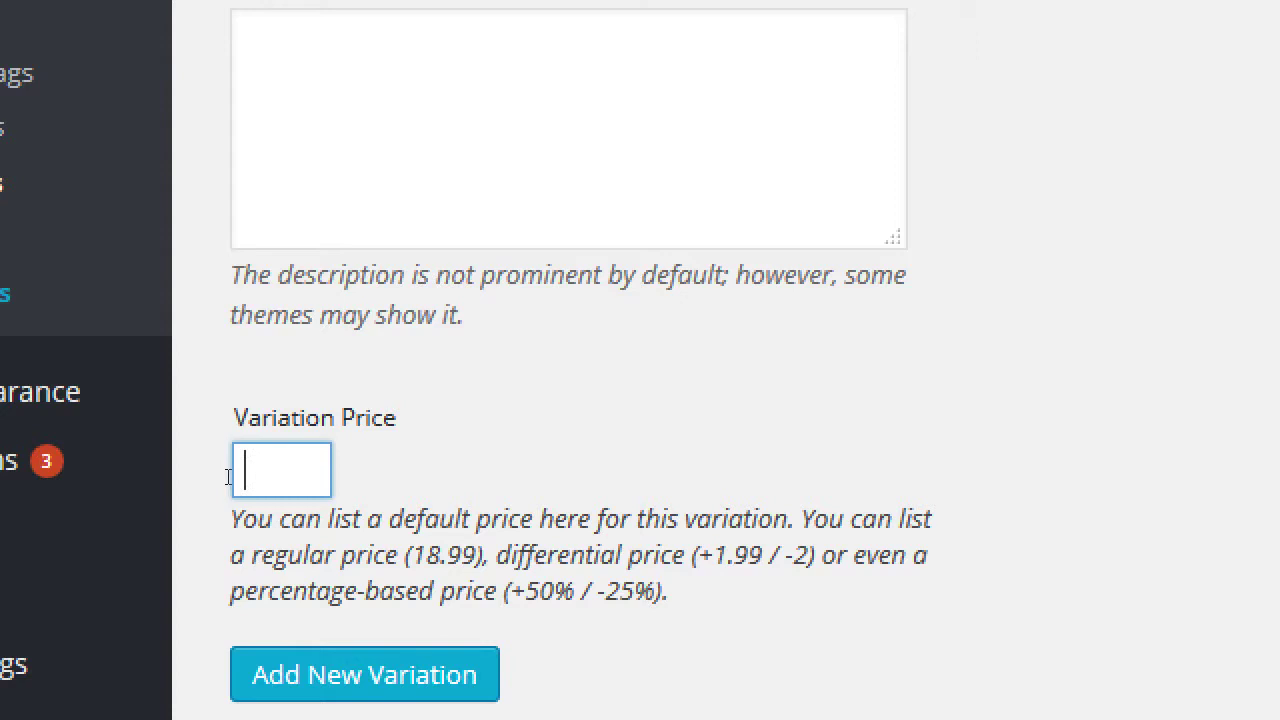
pyautogui.write('10.25')
pyautogui.press('BackSpace')
pyautogui.press('BackSpace')
pyautogui.write('50')
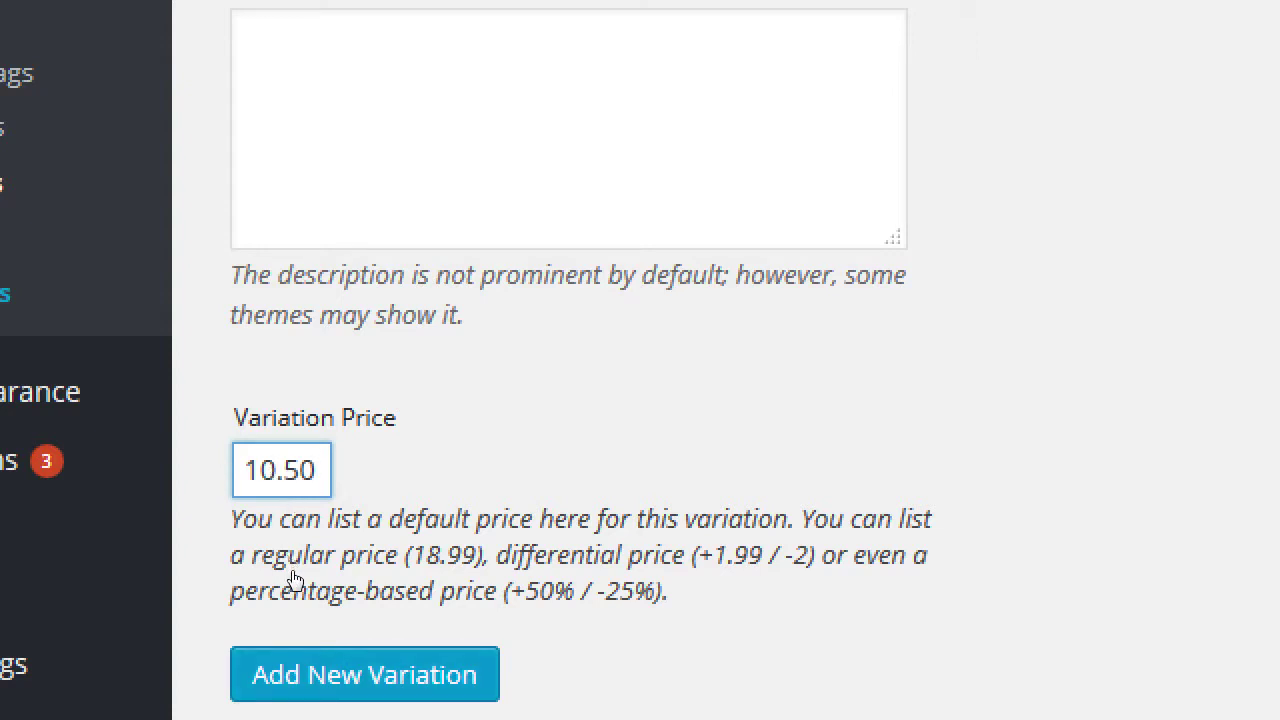
pyautogui.press('Tab')
pyautogui.press('Return')
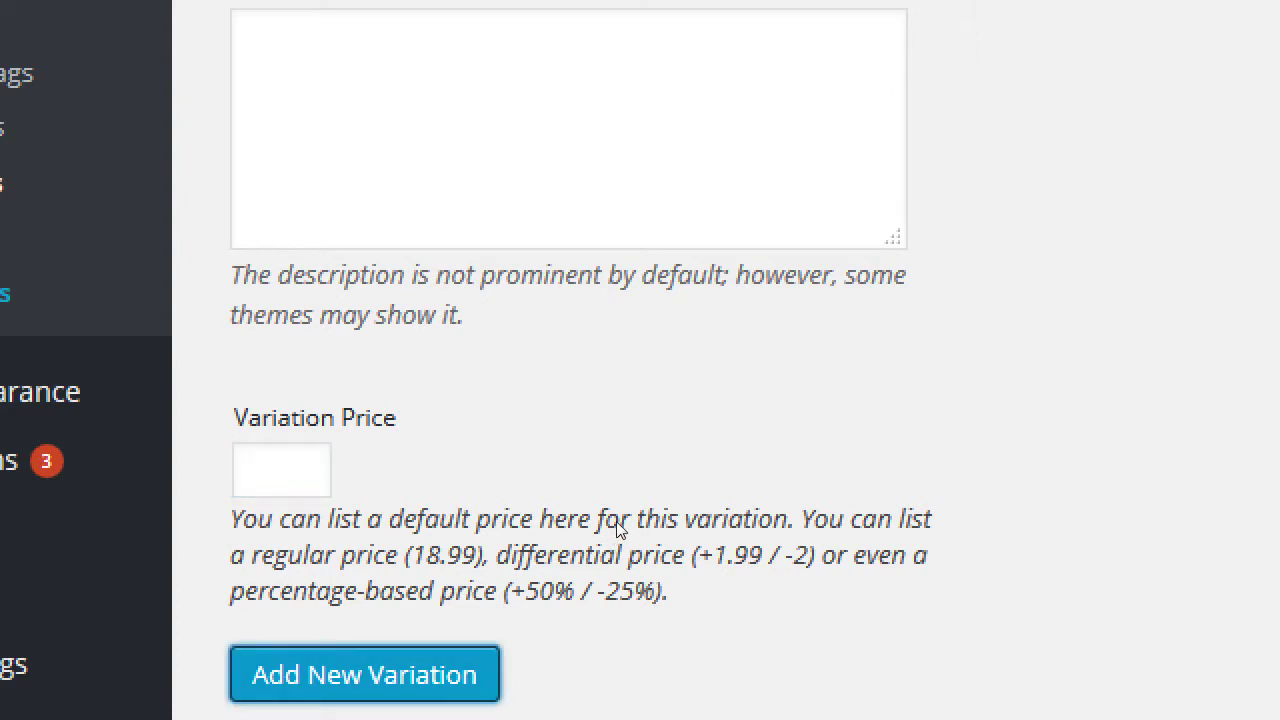
pyautogui.scroll(7, 622, 528)
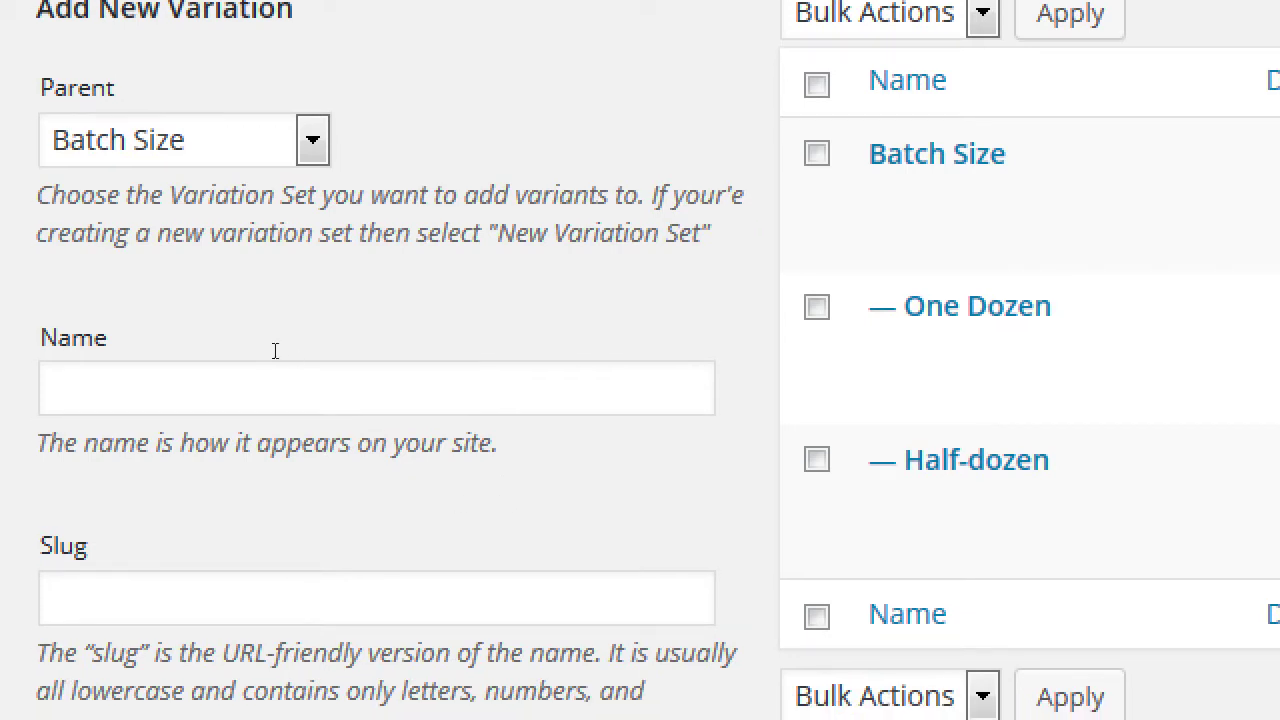
# Step: Name the third variation 'Two-dozen', correcting the typed name
pyautogui.click(273, 356)
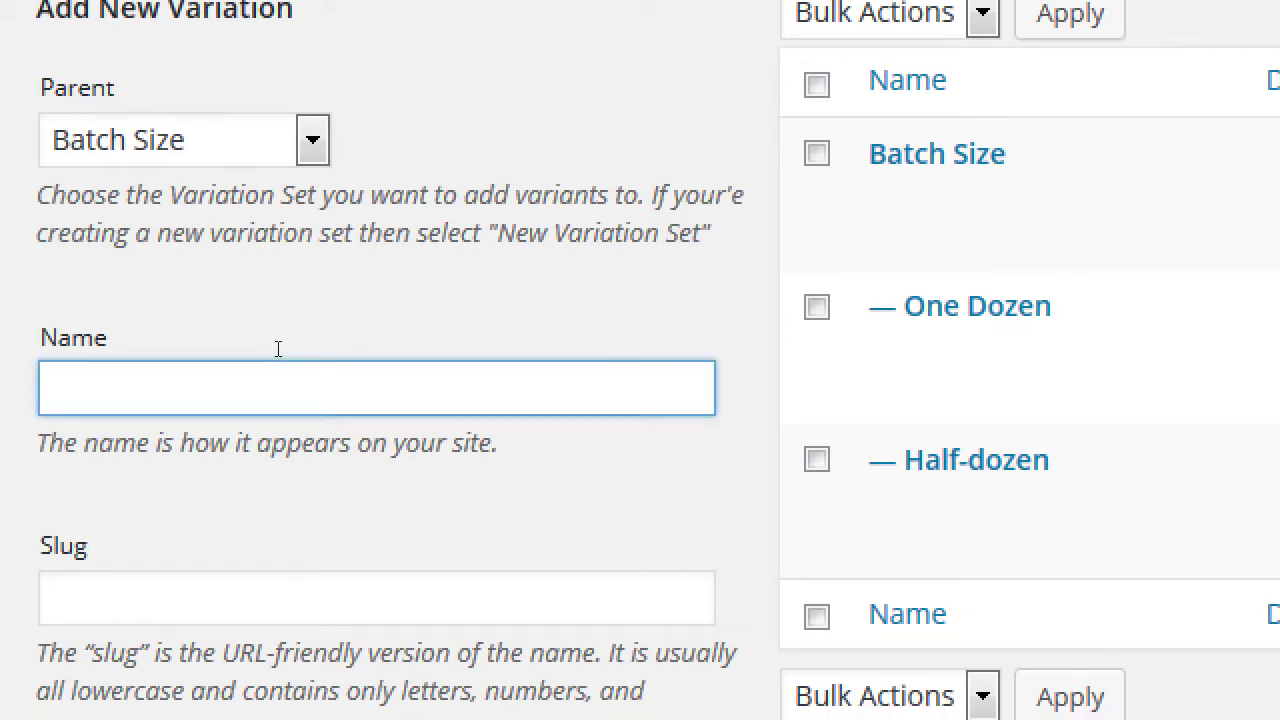
pyautogui.write('Two-dozen')
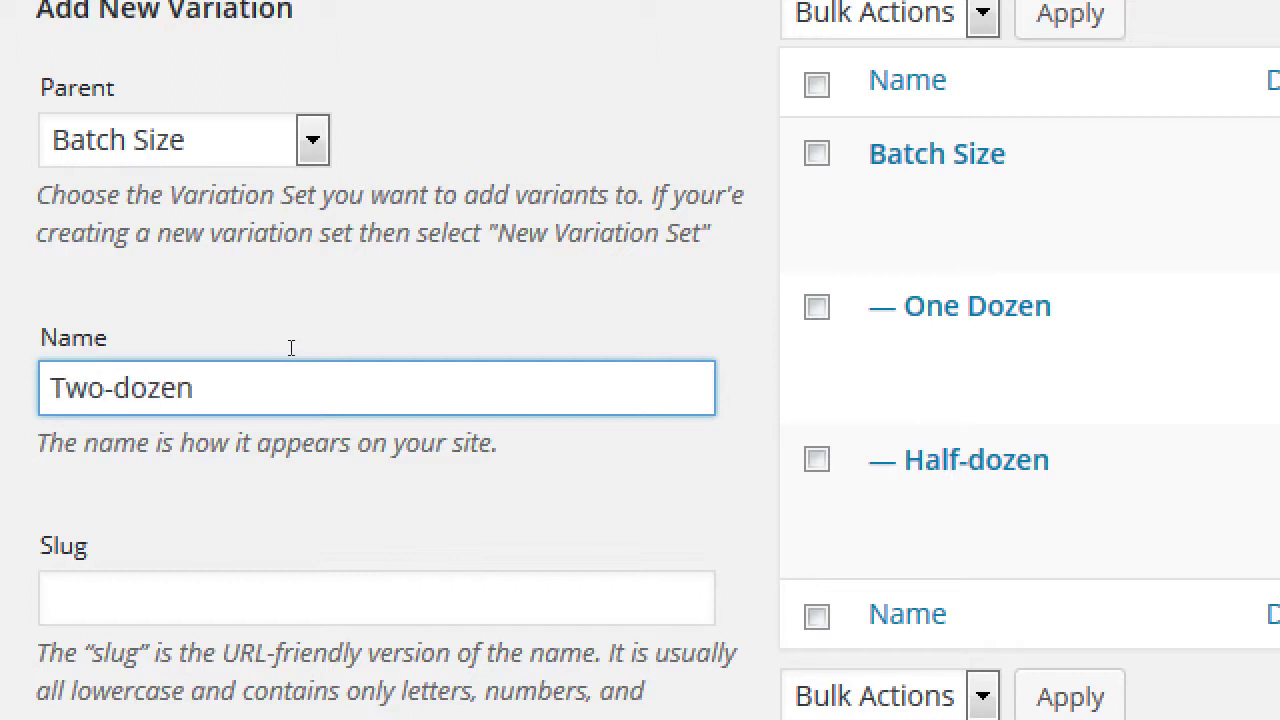
pyautogui.press('BackSpace')
pyautogui.press('BackSpace')
pyautogui.press('BackSpace')
pyautogui.press('BackSpace')
pyautogui.press('BackSpace')
pyautogui.press('BackSpace')
pyautogui.write('dozen')
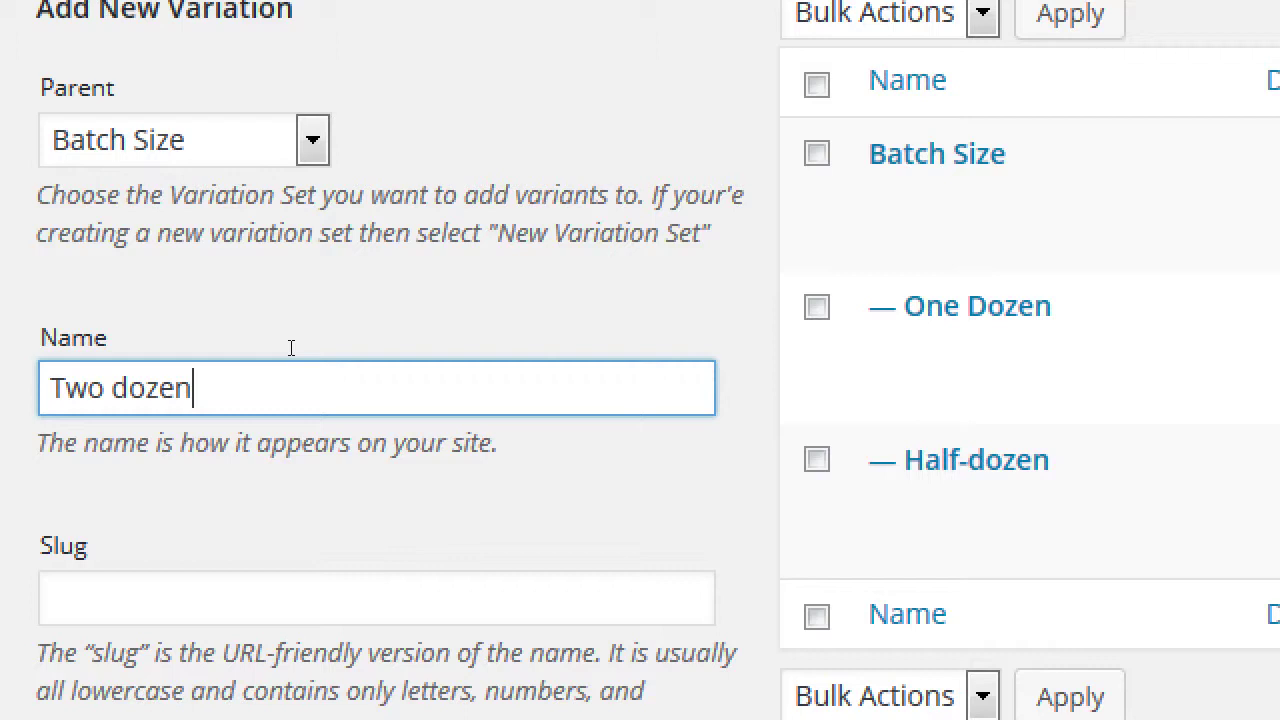
pyautogui.press('BackSpace')
pyautogui.press('BackSpace')
pyautogui.press('BackSpace')
pyautogui.press('BackSpace')
pyautogui.press('BackSpace')
pyautogui.press('BackSpace')
pyautogui.write('-dozen')
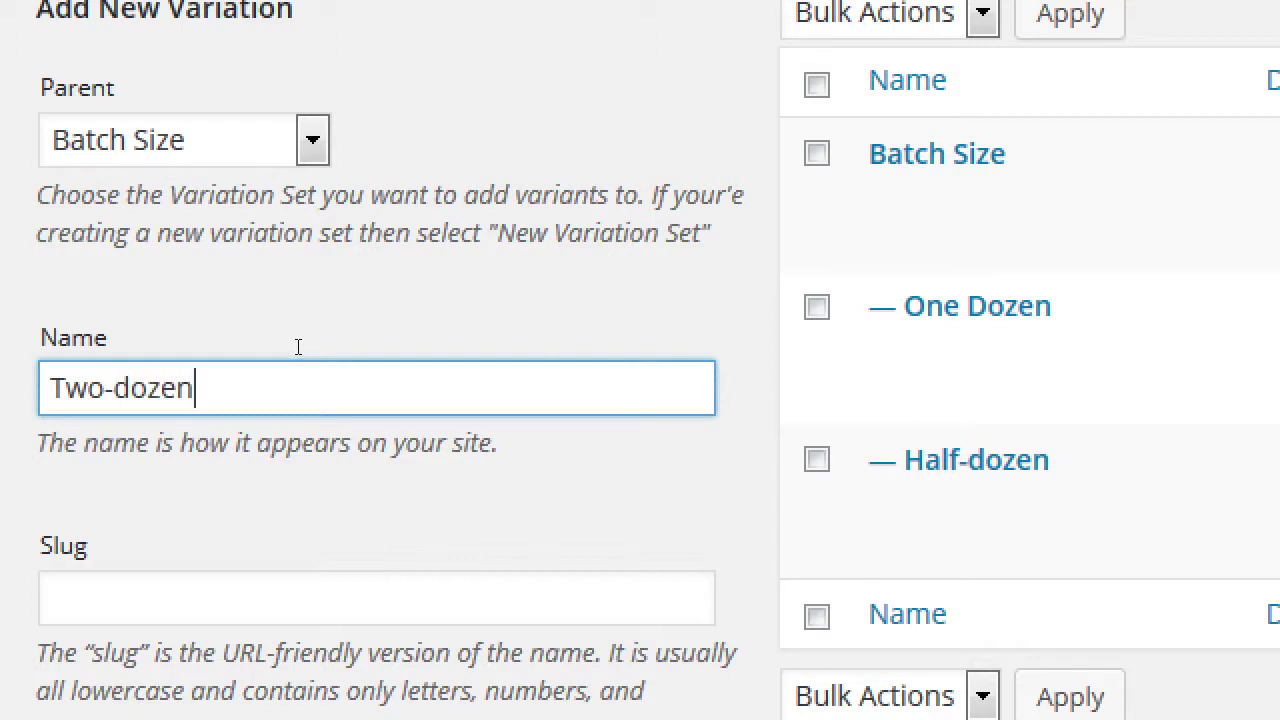
# Step: Enter 23 as the Two-dozen Variation Price
pyautogui.scroll(-5, 297, 349)
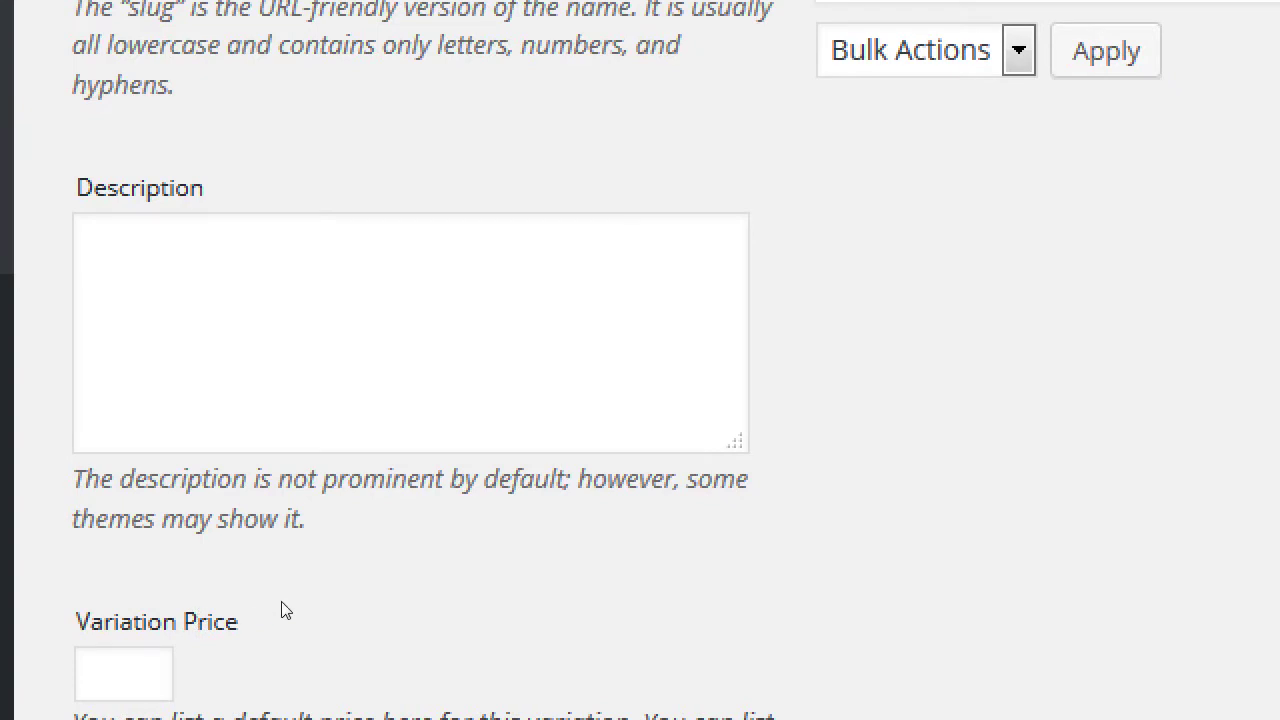
pyautogui.scroll(-2, 283, 606)
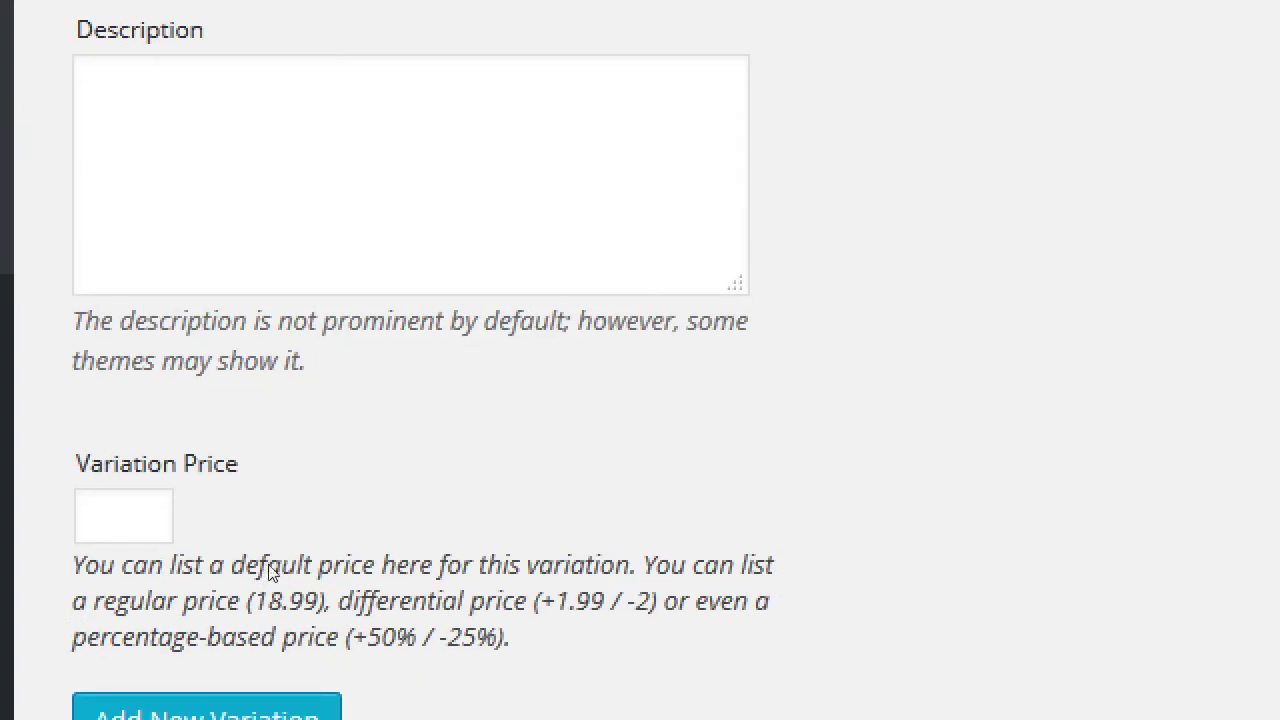
pyautogui.click(229, 528)
pyautogui.write('23')
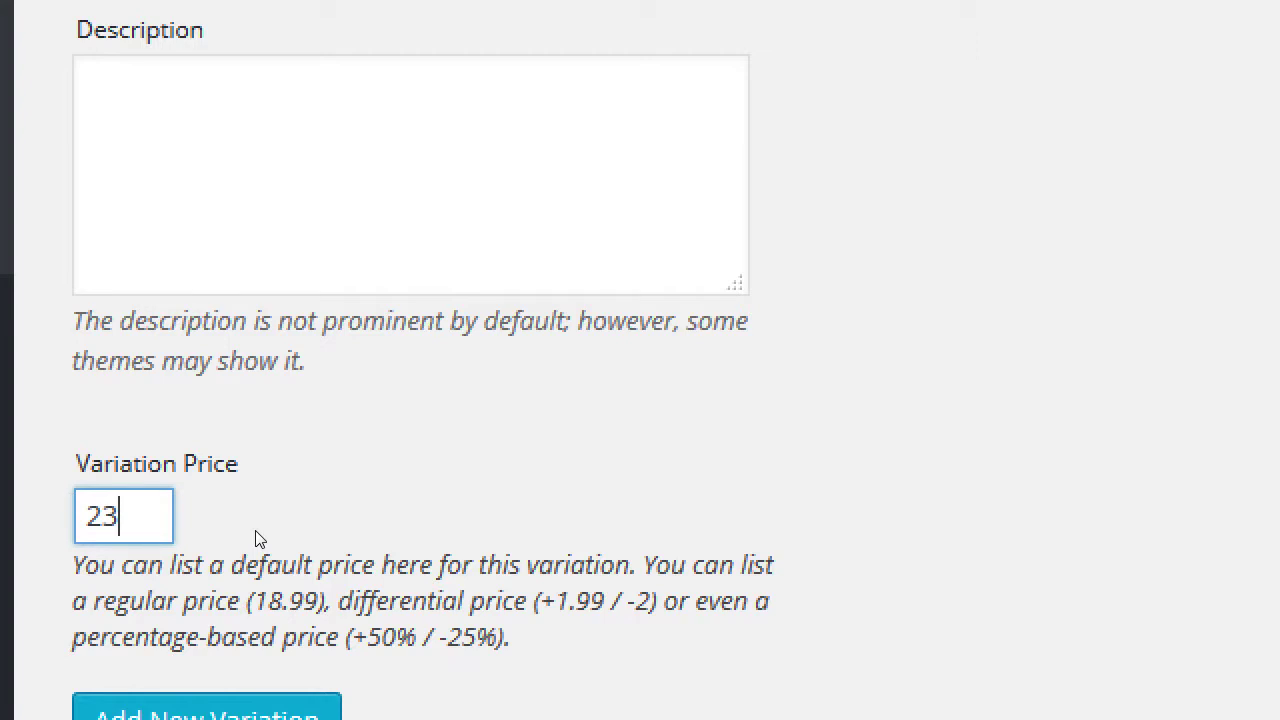
pyautogui.scroll(-1, 258, 540)
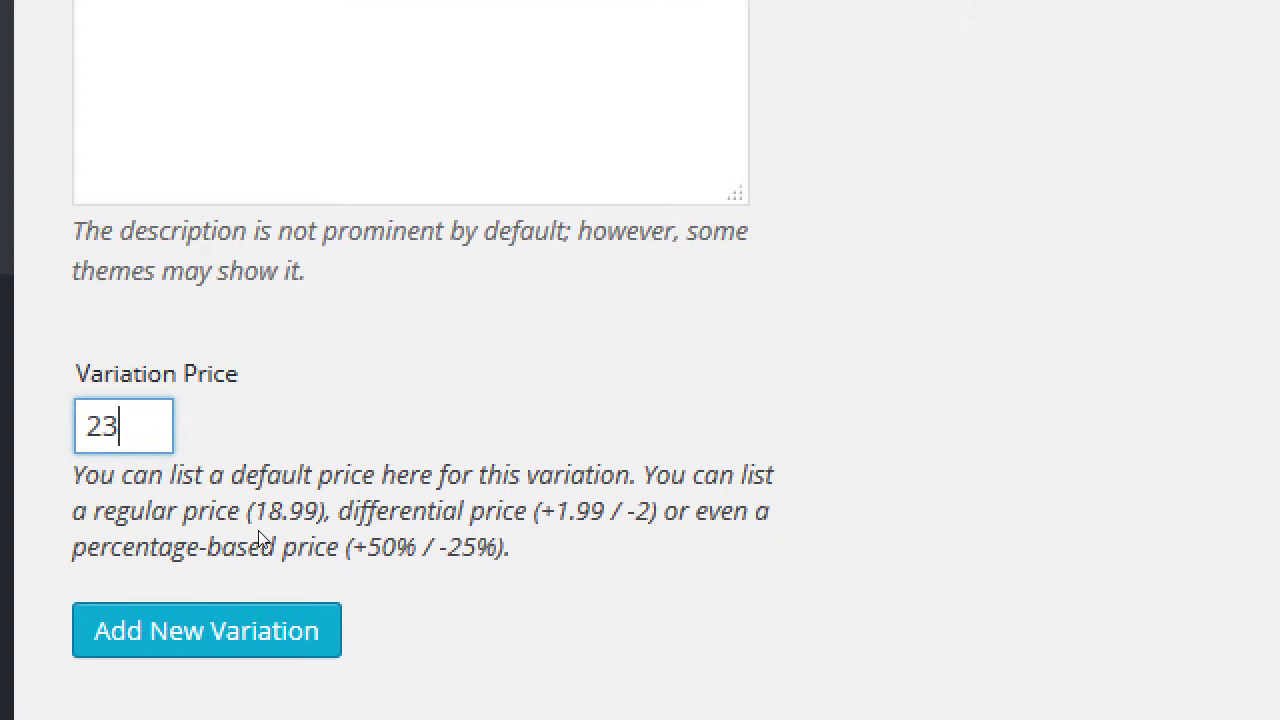
pyautogui.click(252, 615)
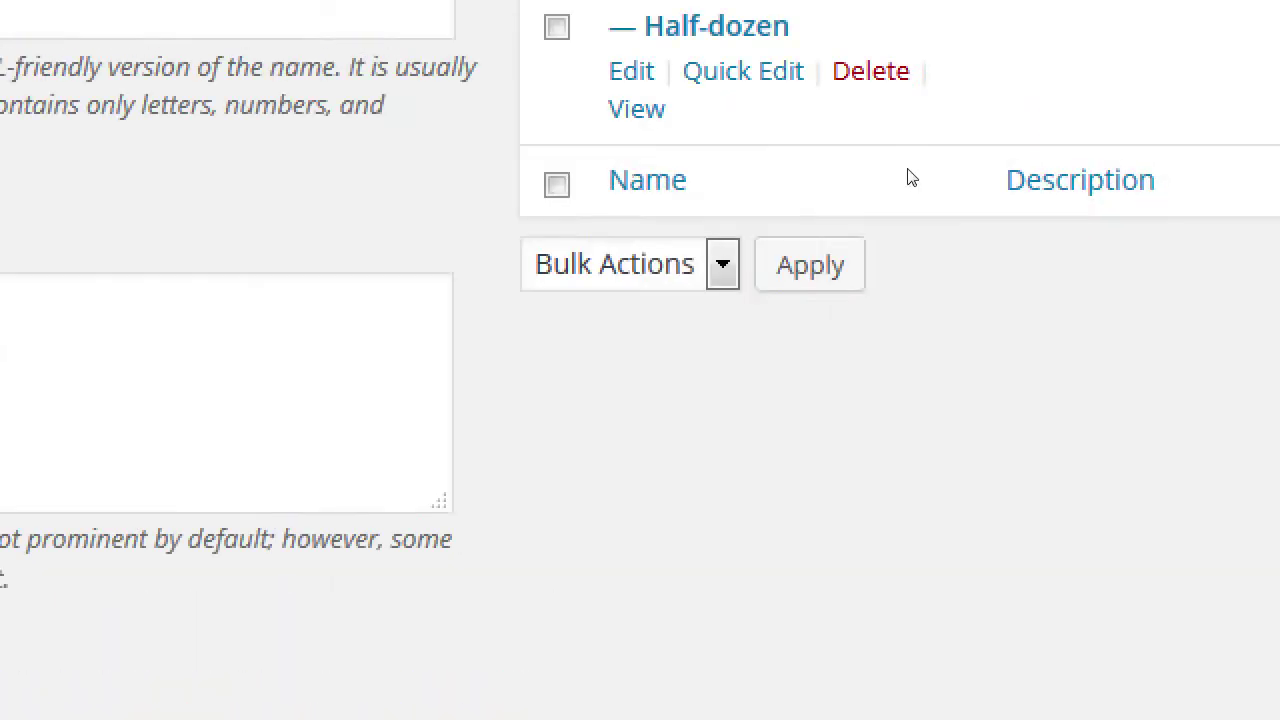
pyautogui.scroll(3, 951, 189)
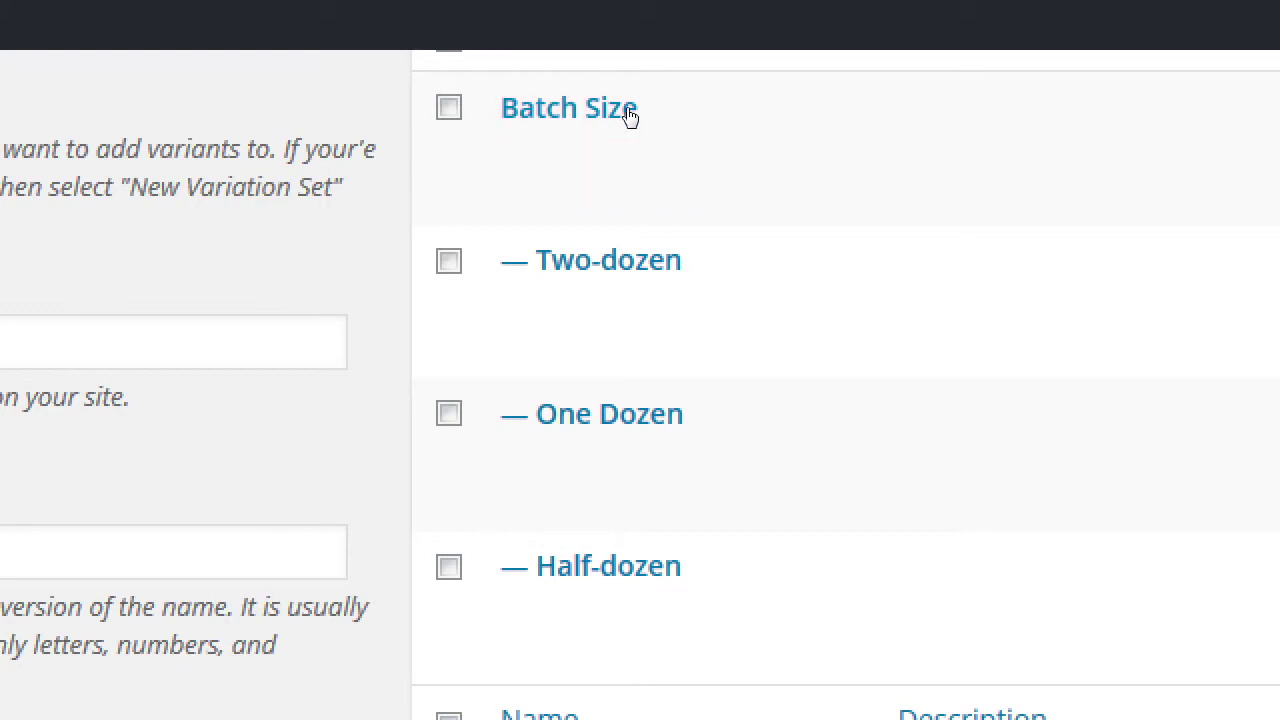
pyautogui.scroll(3, 744, 130)
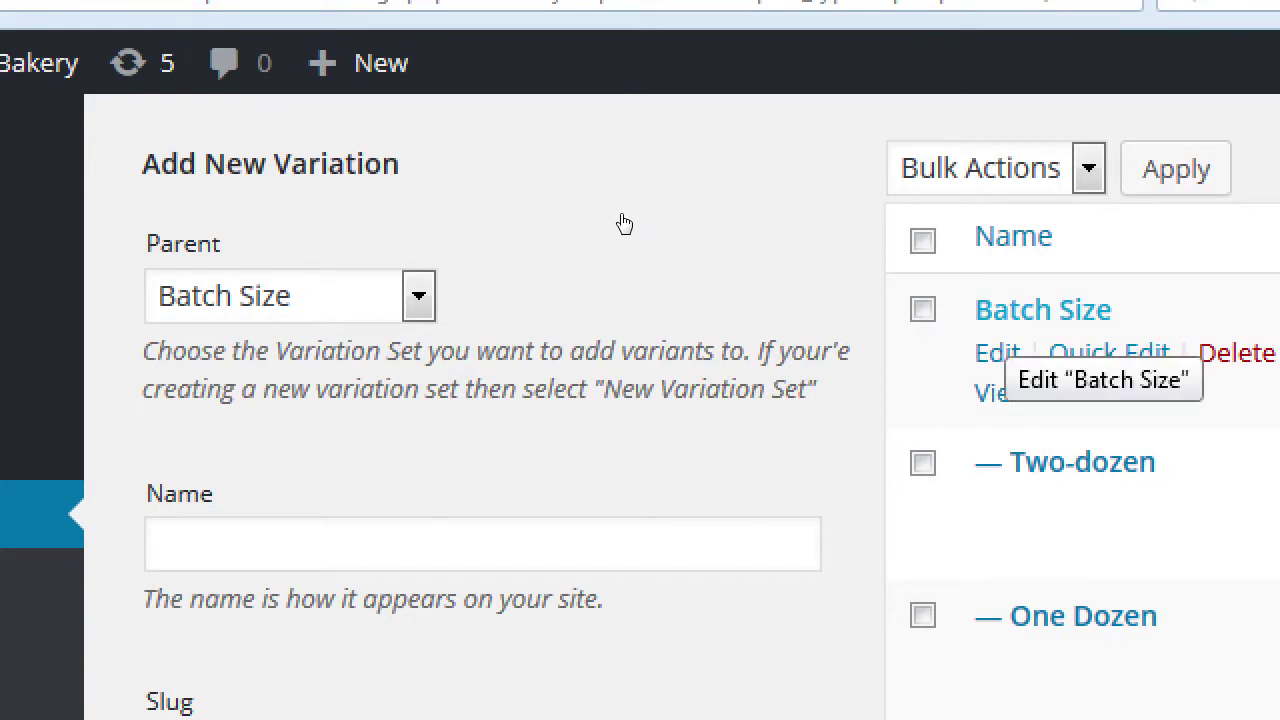
# Step: Check quick edits for Batch Size and Two-dozen, then open One Dozen's full edit page
pyautogui.click(1109, 353)
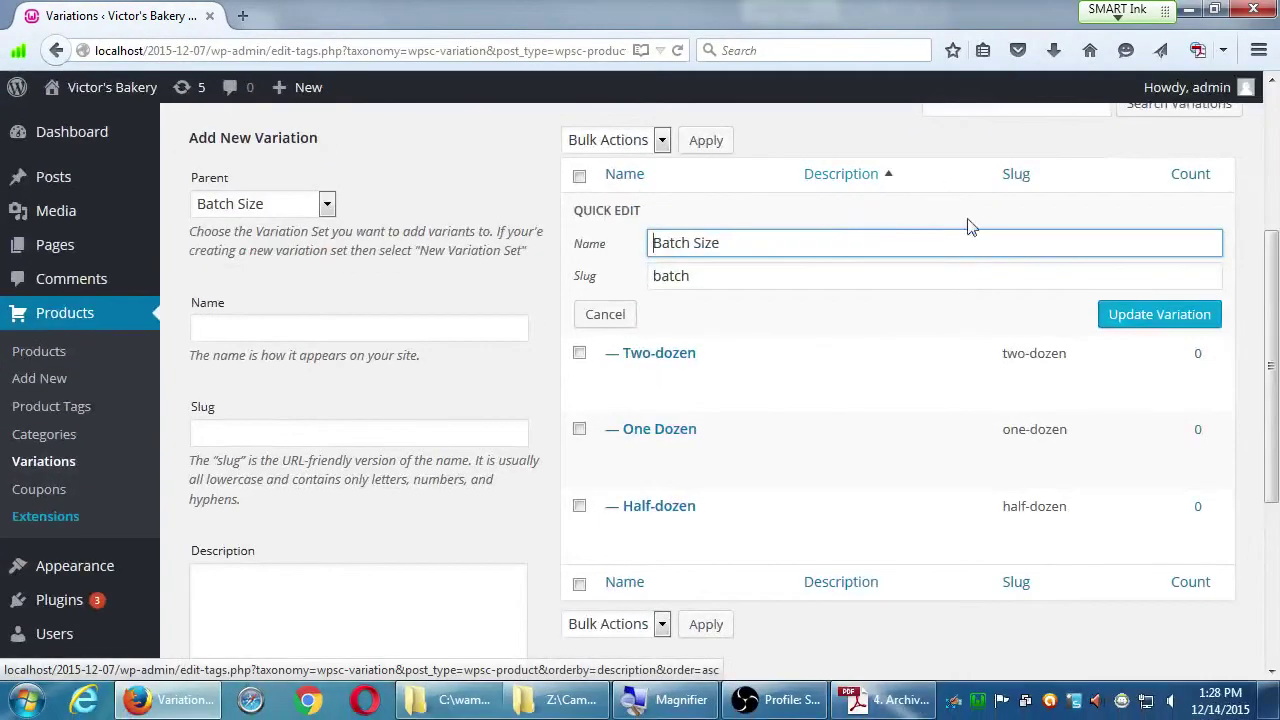
pyautogui.scroll(-1, 915, 357)
pyautogui.scroll(-1, 915, 357)
pyautogui.click(672, 294)
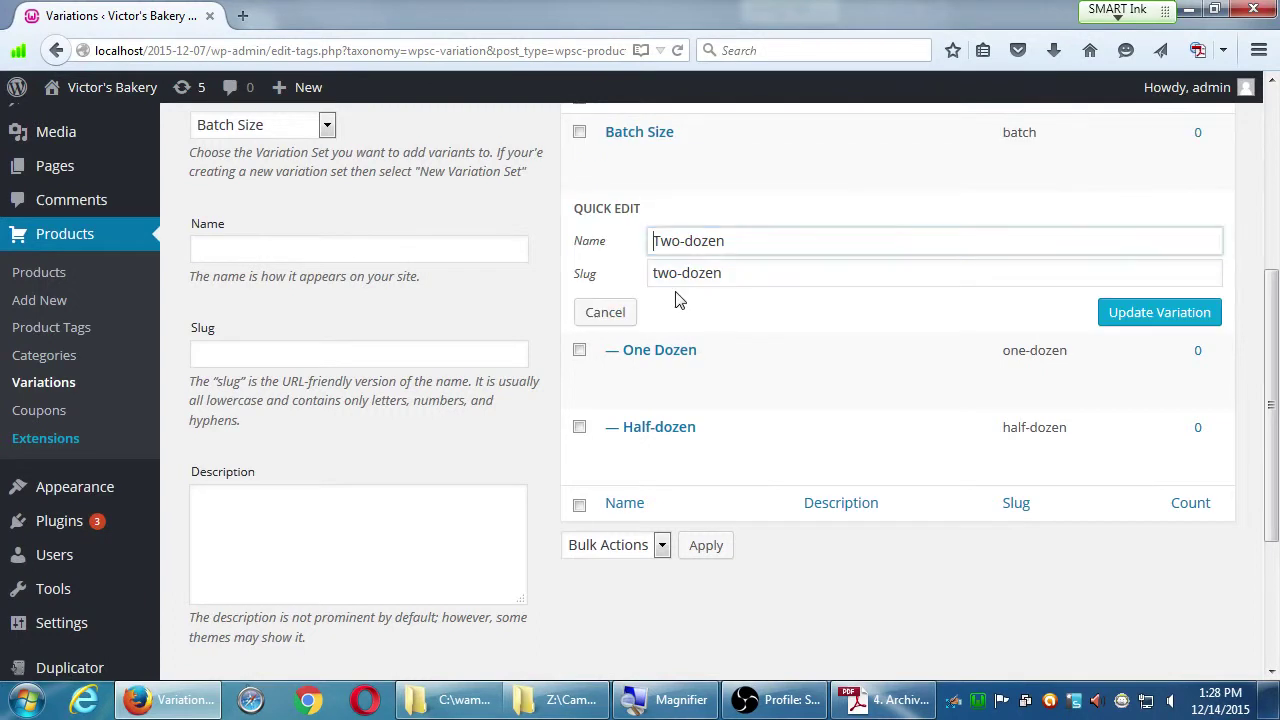
pyautogui.click(630, 313)
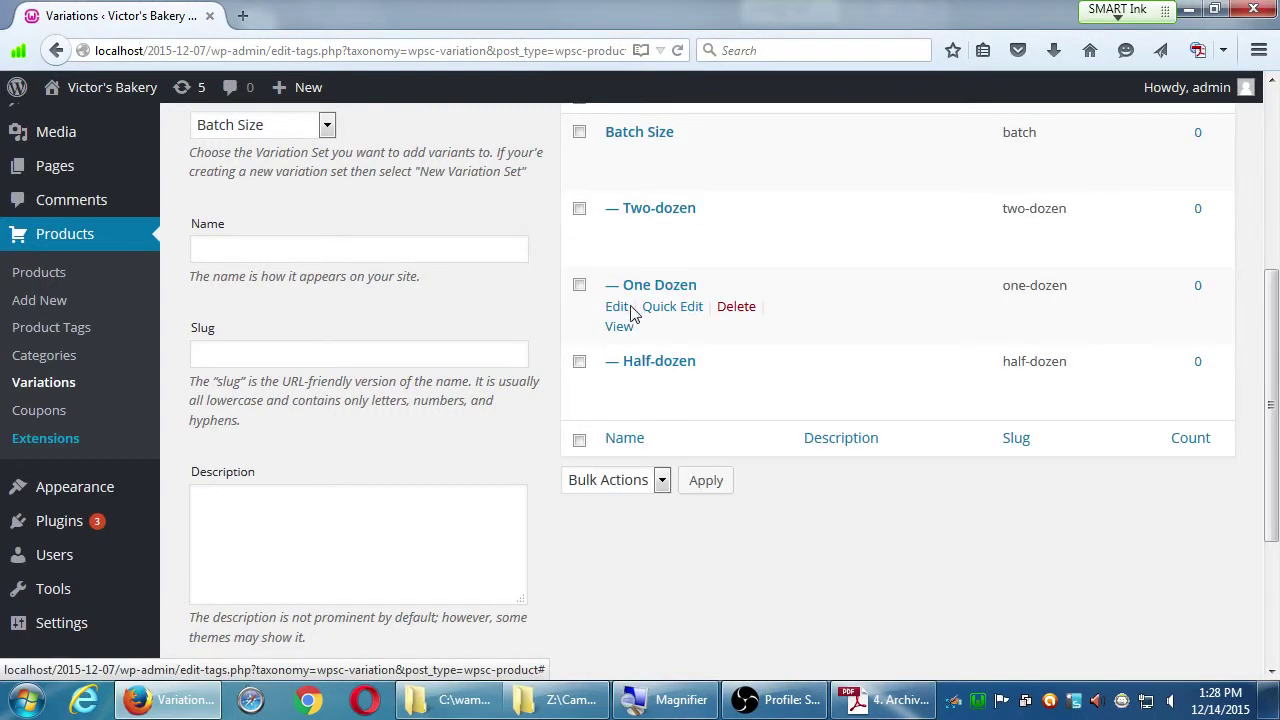
pyautogui.click(623, 312)
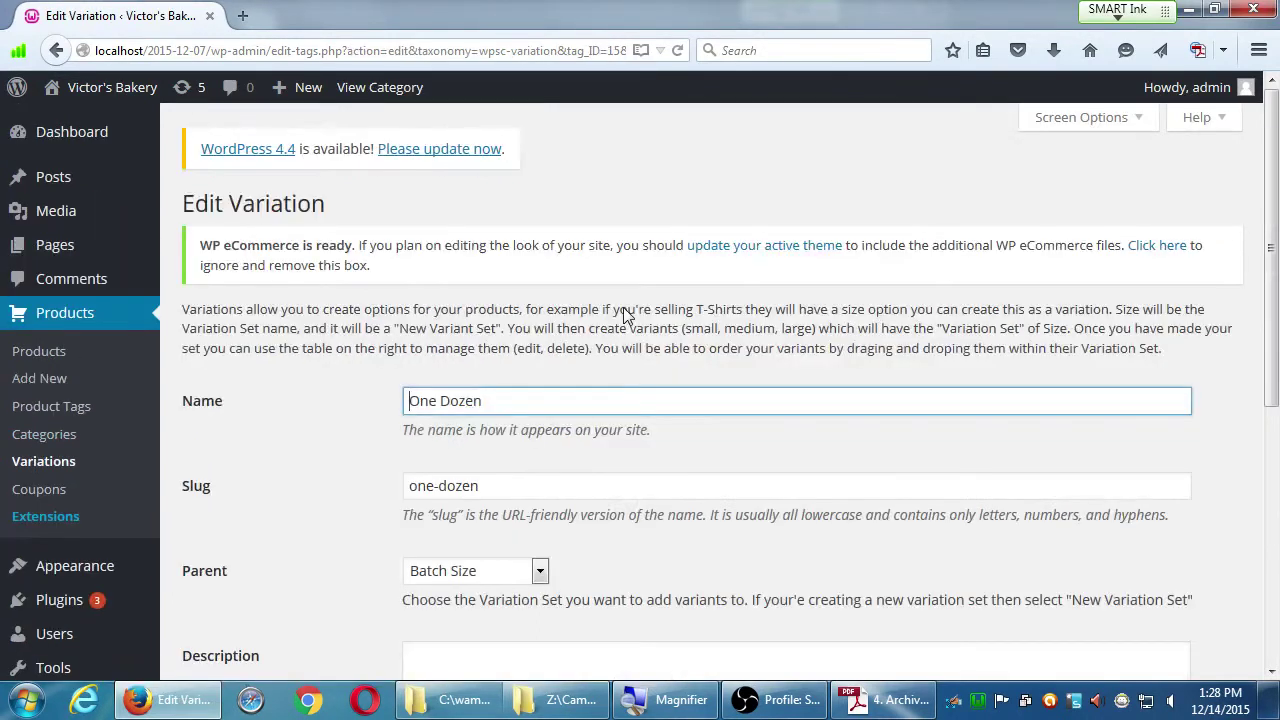
pyautogui.scroll(-3, 632, 316)
pyautogui.scroll(-3, 632, 316)
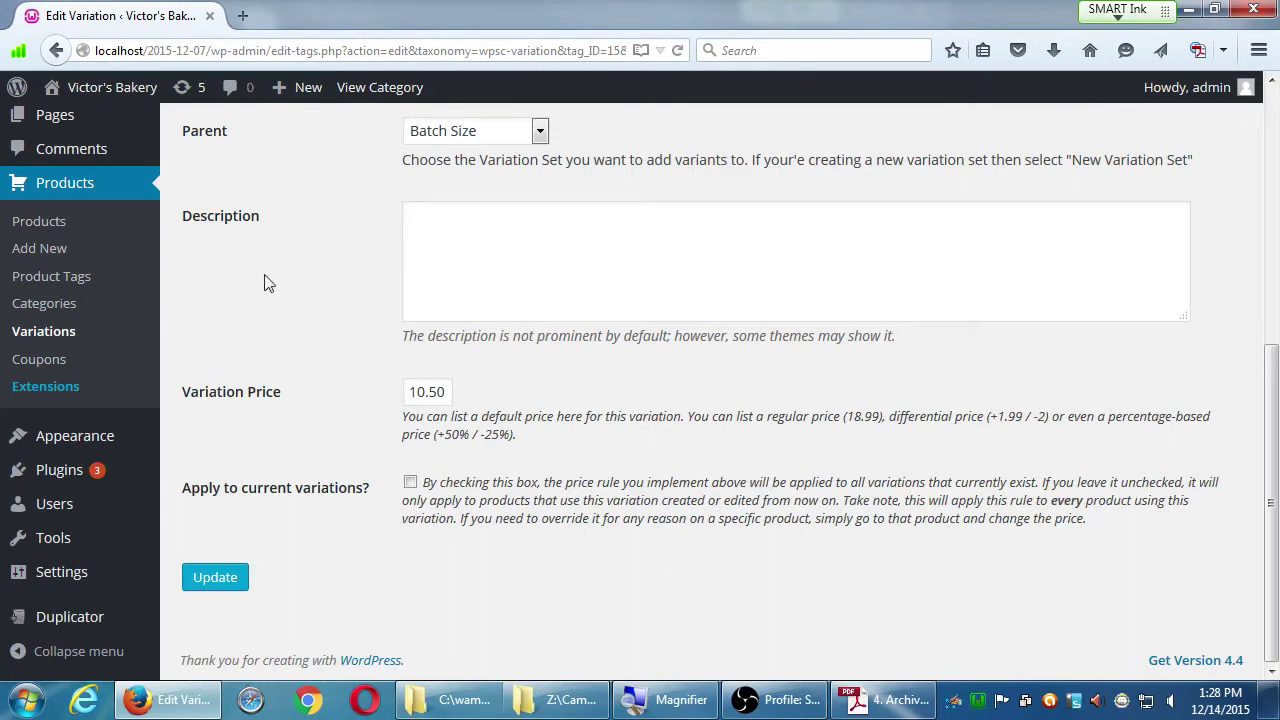
# Step: Go back to the Variations page without changing One Dozen
pyautogui.click(56, 50)
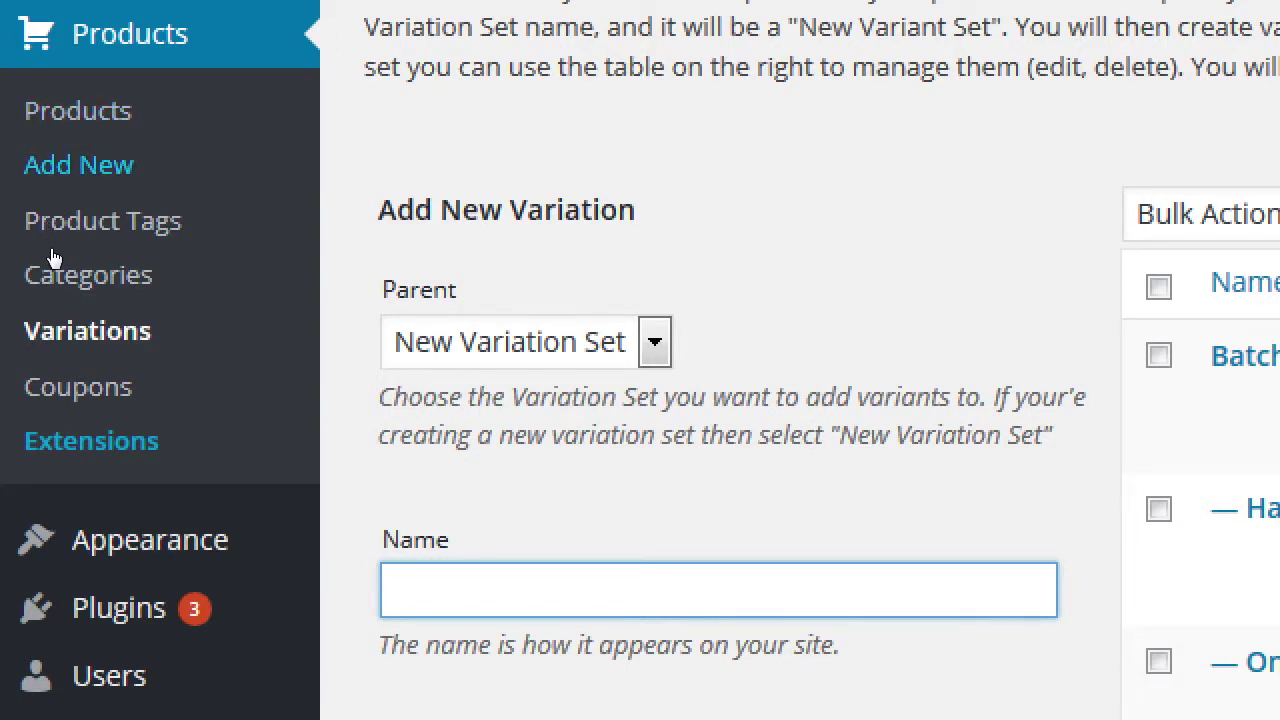
# Step: Enter the product title 'Chocolate Chip Cookie', fixing the misspelling
pyautogui.press('Tab')
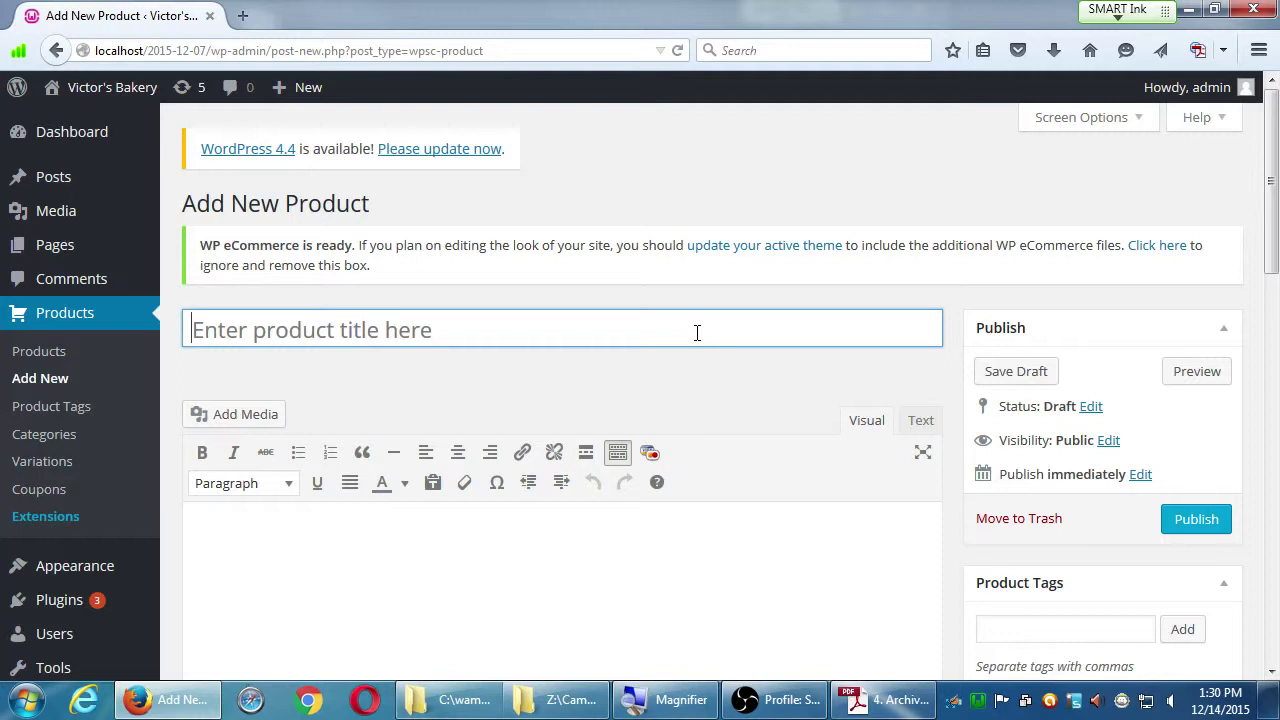
pyautogui.write('Choclate')
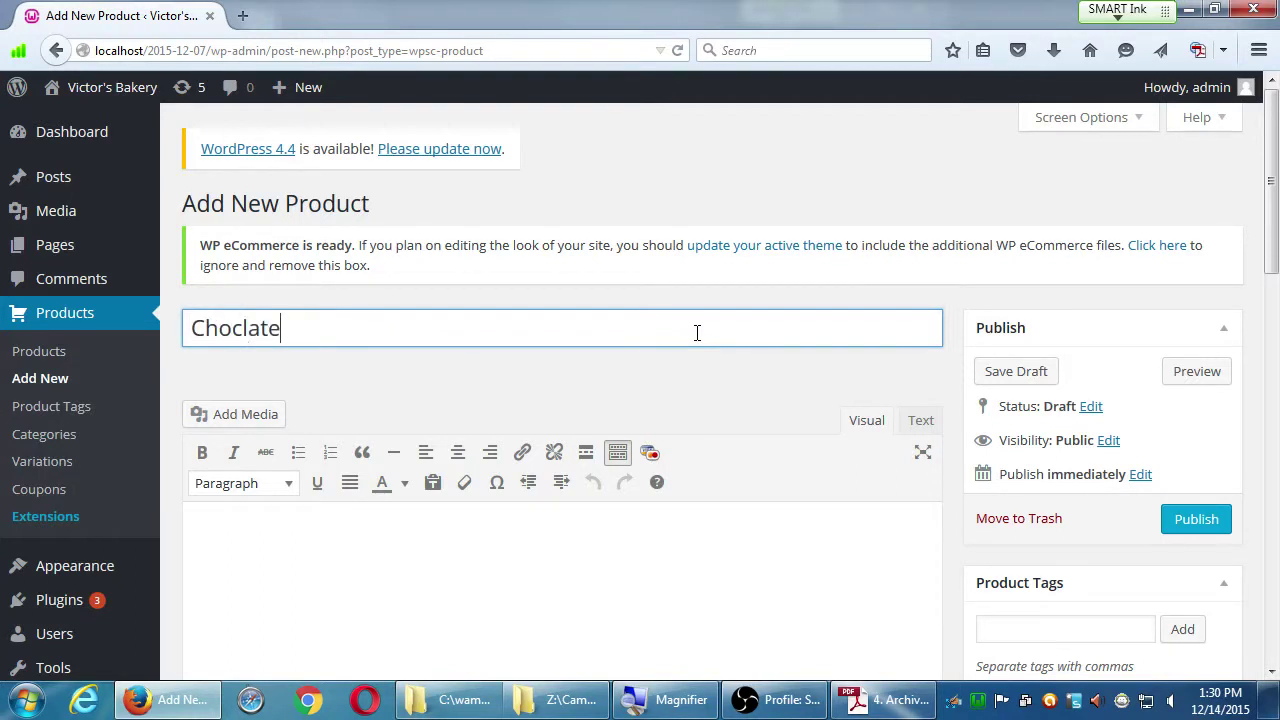
pyautogui.press('BackSpace')
pyautogui.press('BackSpace')
pyautogui.press('BackSpace')
pyautogui.press('BackSpace')
pyautogui.write('olate Chip Cookie')
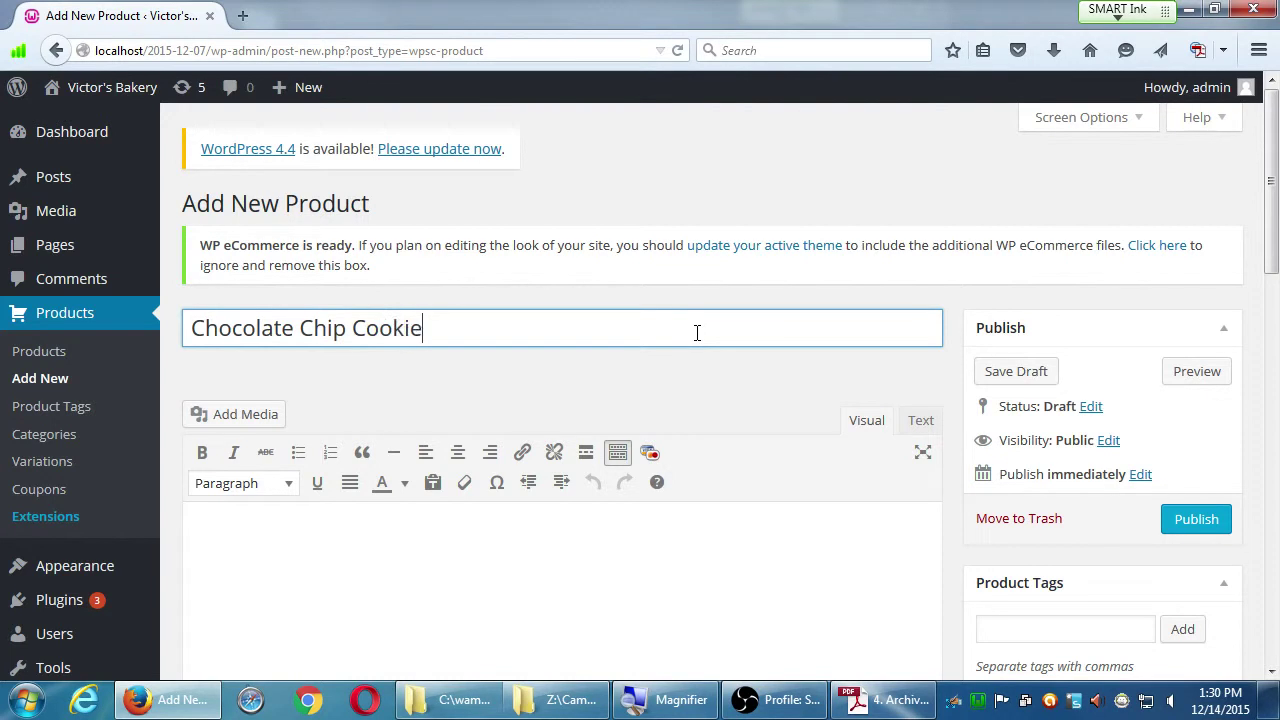
# Step: Write the description 'Just like Grandma makes' in the editor body
pyautogui.click(580, 537)
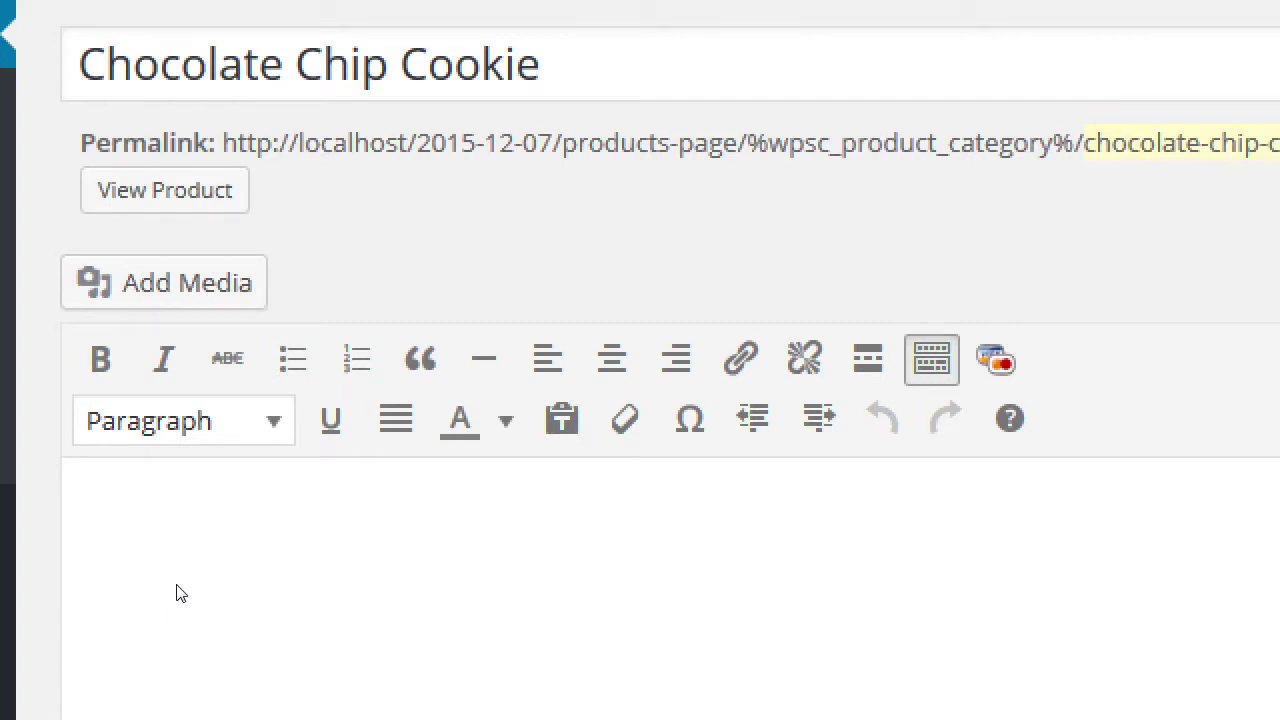
pyautogui.write('Just like Ga')
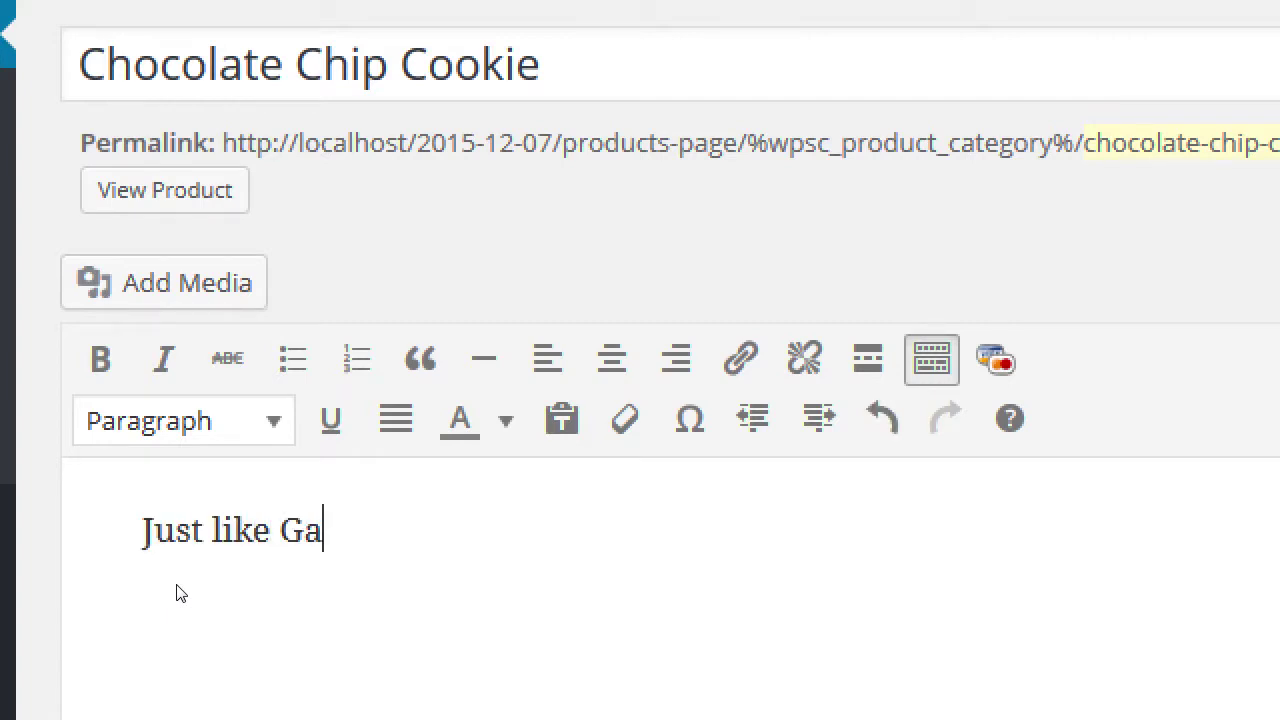
pyautogui.press('BackSpace')
pyautogui.write('randma ')
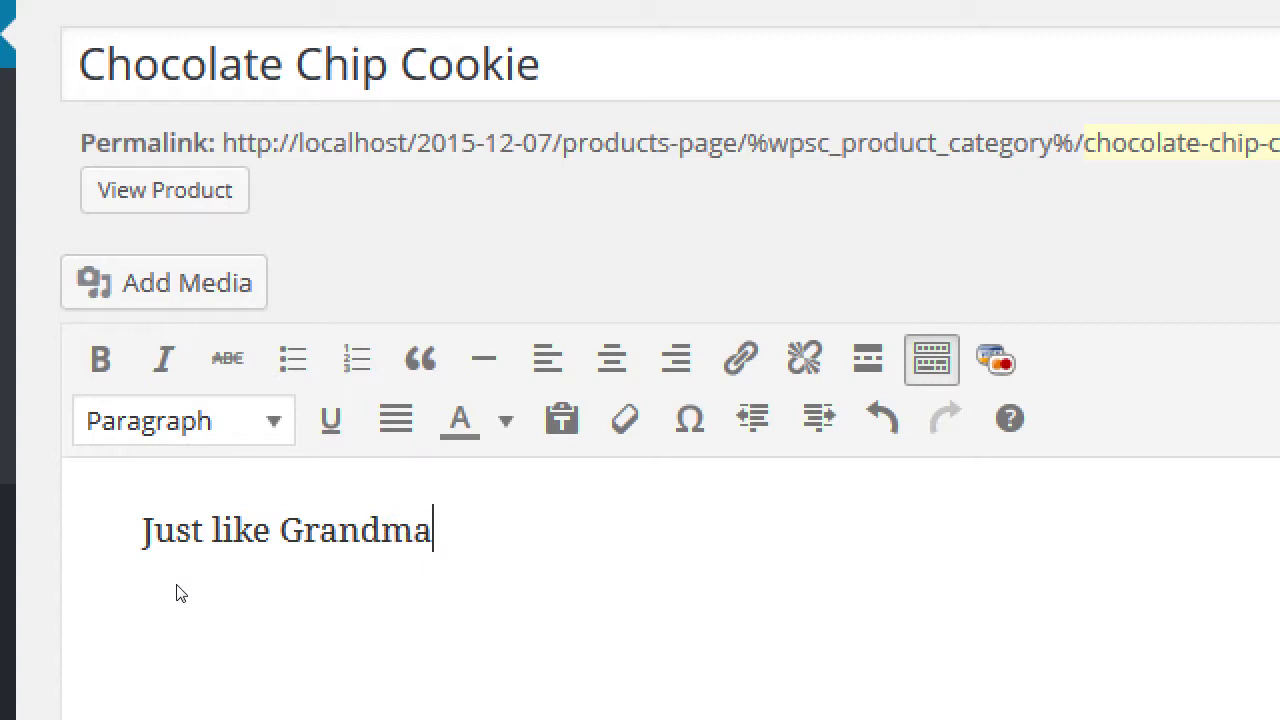
pyautogui.write('makes')
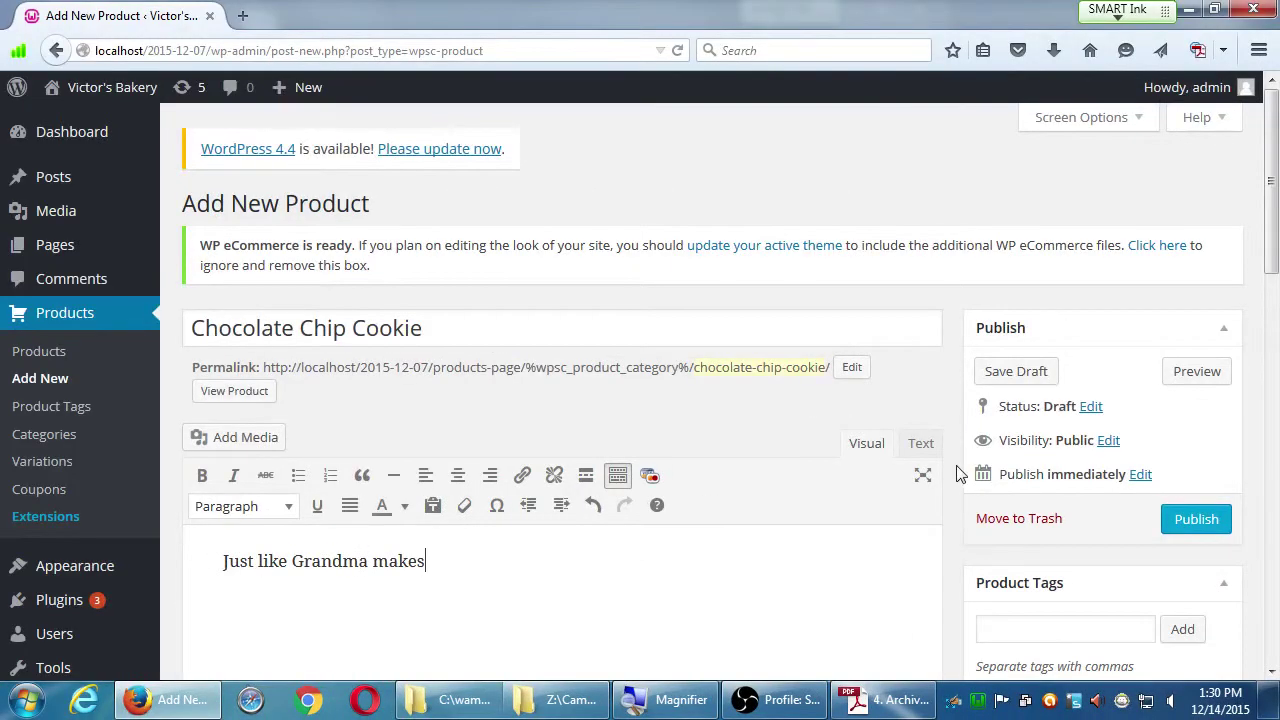
pyautogui.scroll(-3, 958, 474)
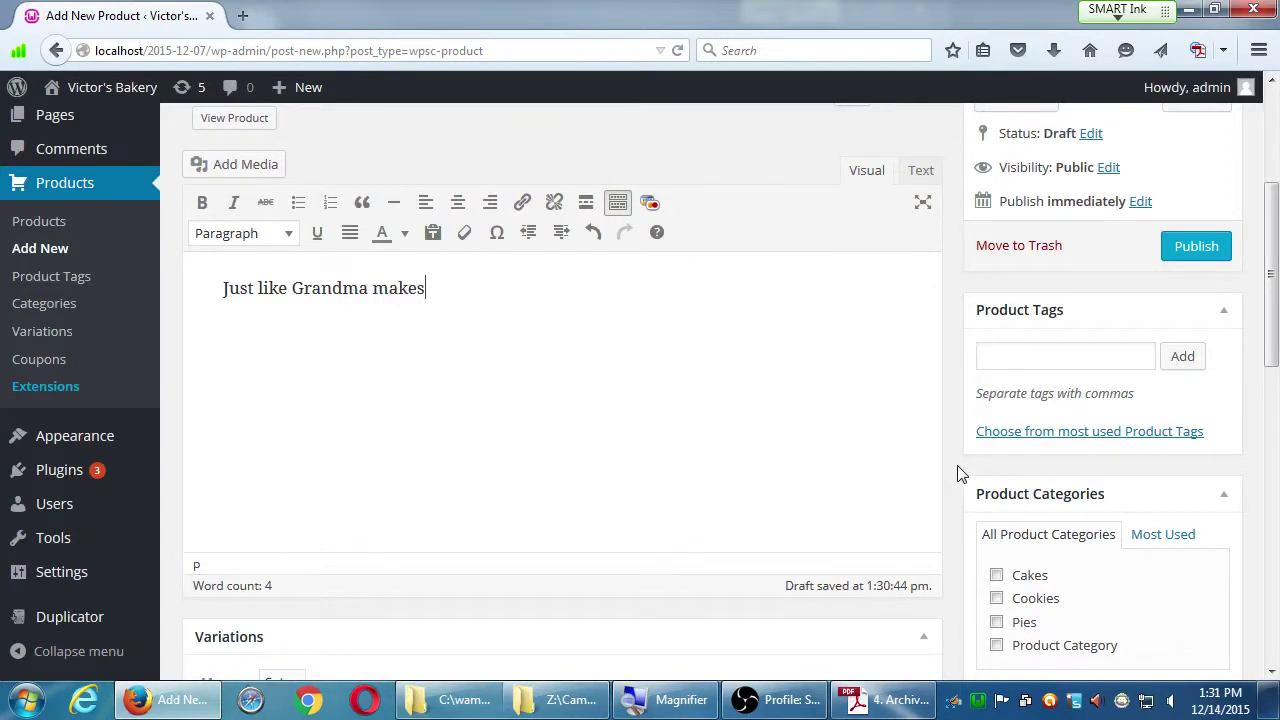
pyautogui.scroll(2, 957, 472)
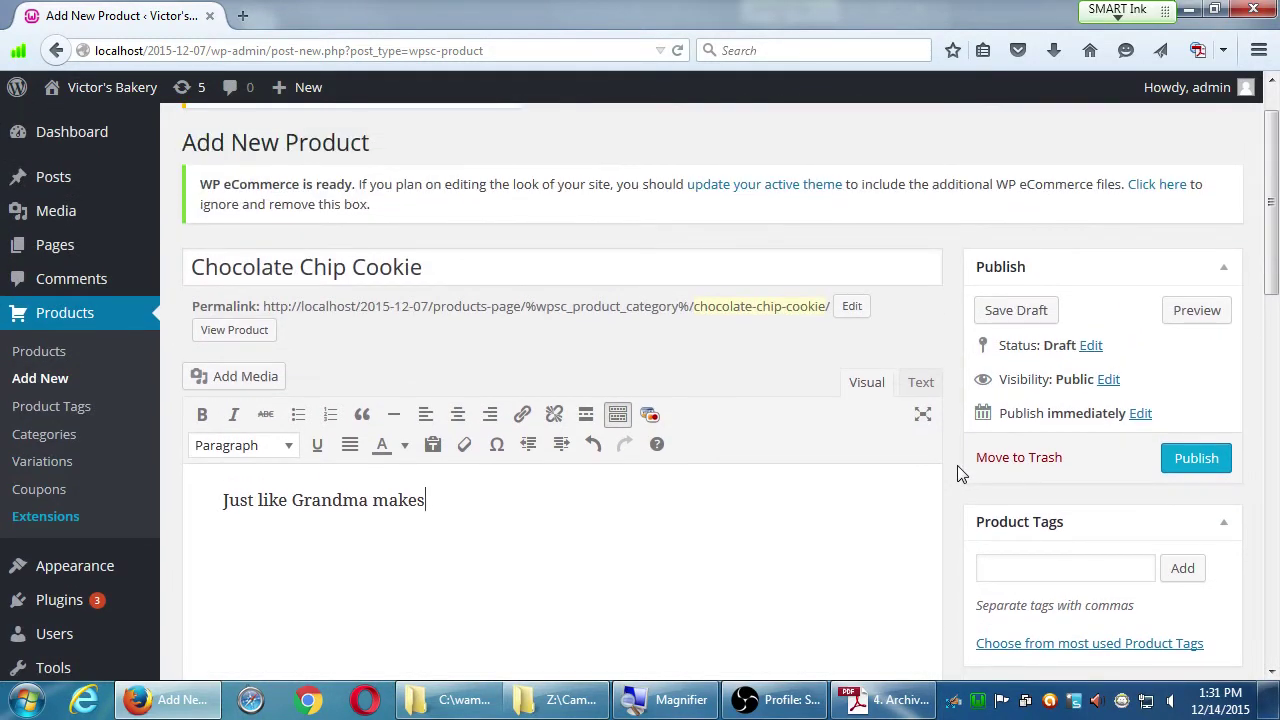
pyautogui.scroll(-3, 957, 472)
# Step: Expand the Batch Size variation set and tick it to include Half-dozen, One Dozen and Two-dozen
pyautogui.scroll(-3, 957, 472)
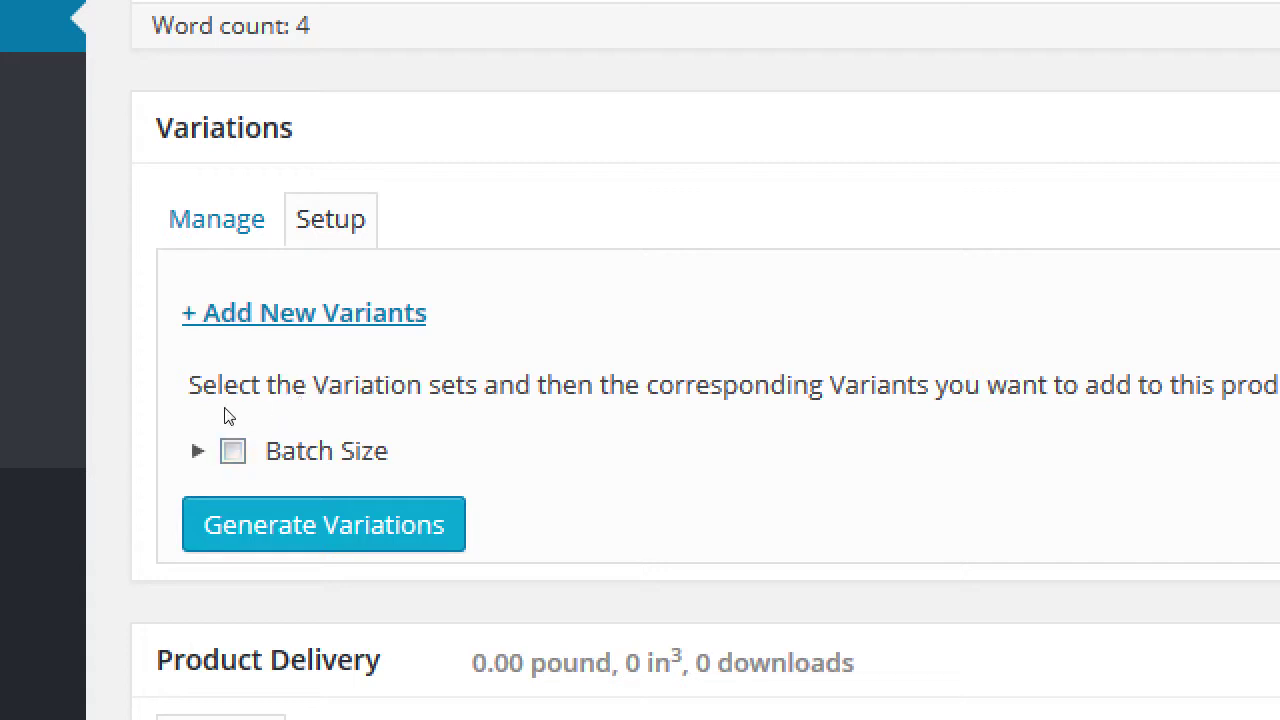
pyautogui.click(197, 451)
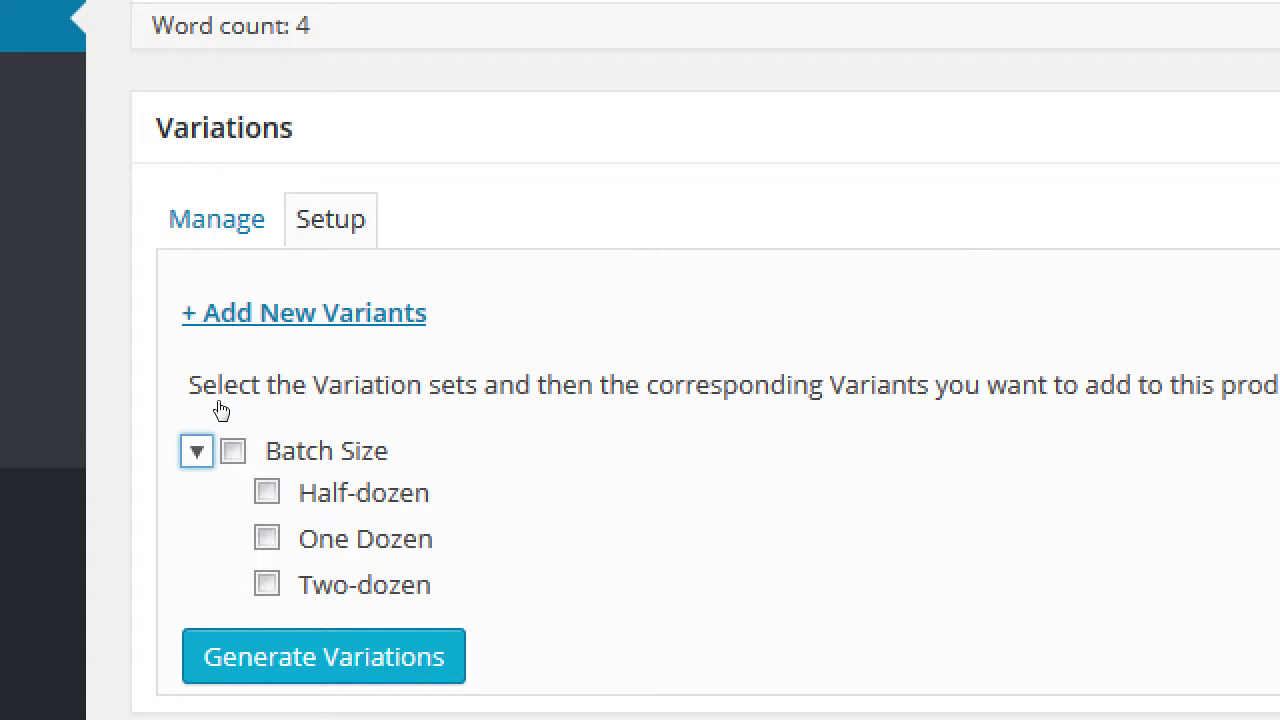
pyautogui.press('Tab')
pyautogui.press('space')
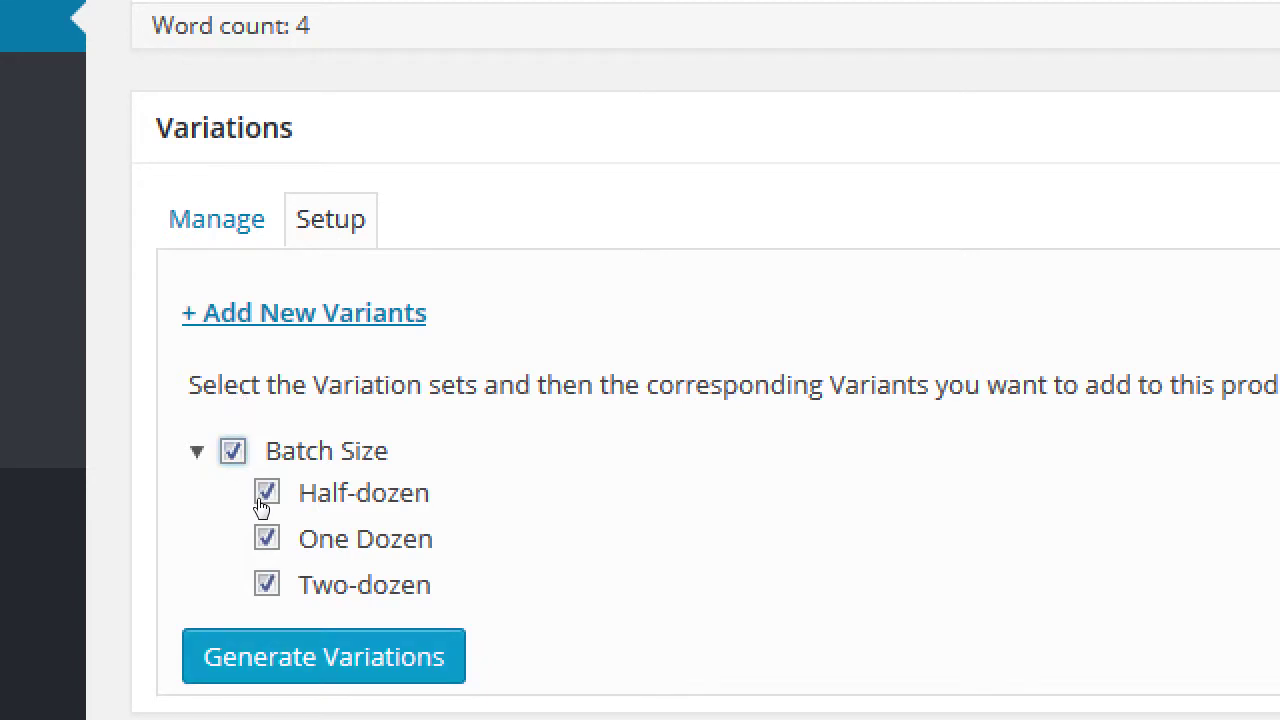
pyautogui.press('Tab')
pyautogui.press('Tab')
pyautogui.press('Tab')
pyautogui.press('Tab')
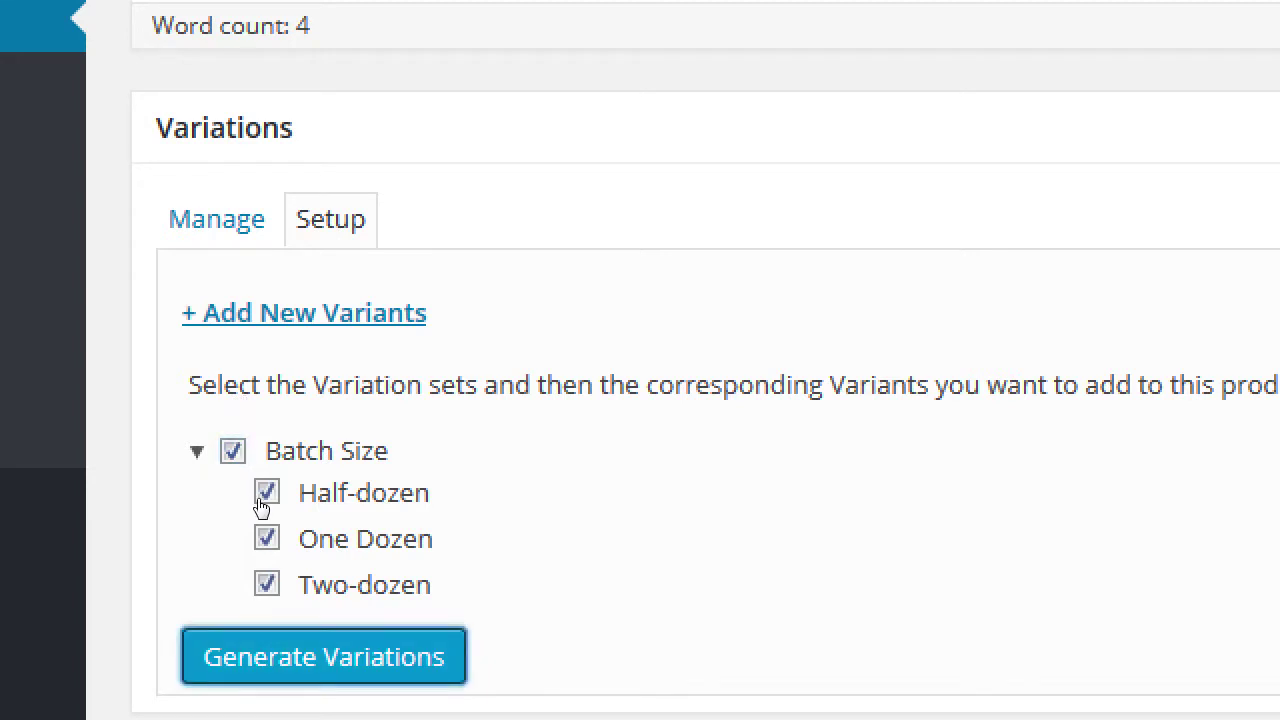
# Step: Generate the three Batch Size variations and zoom out to view the whole variations table
pyautogui.press('Return')
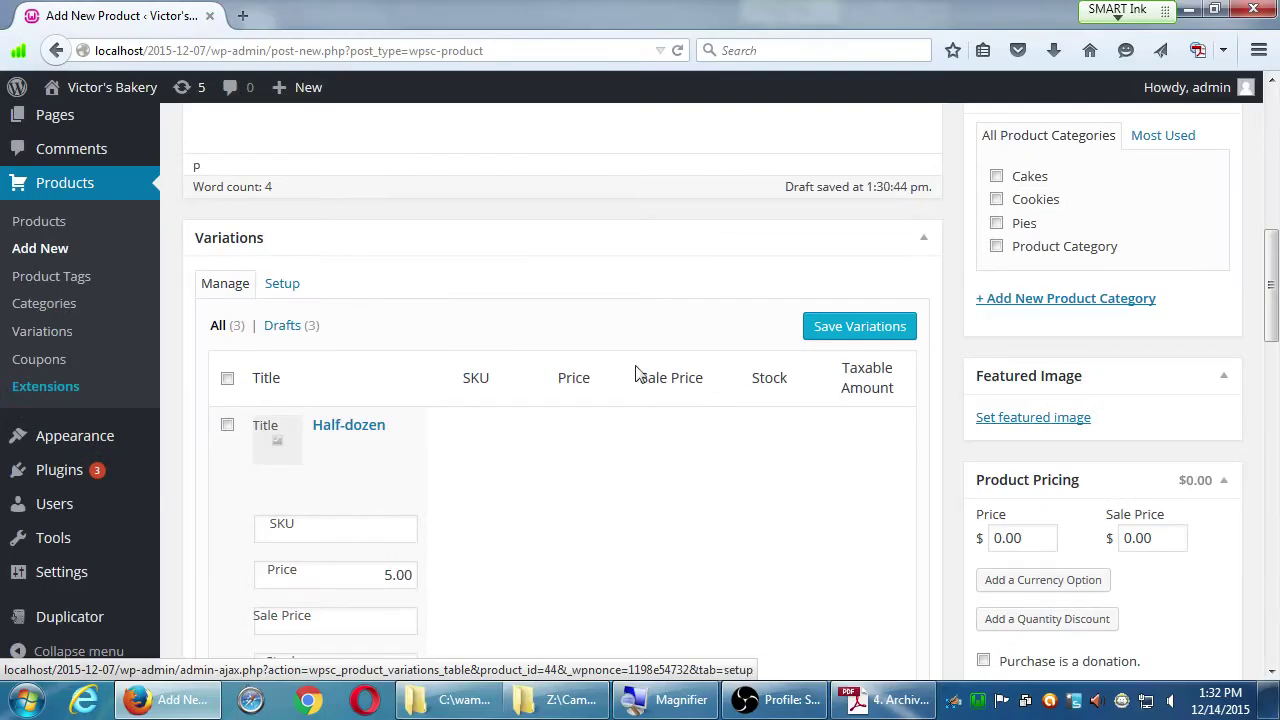
pyautogui.scroll(-3, 1066, 403)
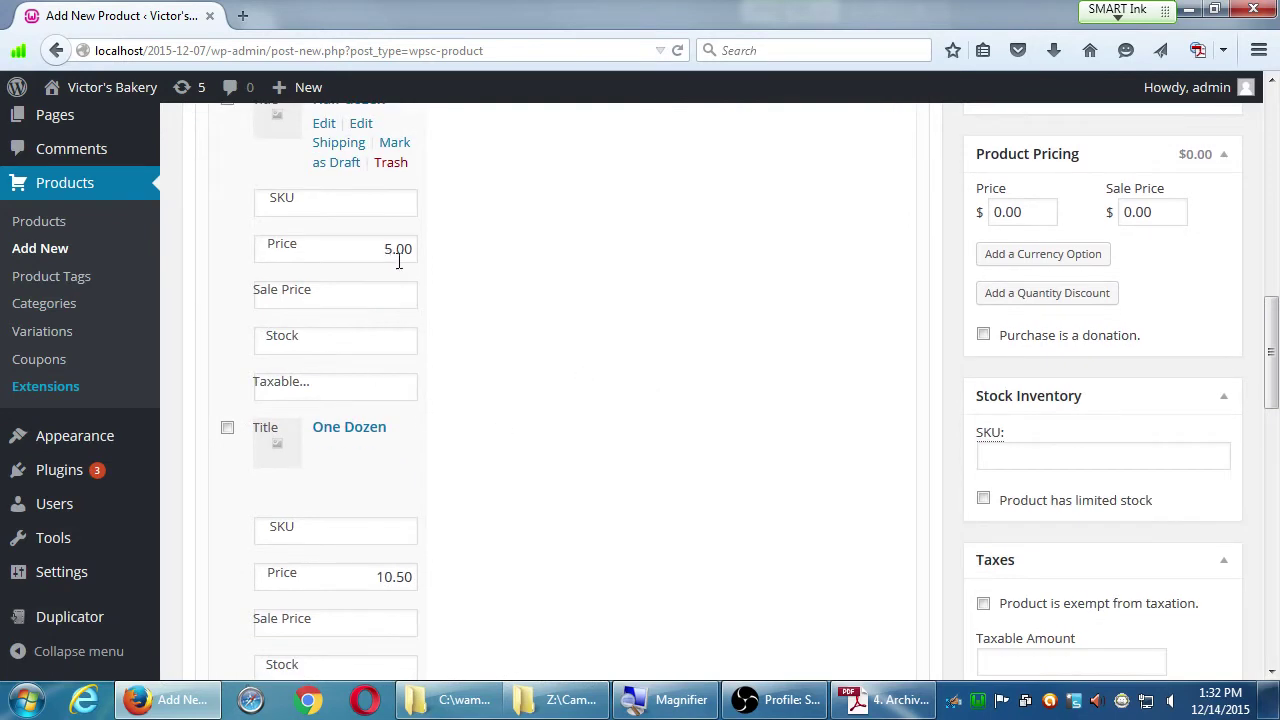
pyautogui.scroll(-1, 410, 268)
pyautogui.scroll(-5, 470, 393)
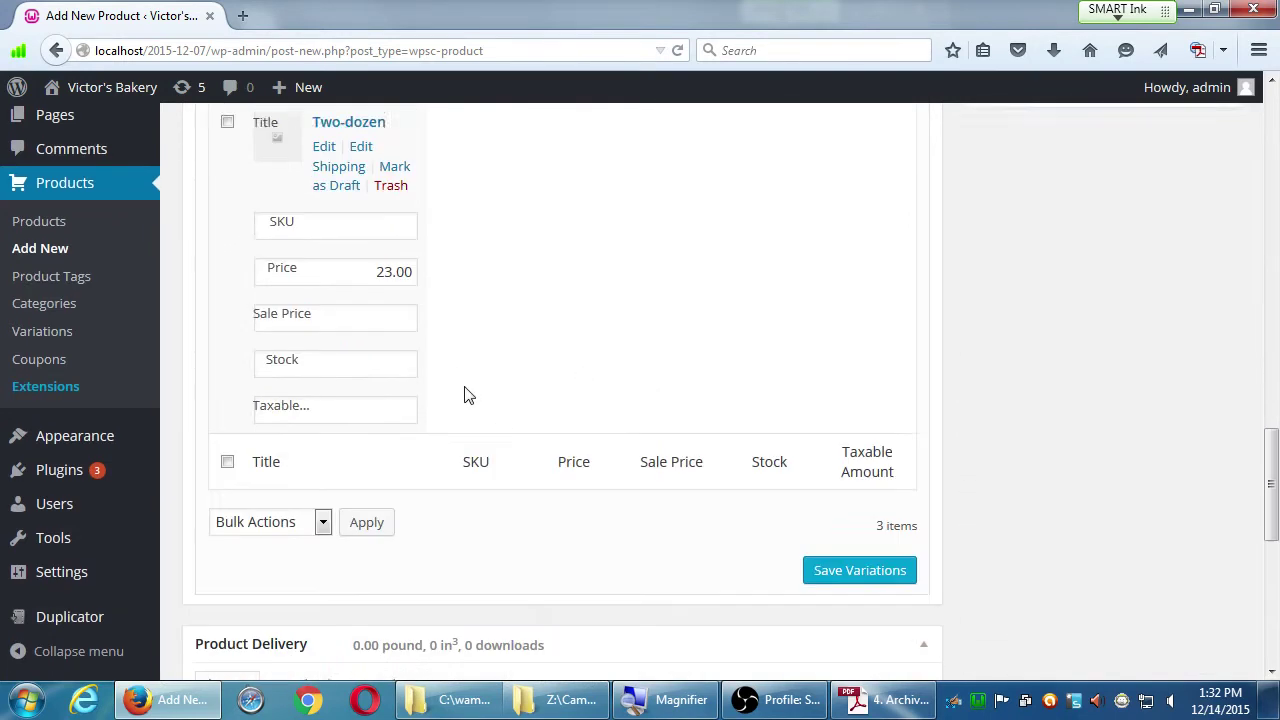
pyautogui.scroll(12, 464, 395)
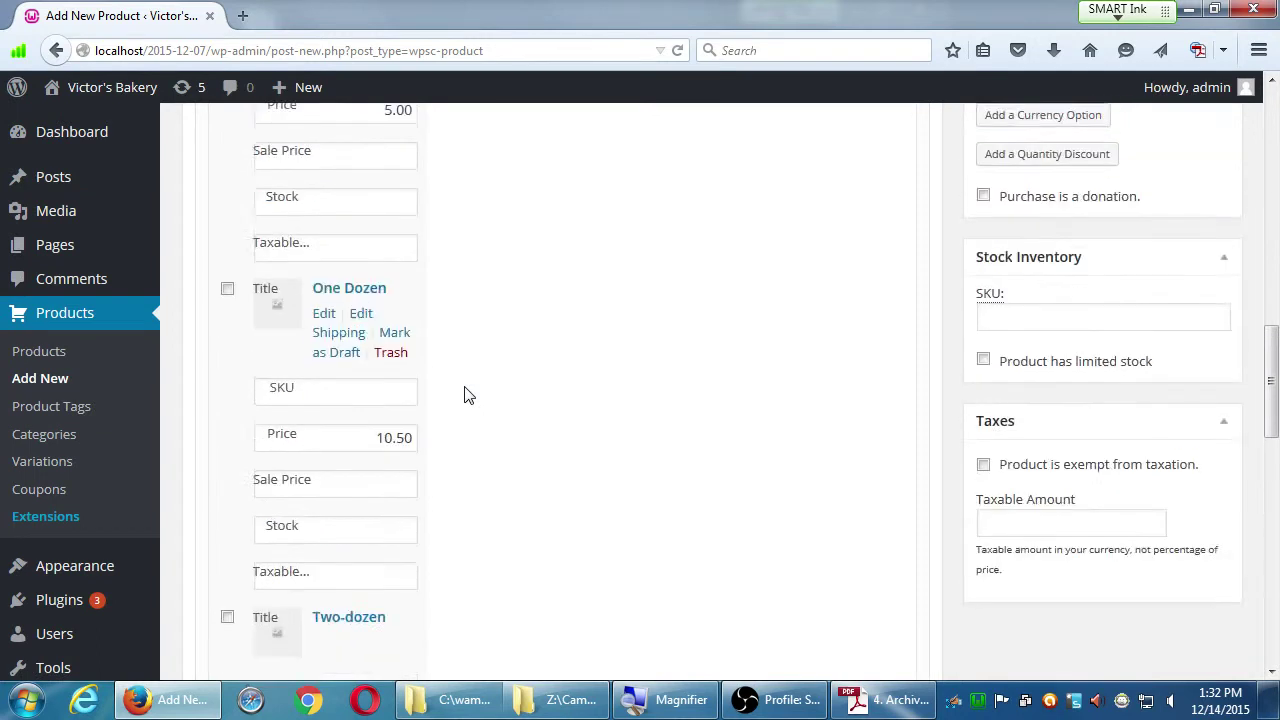
pyautogui.hotkey('ctrl', '-')
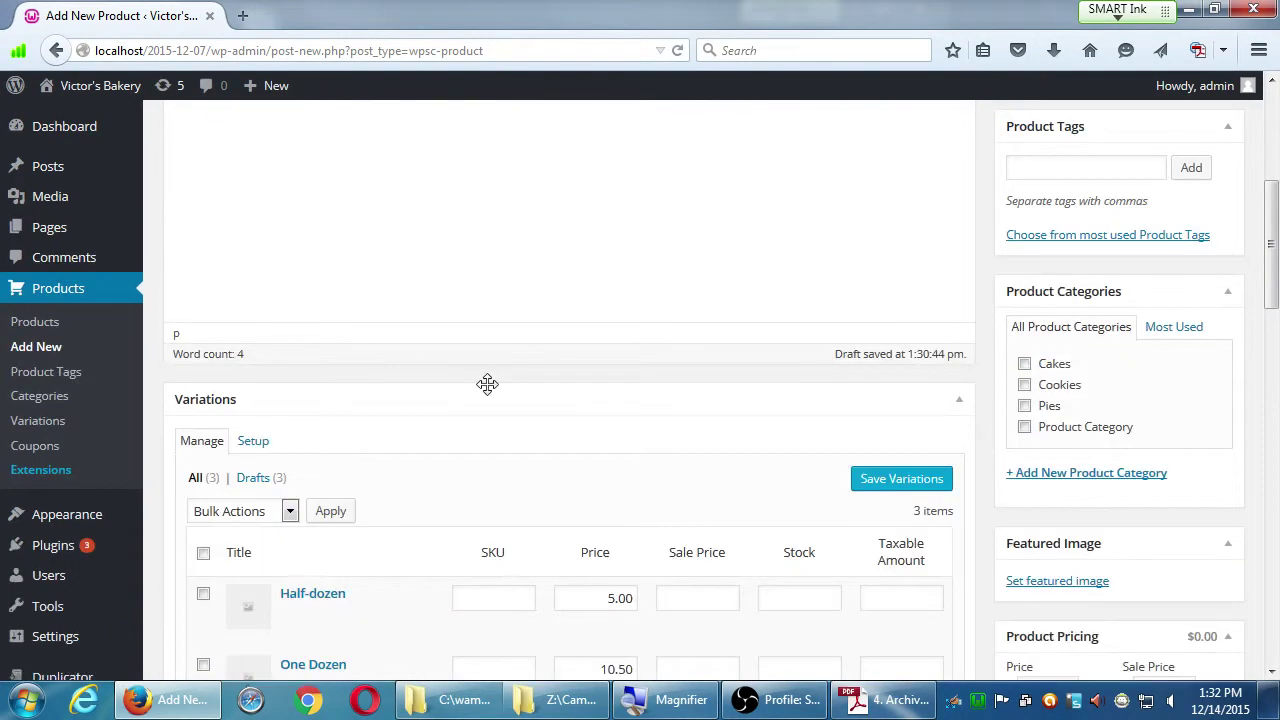
pyautogui.scroll(-3, 674, 360)
pyautogui.scroll(-1, 677, 289)
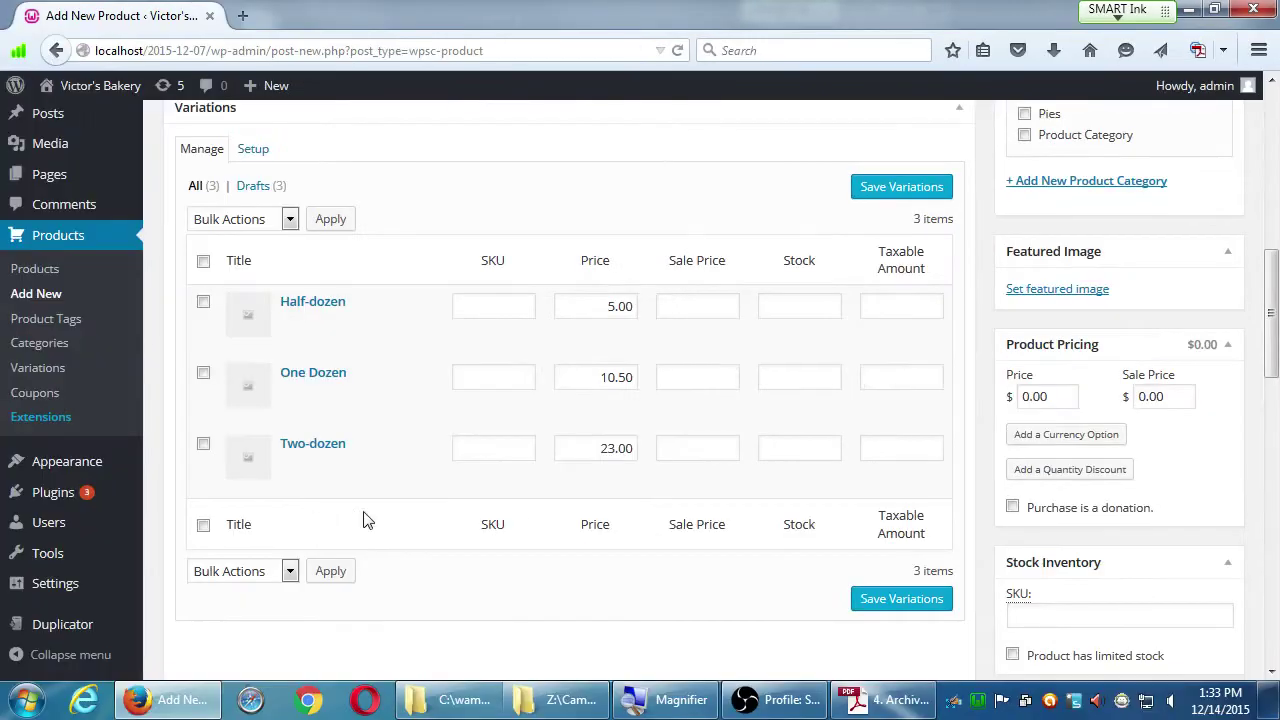
# Step: Save the three variation prices, then replace the base product price with 5
pyautogui.click(875, 603)
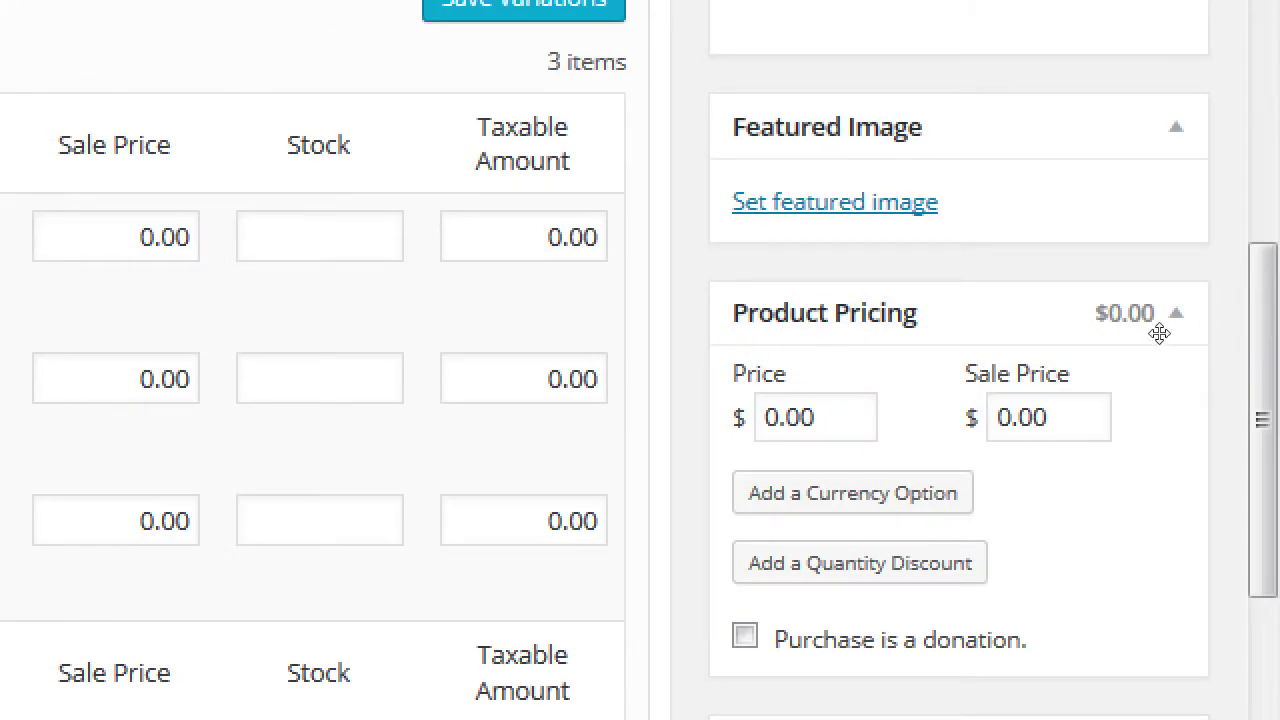
pyautogui.doubleClick(849, 409)
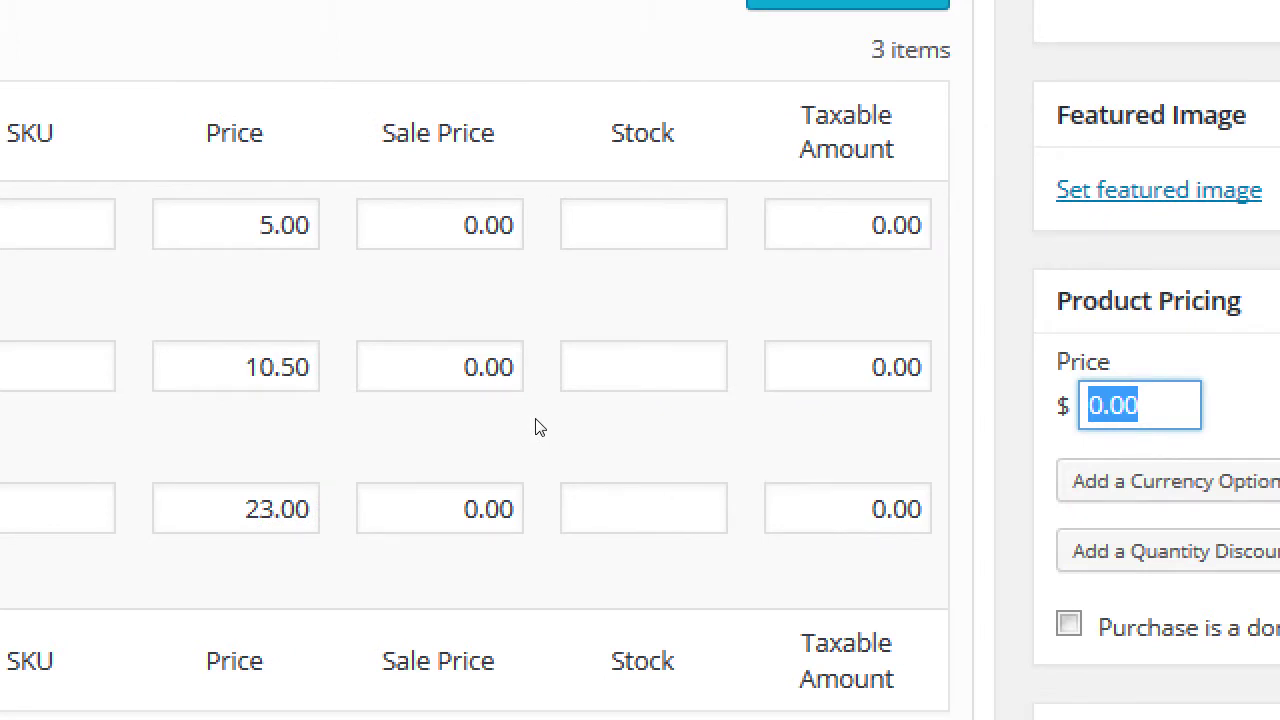
pyautogui.write('5')
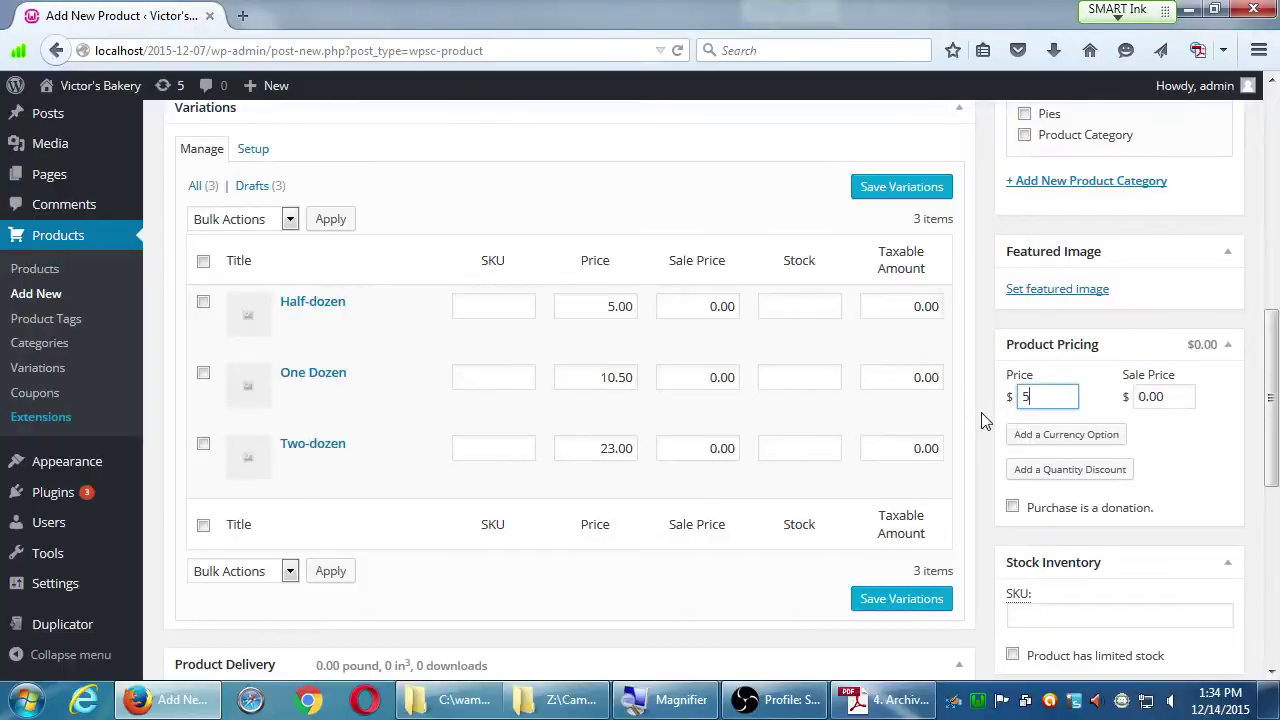
pyautogui.click(986, 394)
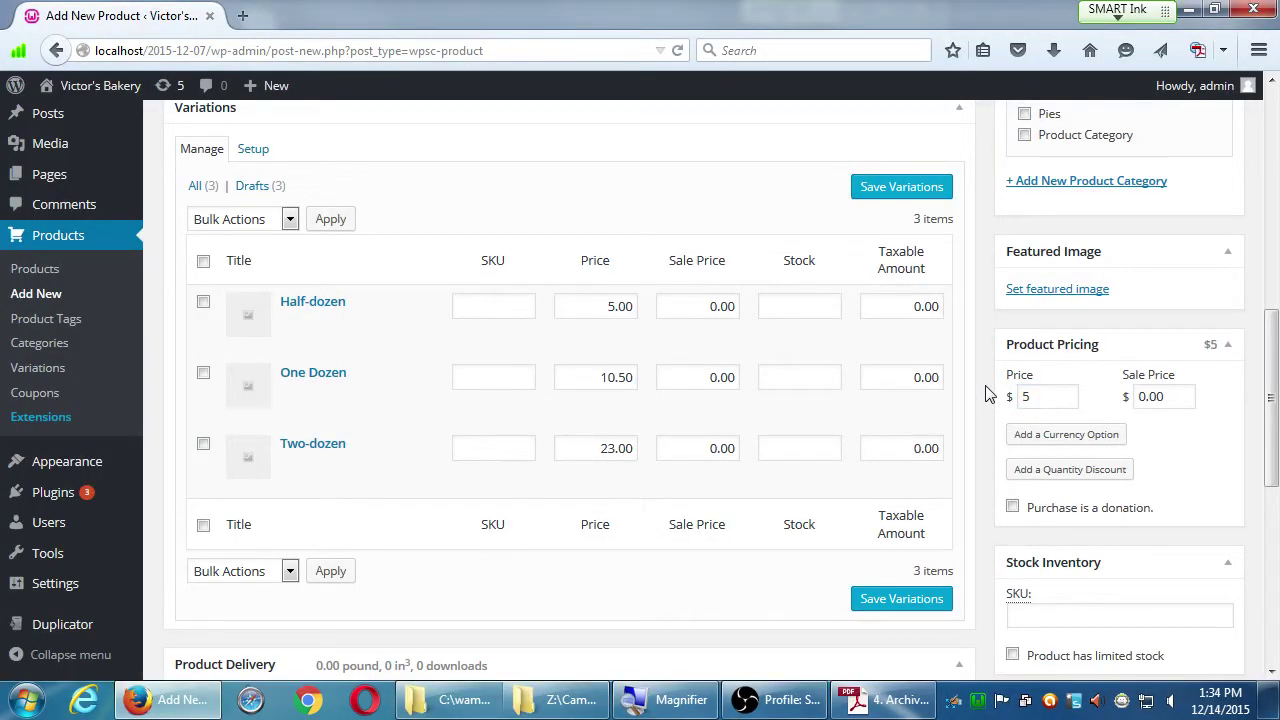
# Step: Publish Chocolate Chip Cookie and open the storefront's Cookies page under The Shoppe
pyautogui.scroll(8, 986, 394)
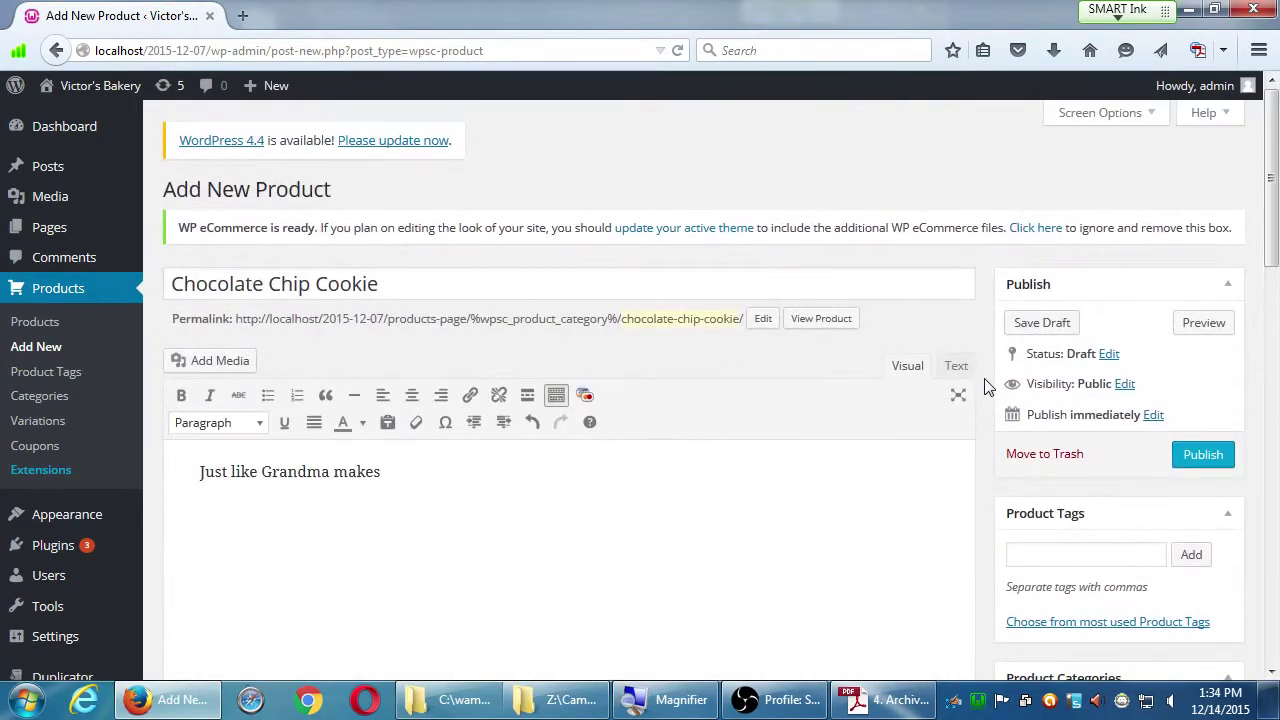
pyautogui.click(1203, 455)
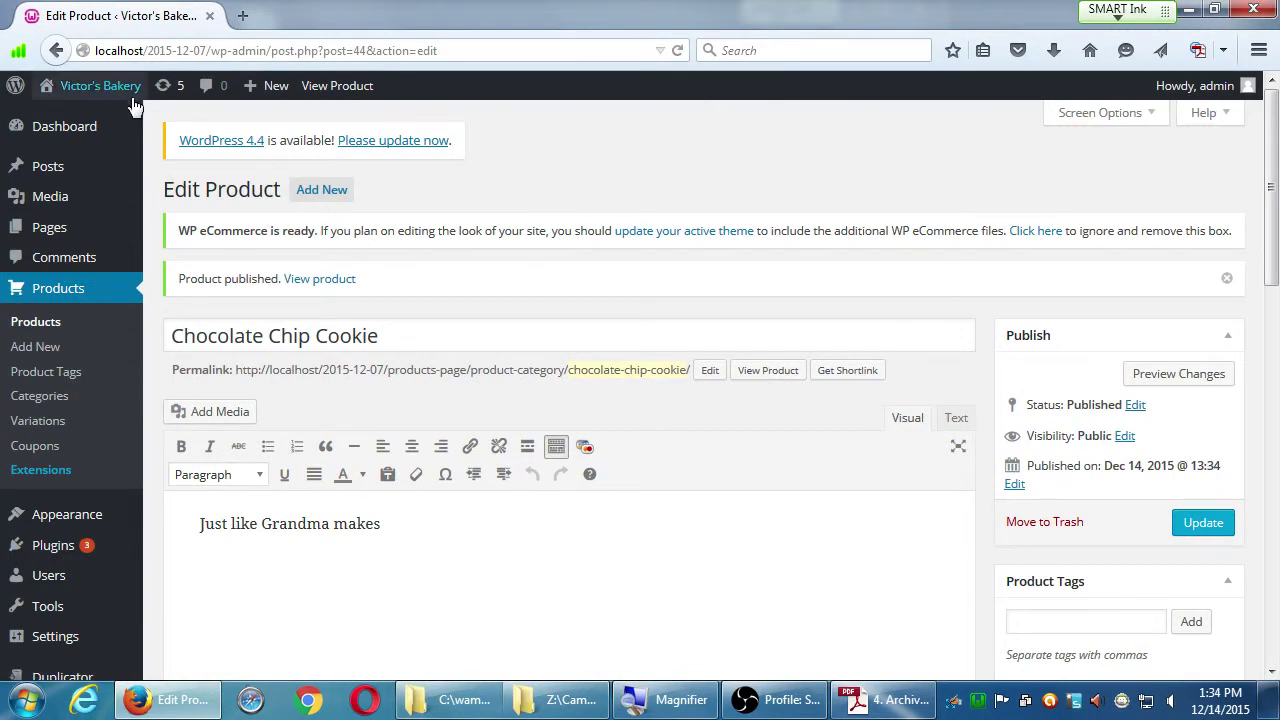
pyautogui.moveTo(120, 98)
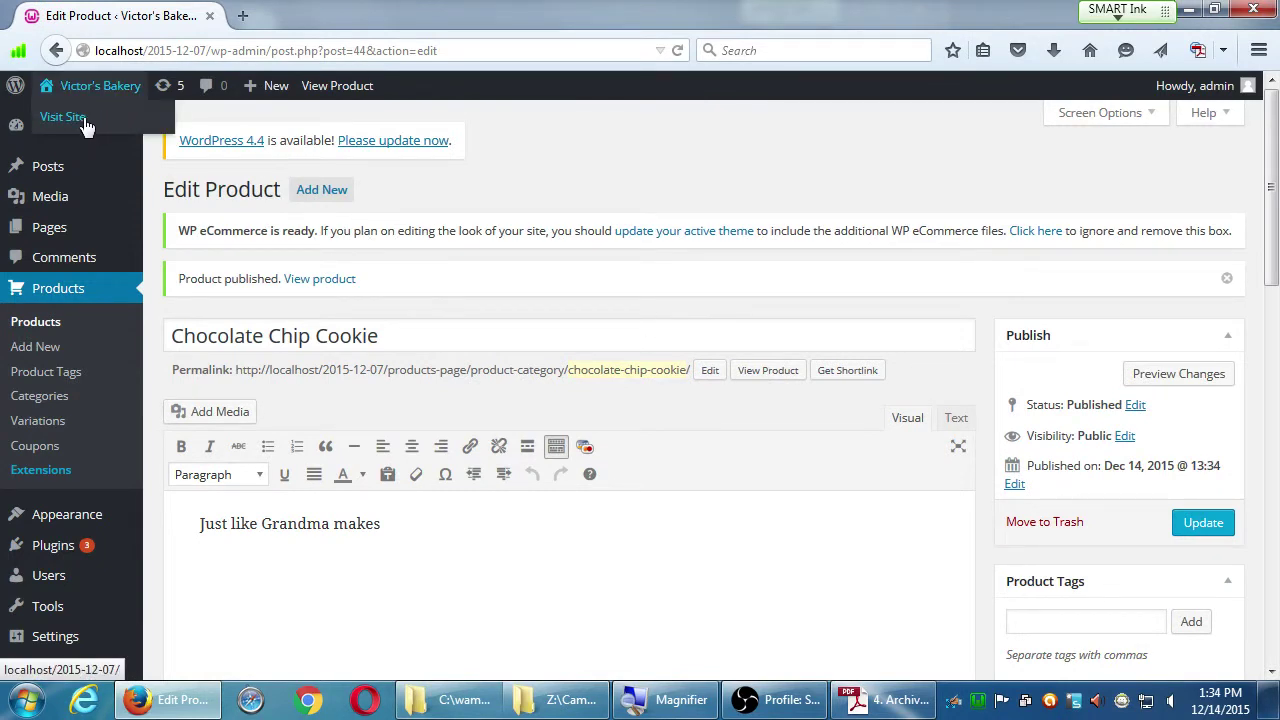
pyautogui.click(86, 119)
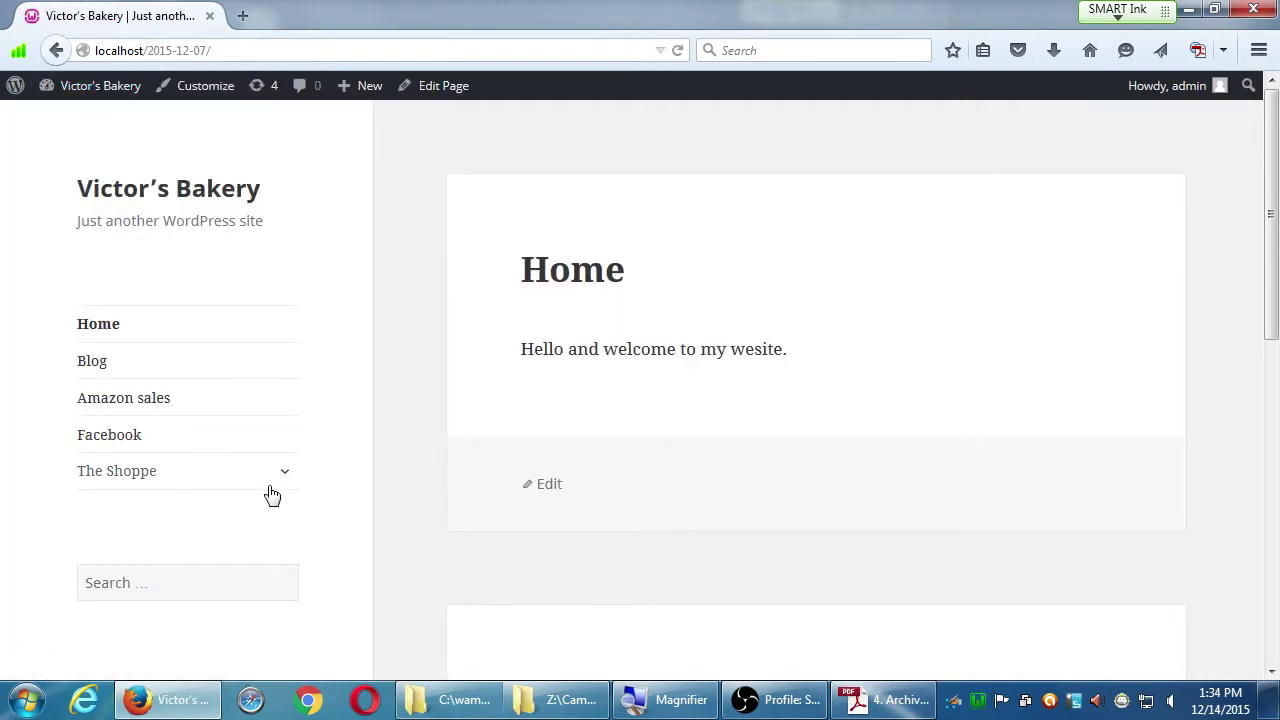
pyautogui.click(284, 478)
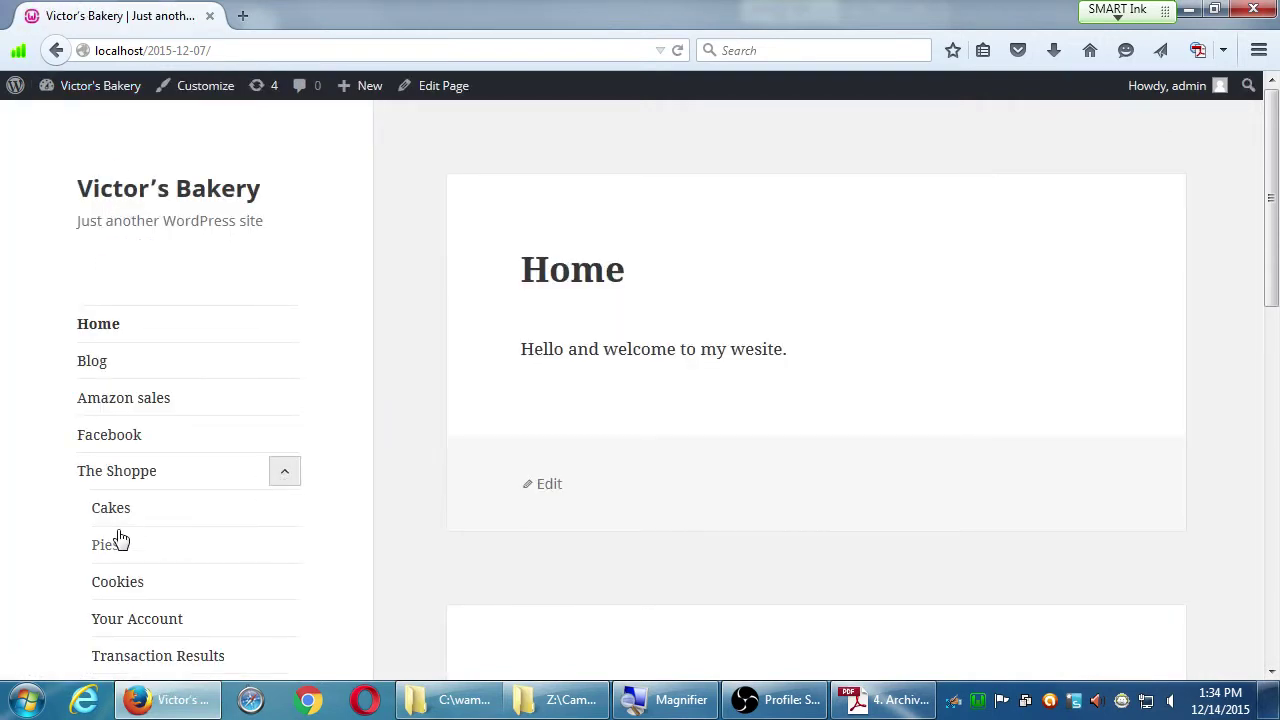
pyautogui.click(113, 588)
# Step: Confirm the Cookies page lists no products, then go back twice to the product editor
pyautogui.scroll(-3, 415, 400)
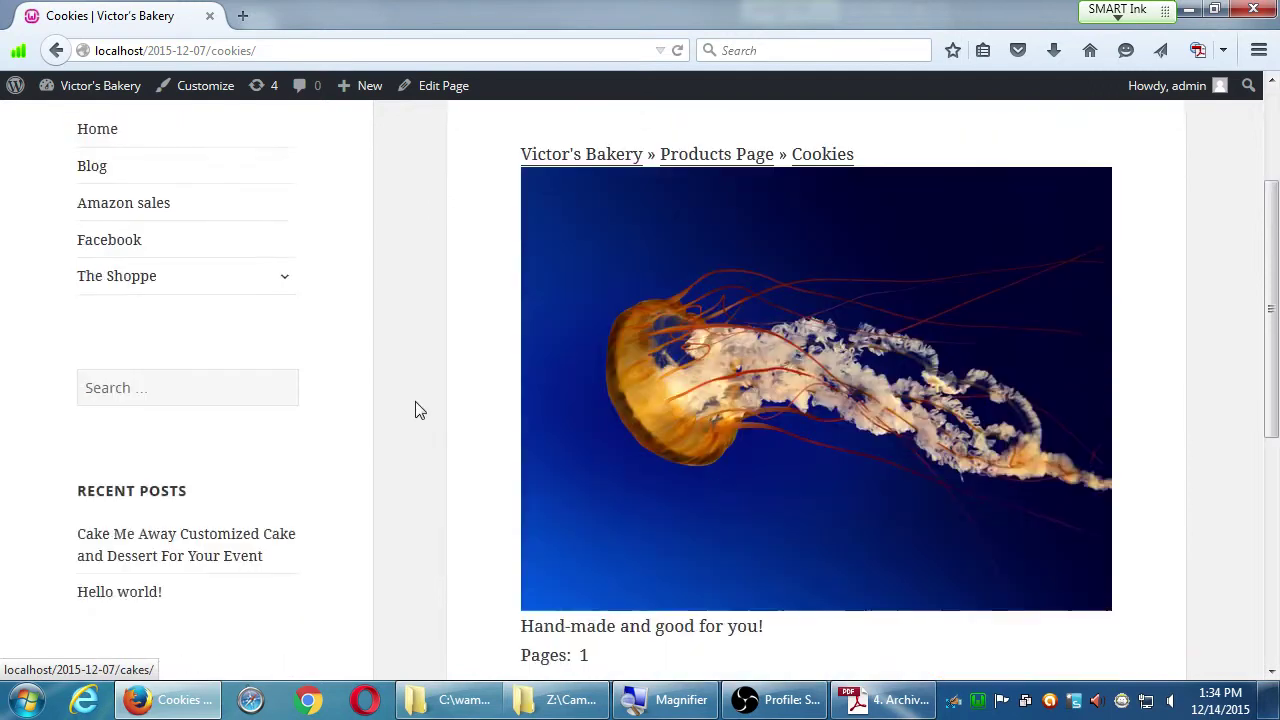
pyautogui.scroll(-5, 417, 402)
pyautogui.scroll(-3, 420, 410)
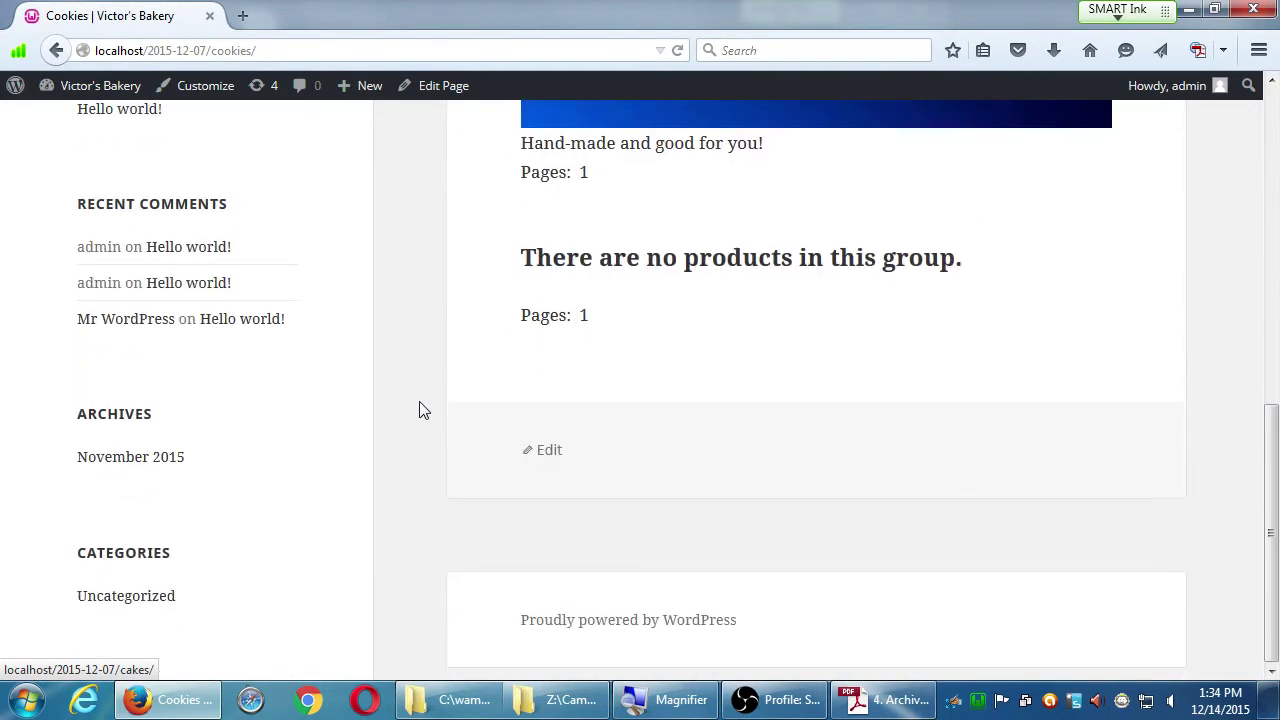
pyautogui.scroll(2, 420, 410)
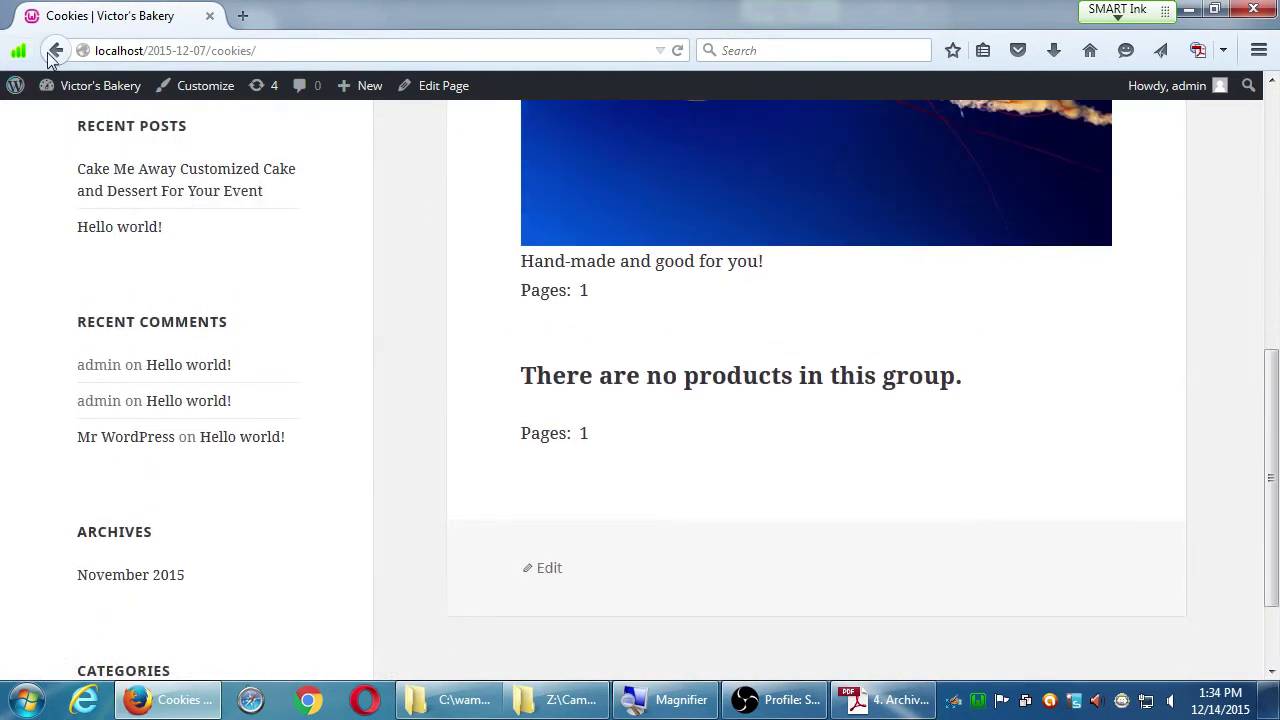
pyautogui.click(52, 52)
pyautogui.click(52, 52)
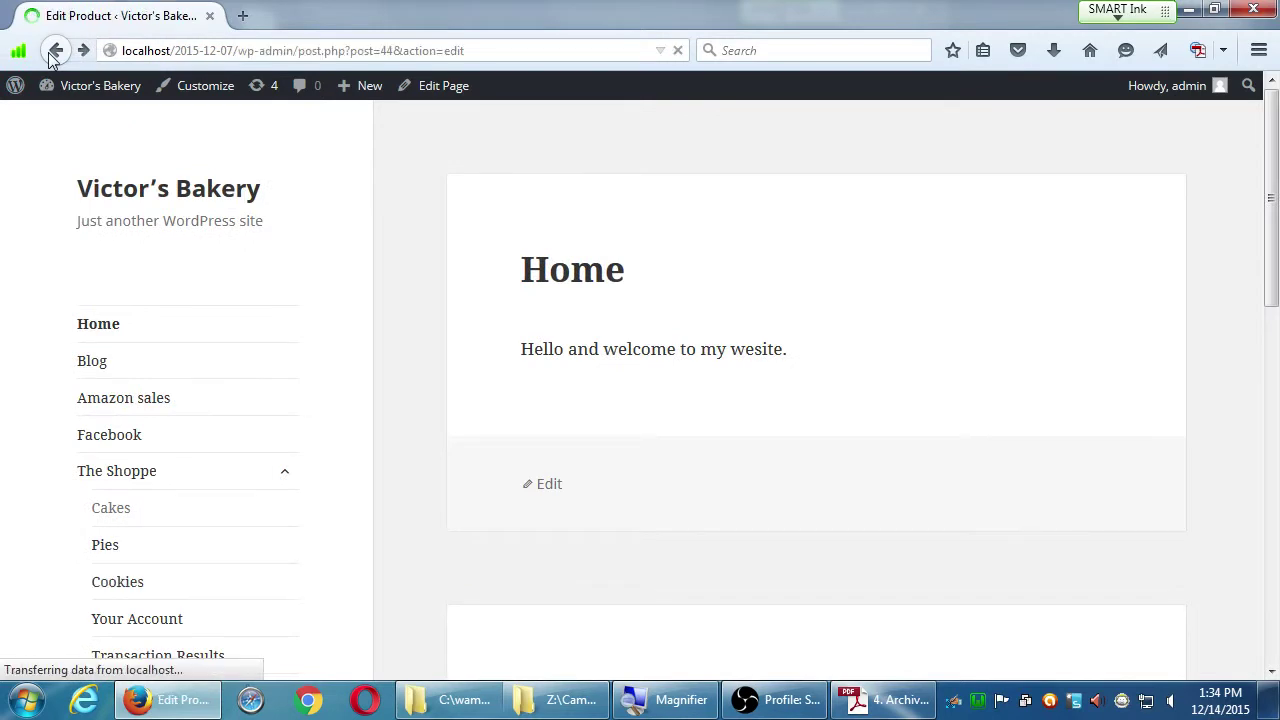
# Step: Tick the Cookies category for Chocolate Chip Cookie and update the product
pyautogui.scroll(-5, 1040, 560)
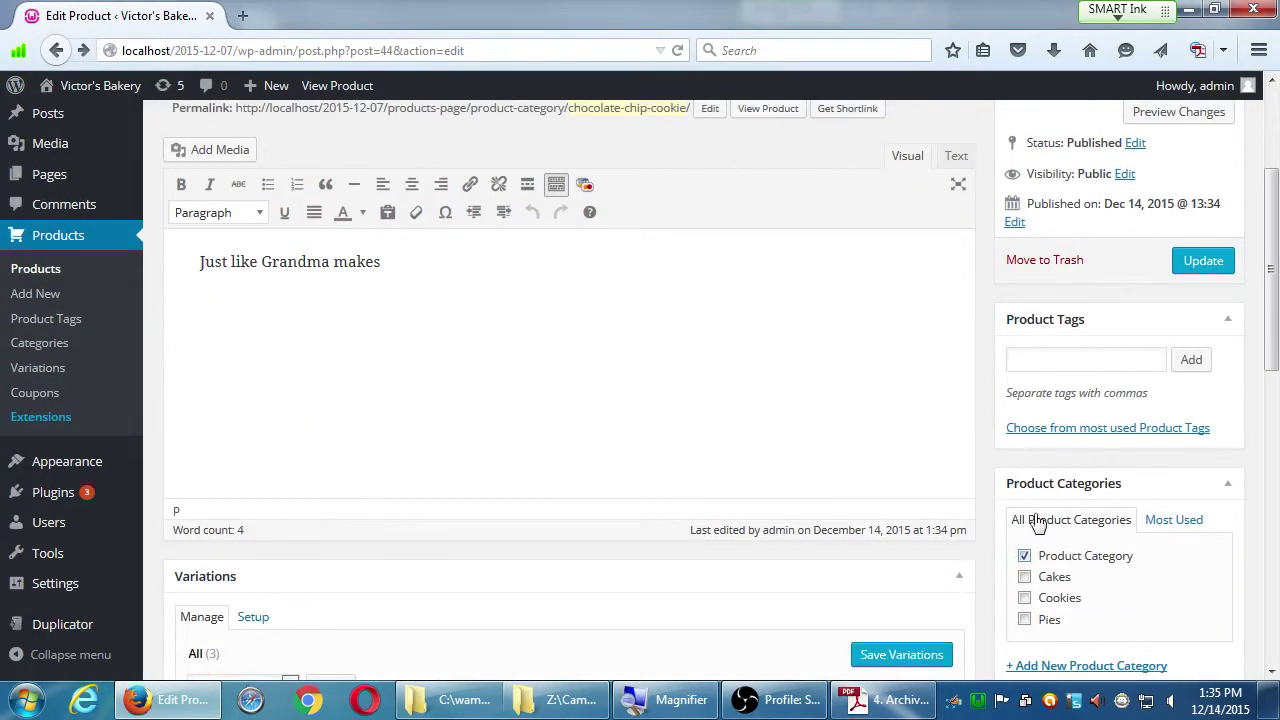
pyautogui.click(1022, 511)
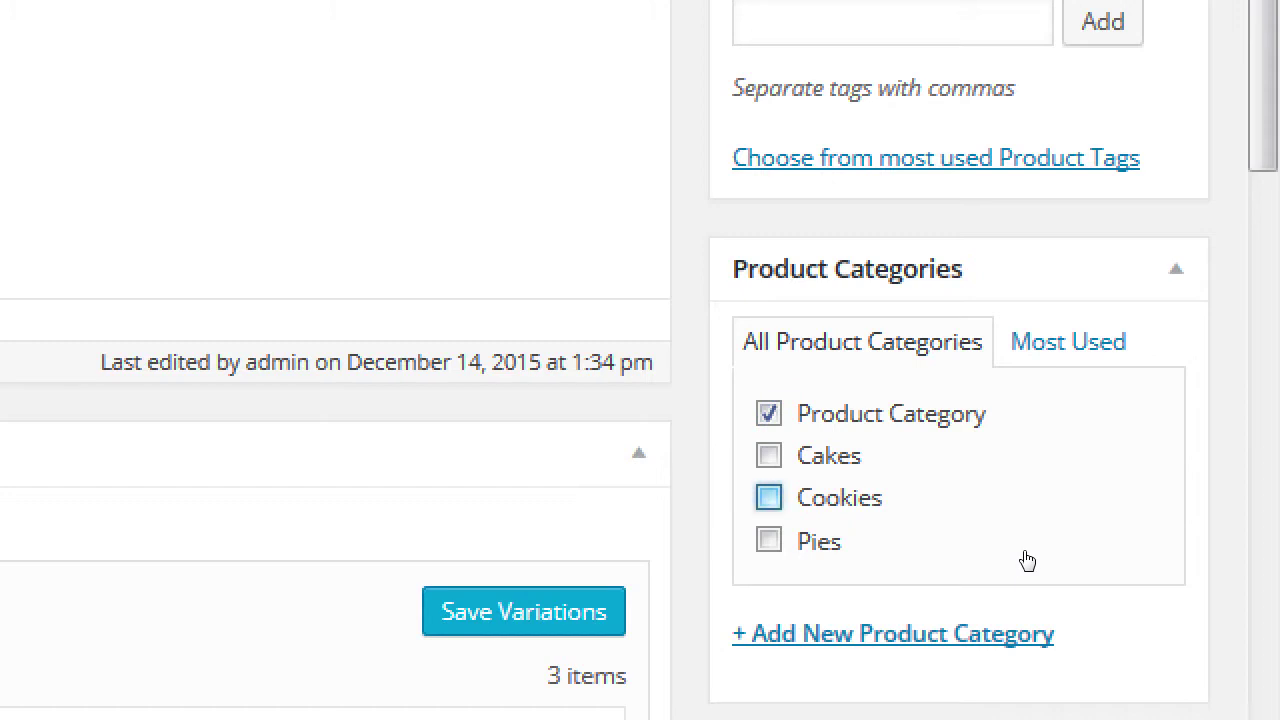
pyautogui.press('space')
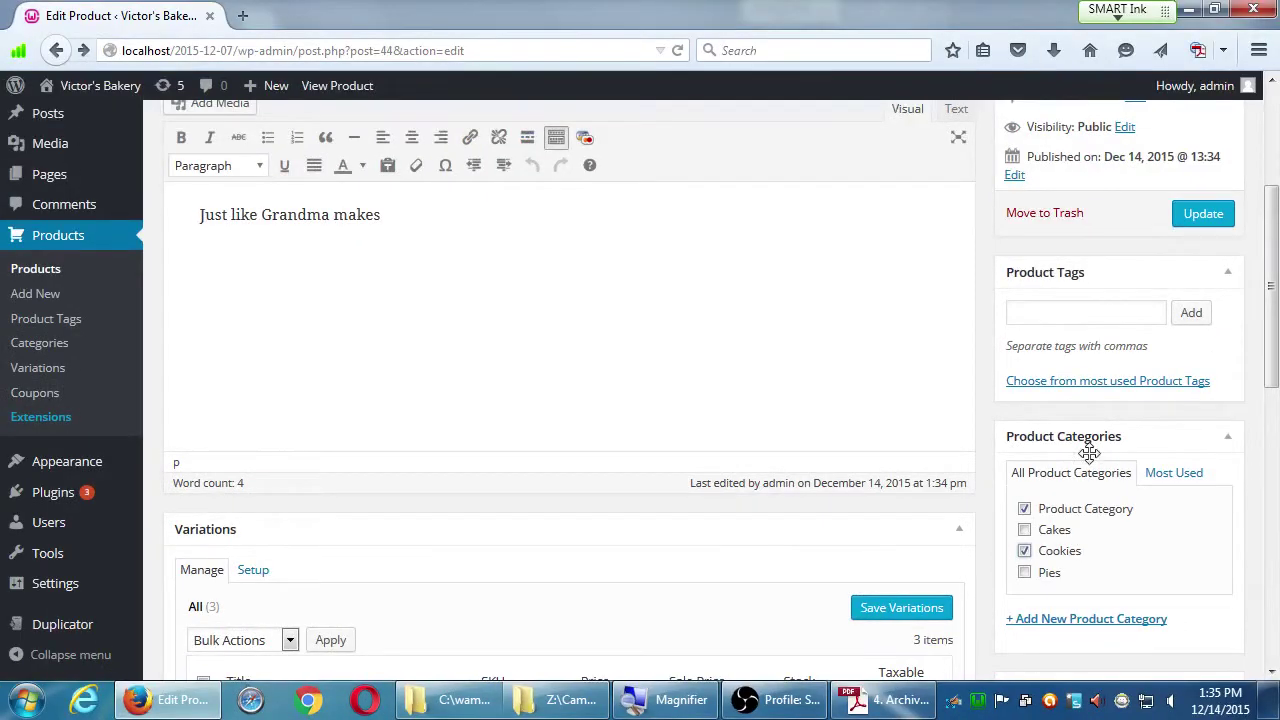
pyautogui.click(1205, 218)
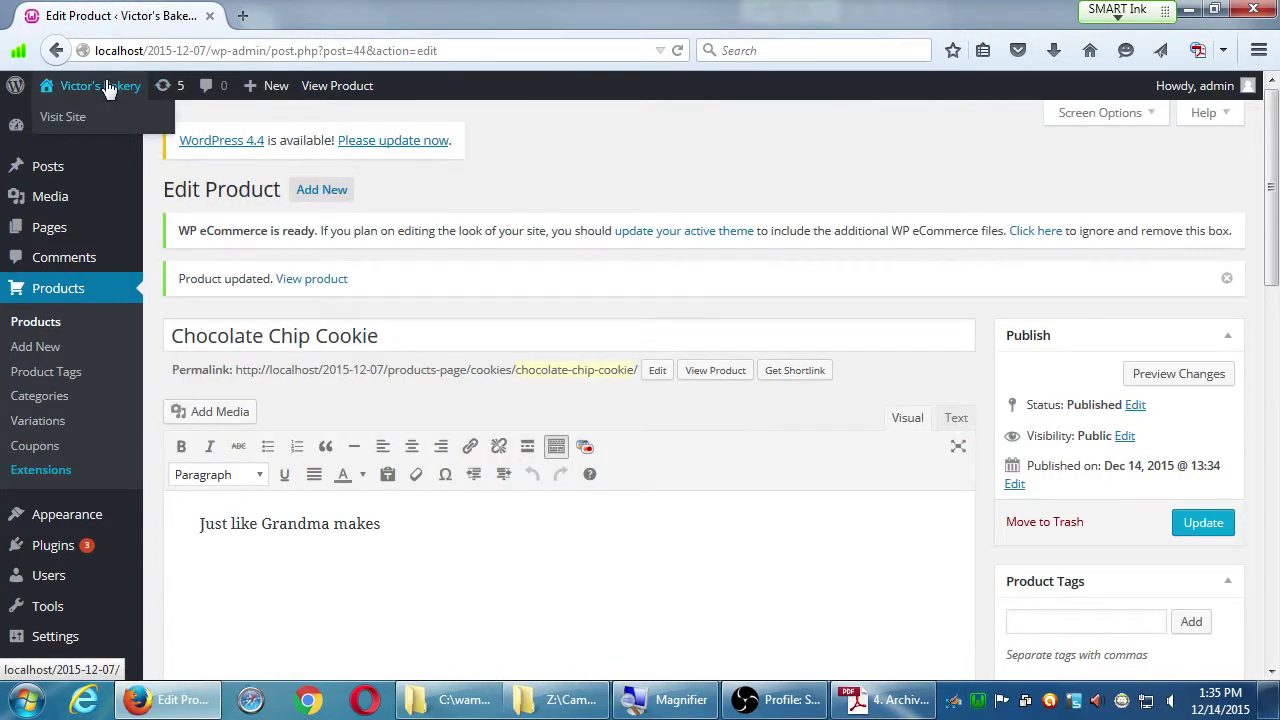
# Step: Open the live Cookies page under The Shoppe and zoom in on the Chocolate Chip Cookie listing
pyautogui.click(107, 88)
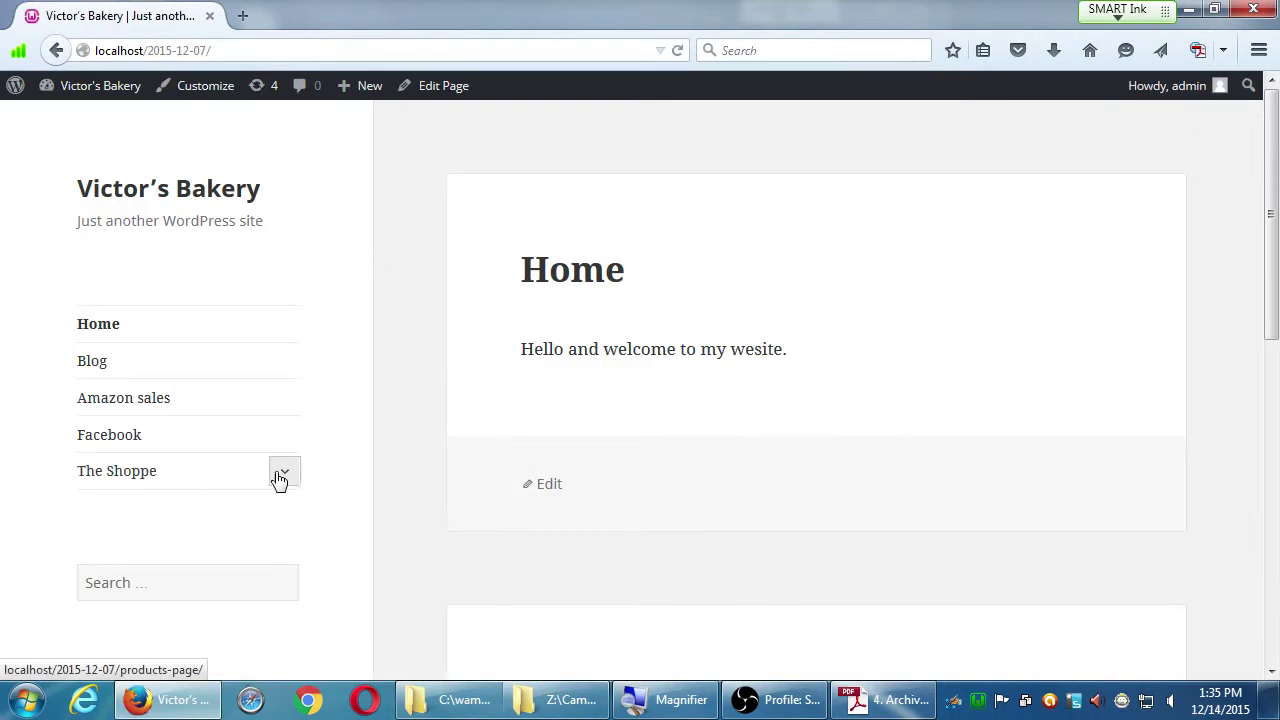
pyautogui.click(280, 476)
pyautogui.click(110, 592)
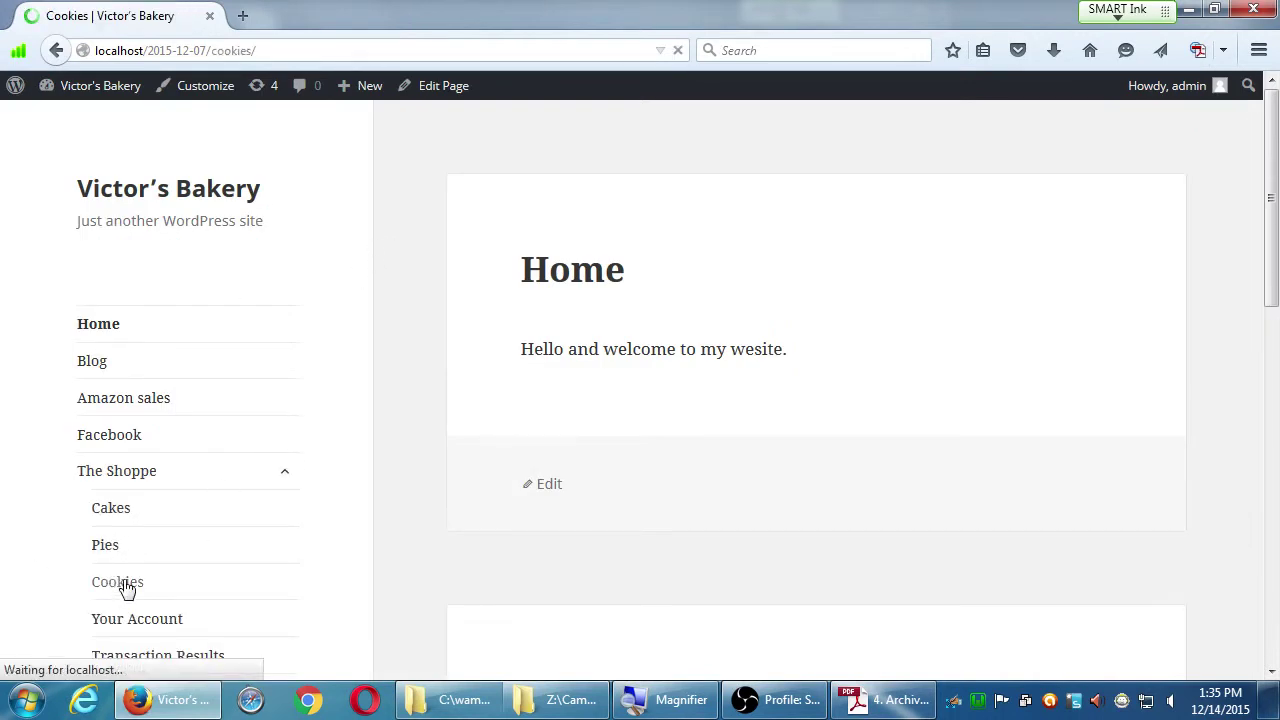
pyautogui.scroll(-2, 820, 500)
pyautogui.scroll(-5, 836, 500)
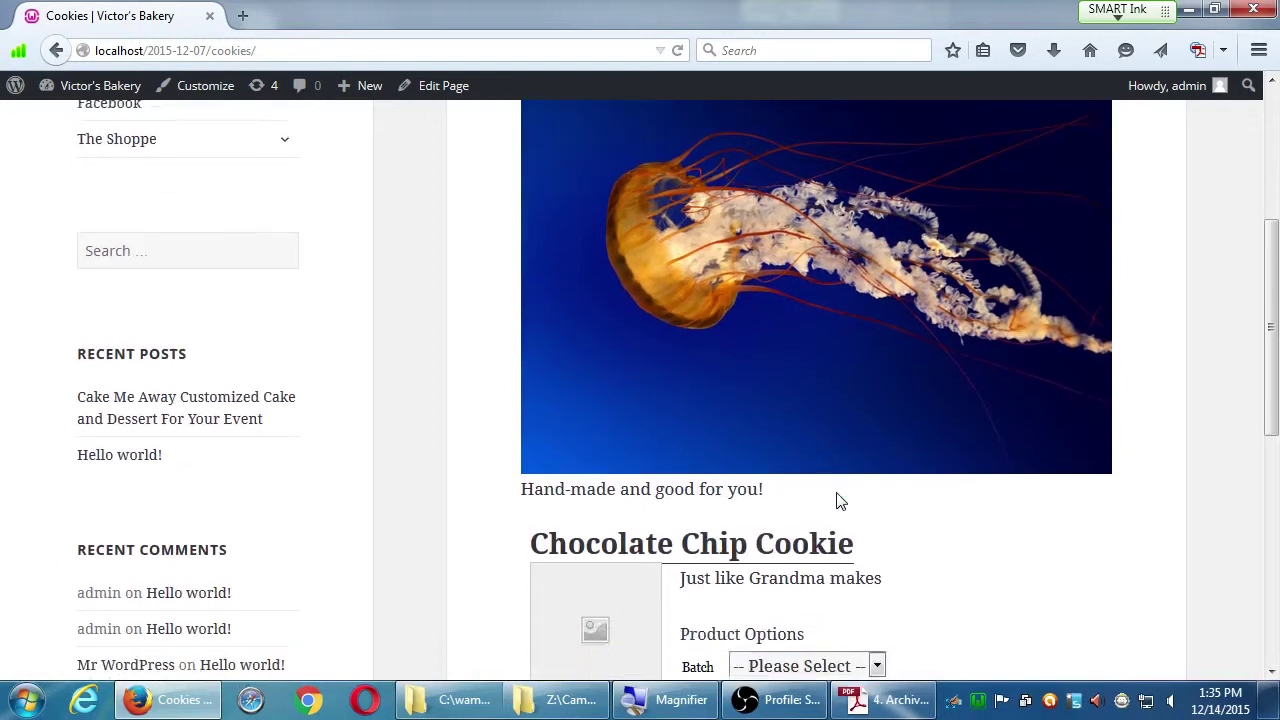
pyautogui.scroll(-3, 1040, 455)
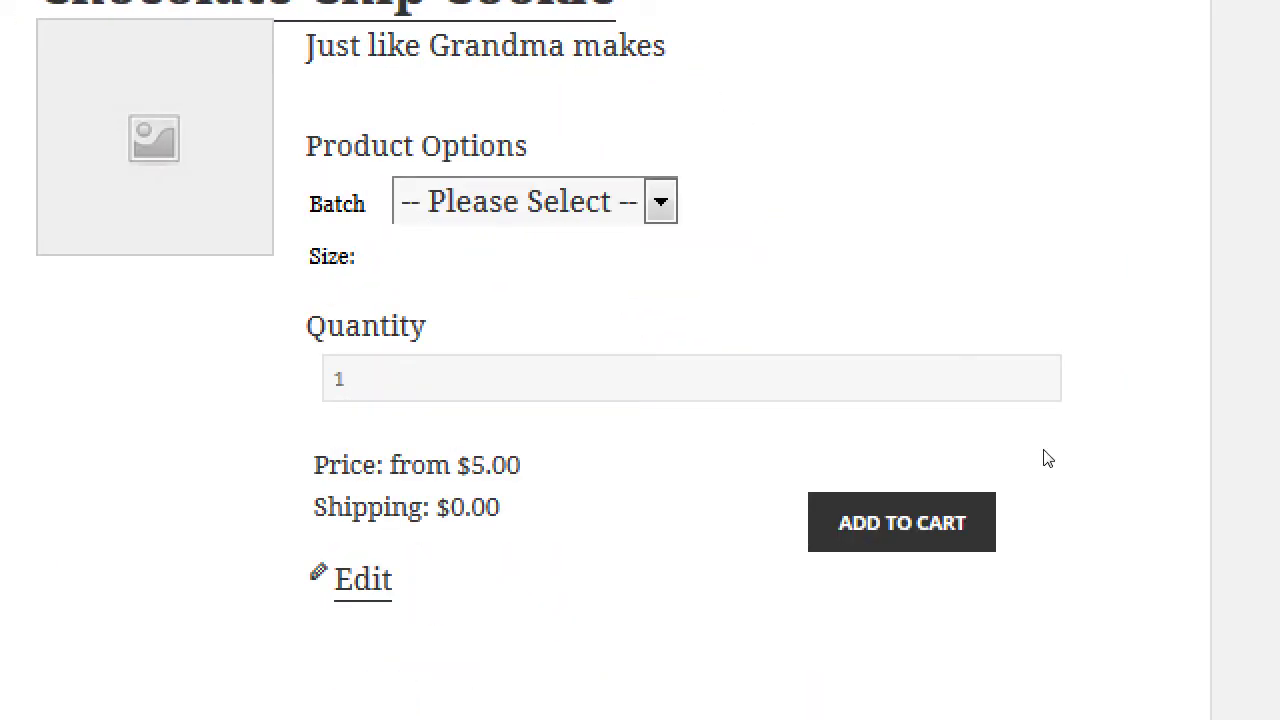
pyautogui.hotkey('ctrl', '+')
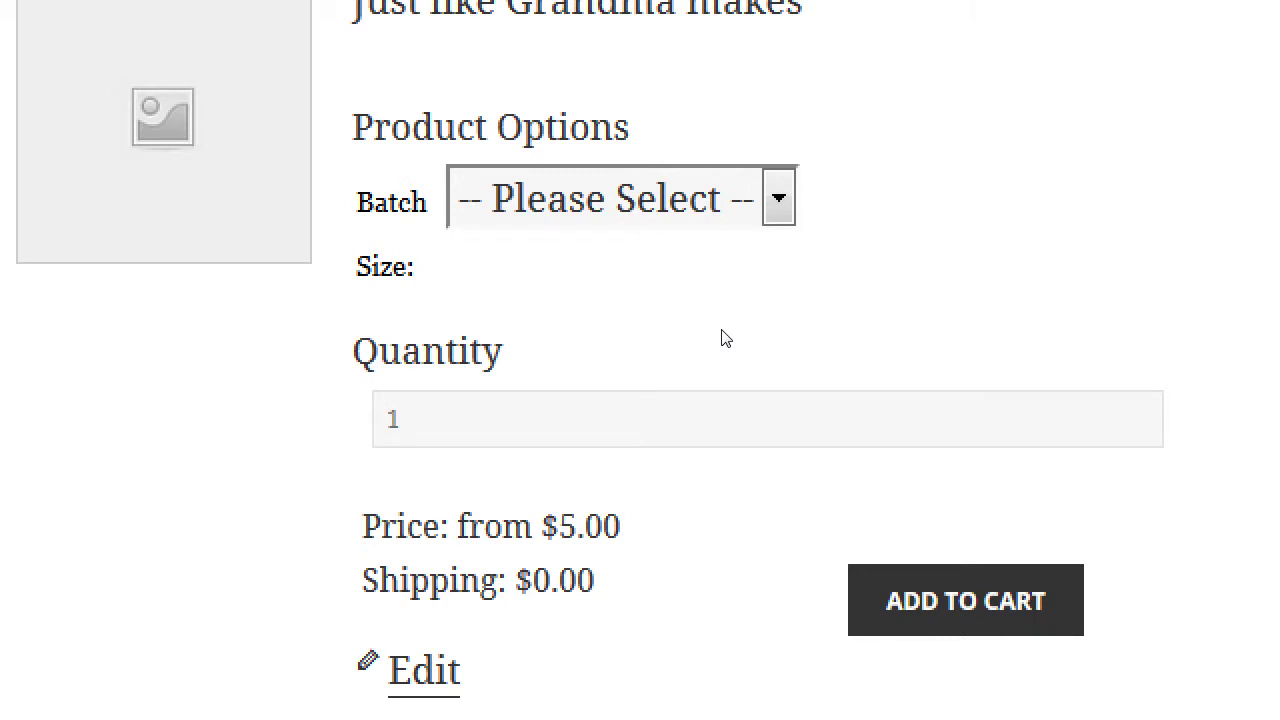
# Step: Pick Half-dozen, then One Dozen, then Two-dozen from the Batch dropdown, ending at $23.00
pyautogui.hotkey('alt', 'Down')
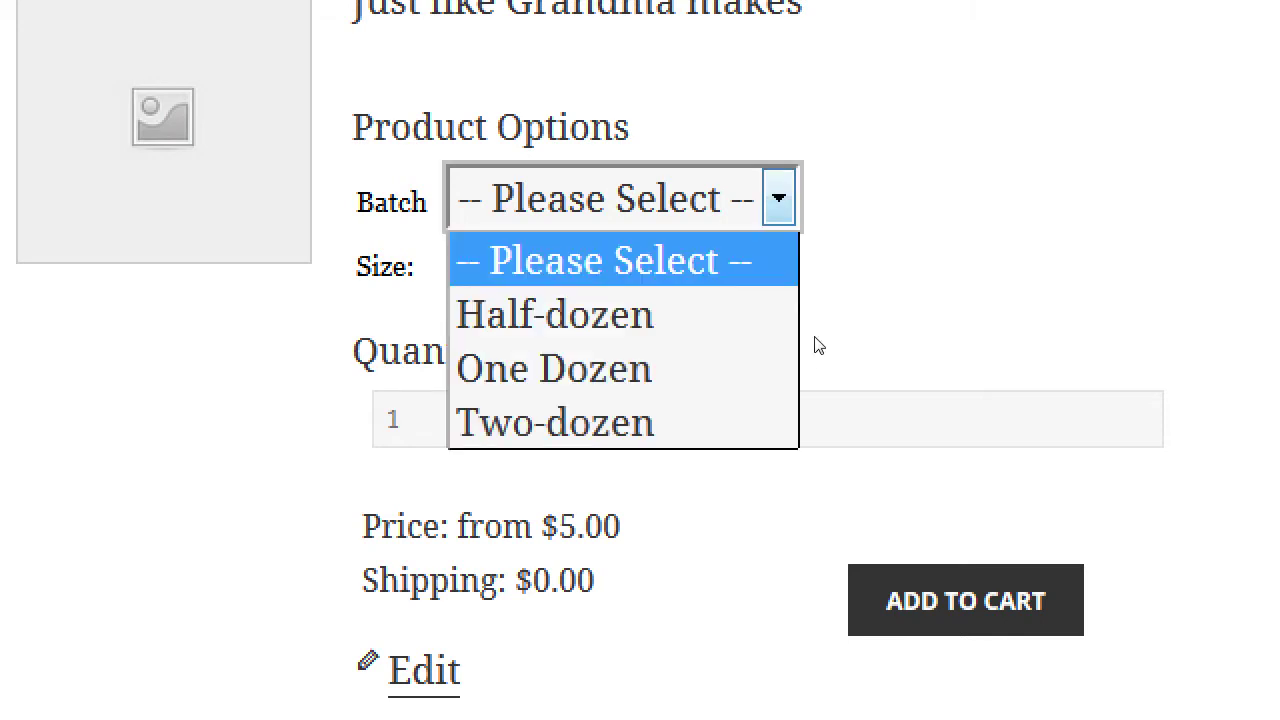
pyautogui.press('Down')
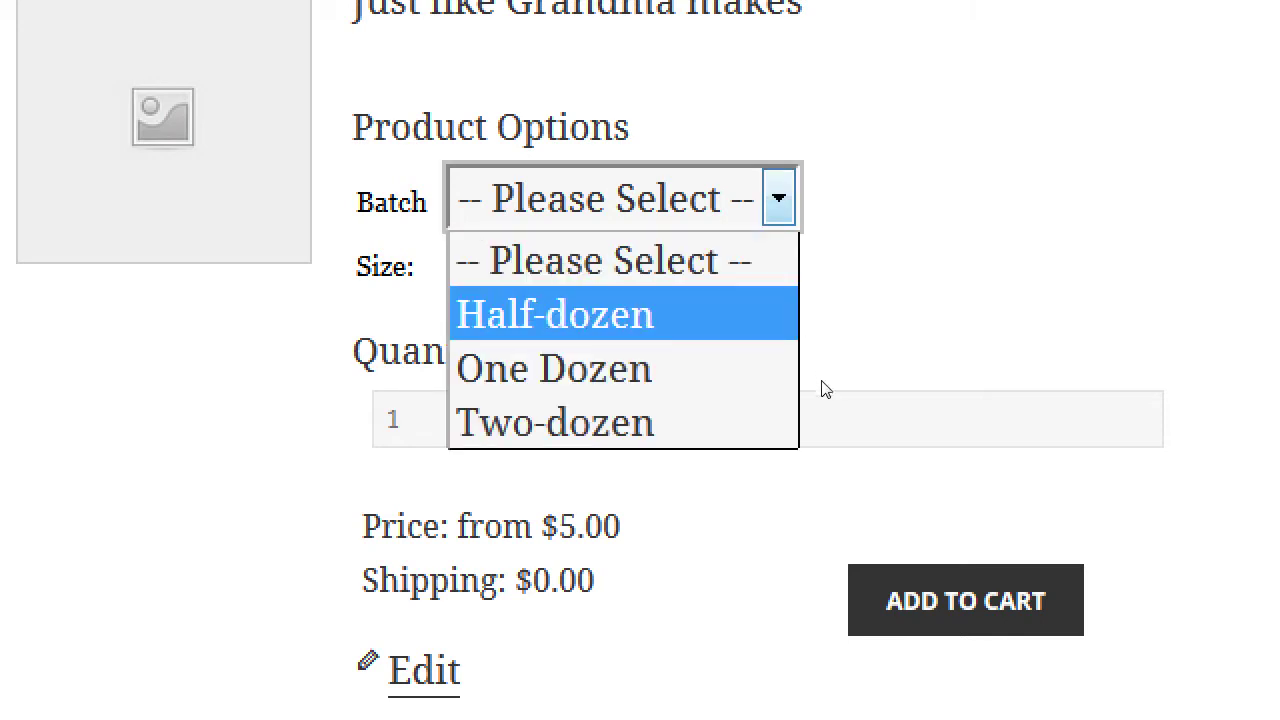
pyautogui.press('Down')
pyautogui.press('Up')
pyautogui.press('Return')
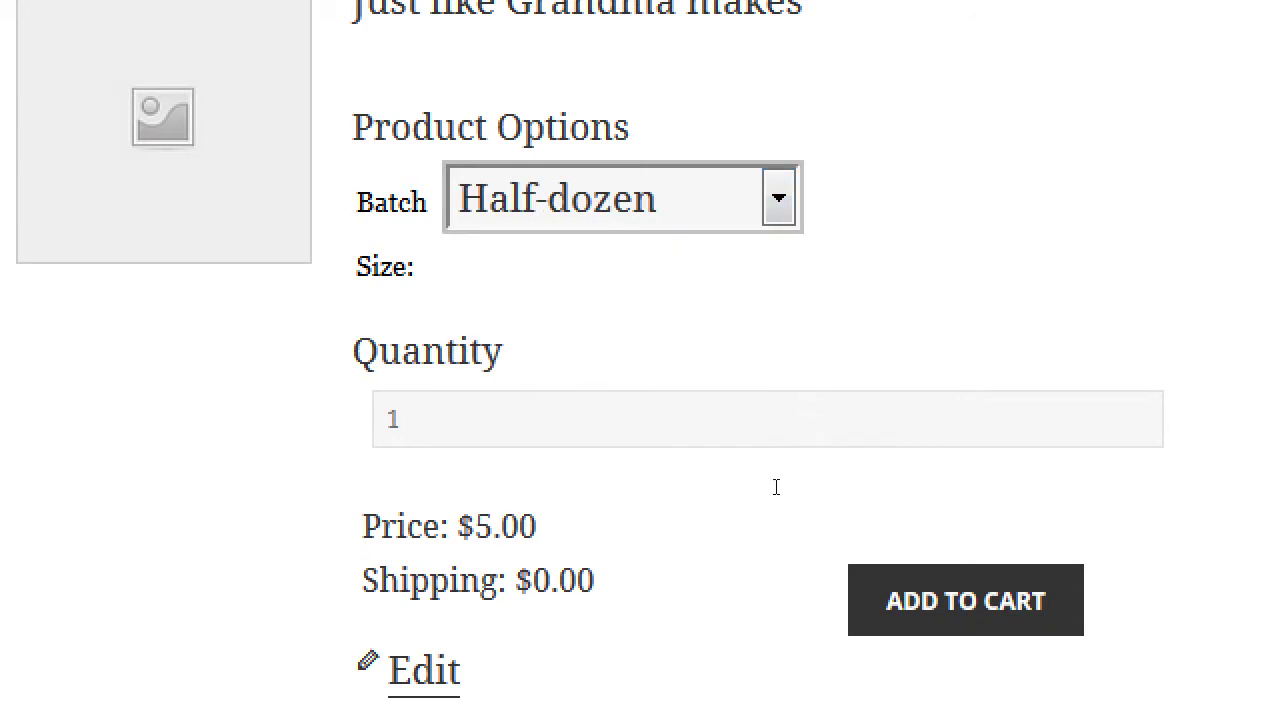
pyautogui.hotkey('alt', 'Down')
pyautogui.press('Down')
pyautogui.press('Return')
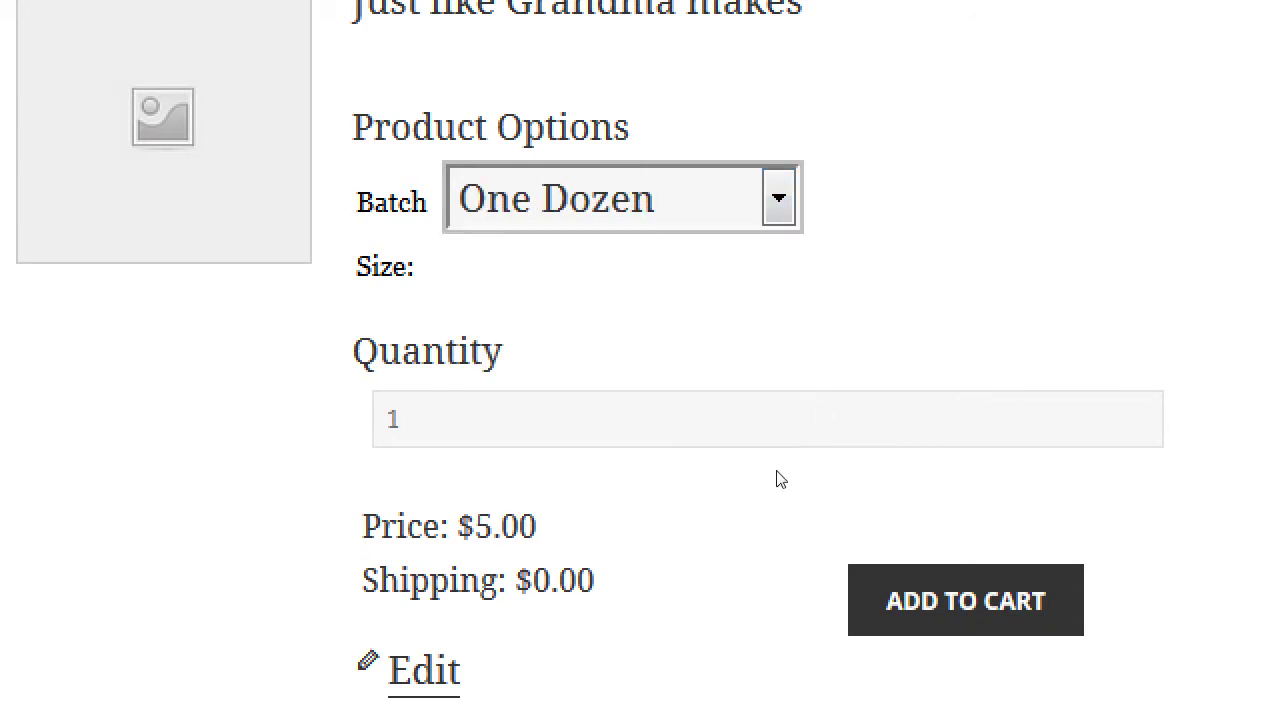
pyautogui.hotkey('alt', 'Down')
pyautogui.press('Down')
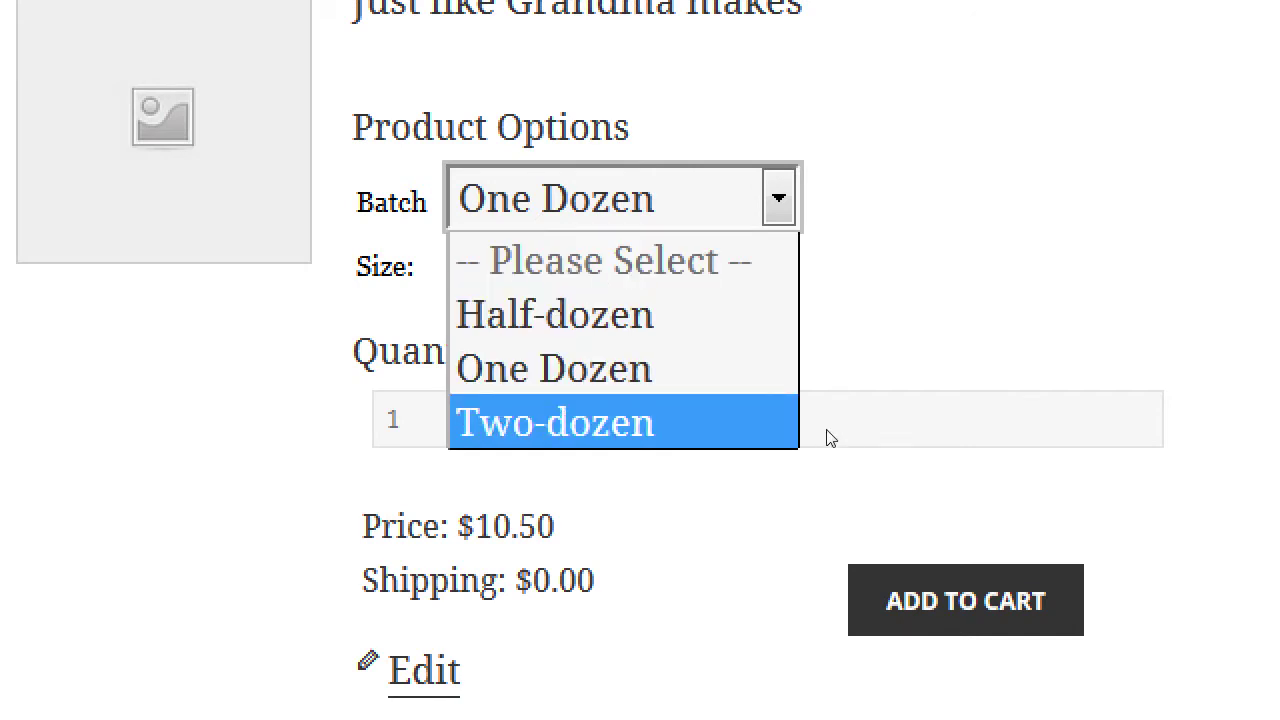
pyautogui.press('Return')
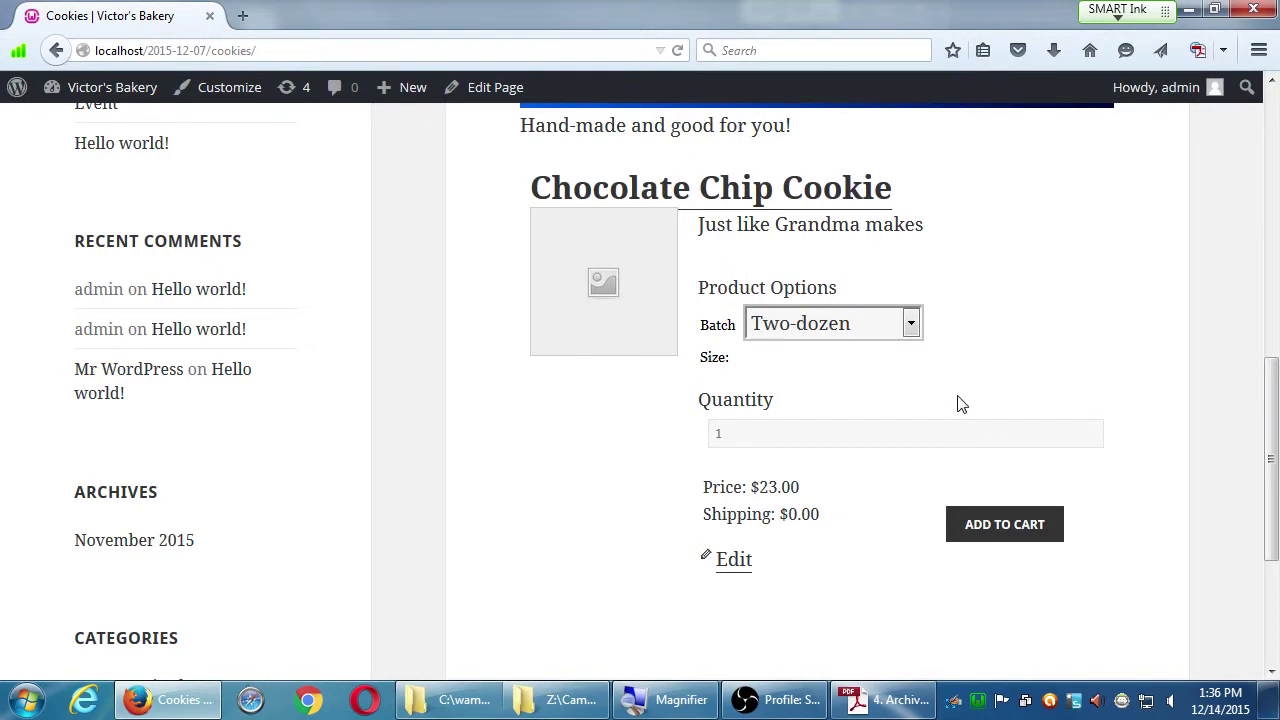
pyautogui.scroll(7, 1008, 254)
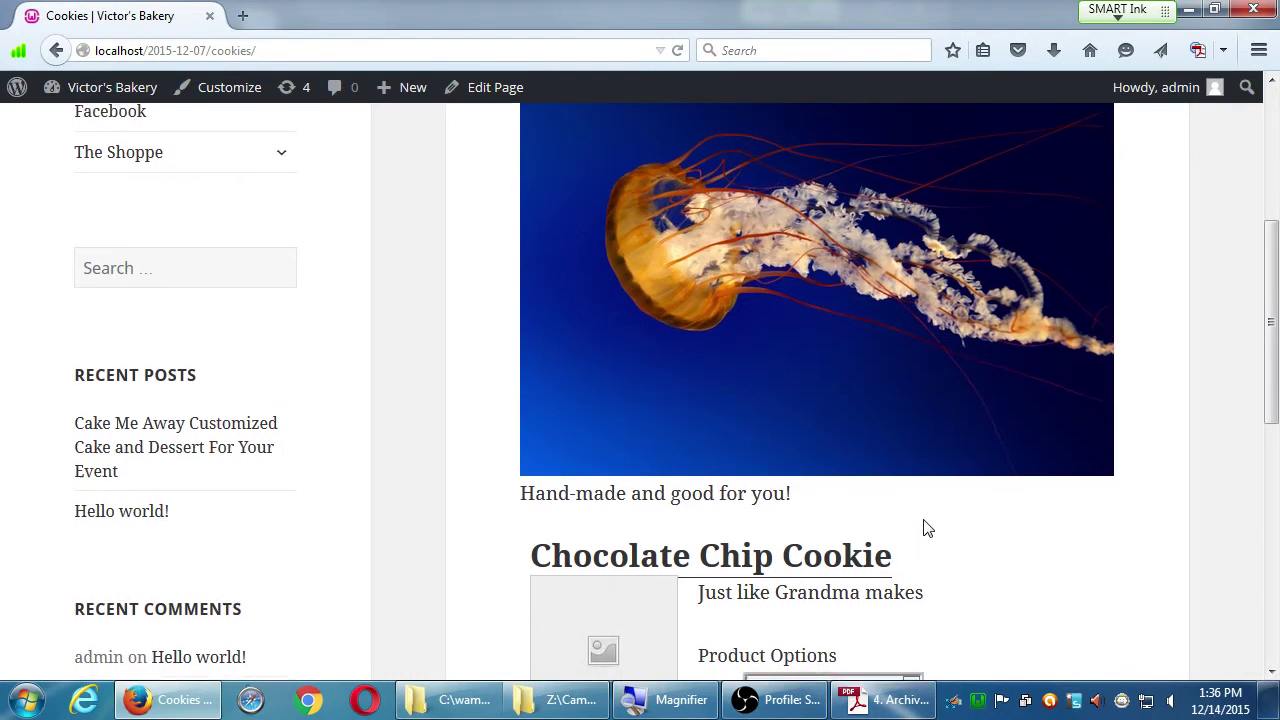
pyautogui.scroll(-5, 923, 526)
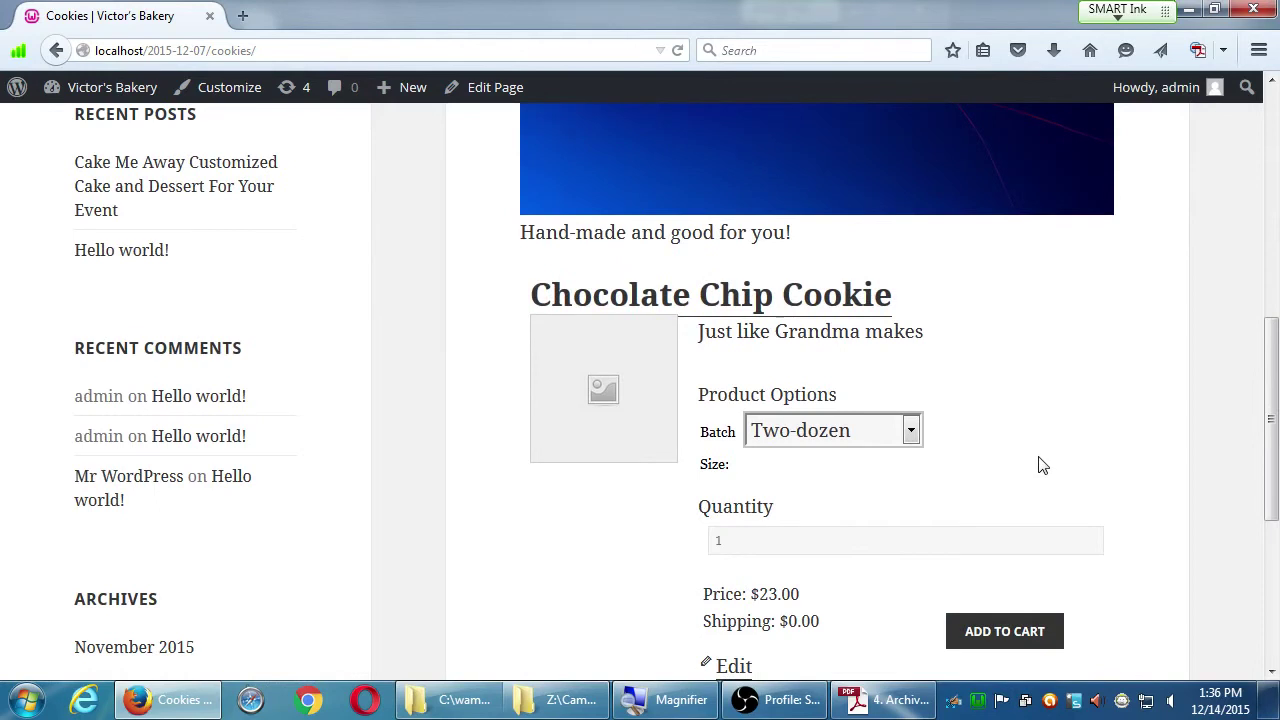